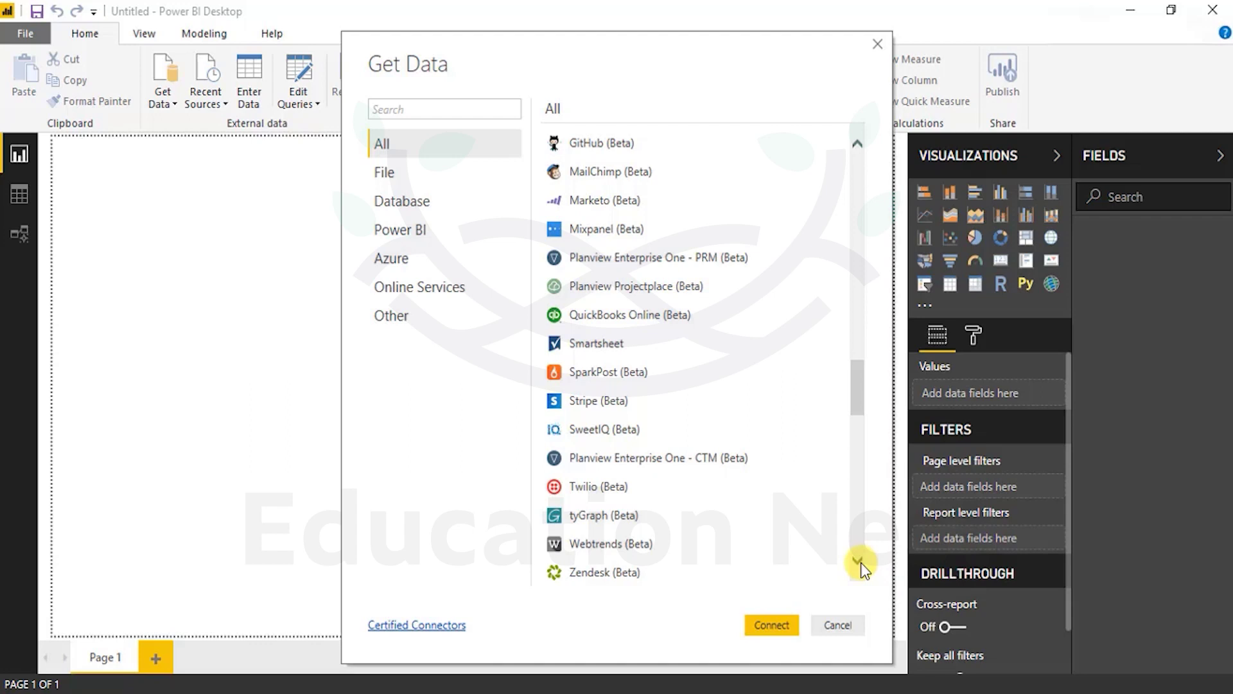
# Look through the rest of the complete list of available data connectors down to Blank Query
pyautogui.click(858, 561)
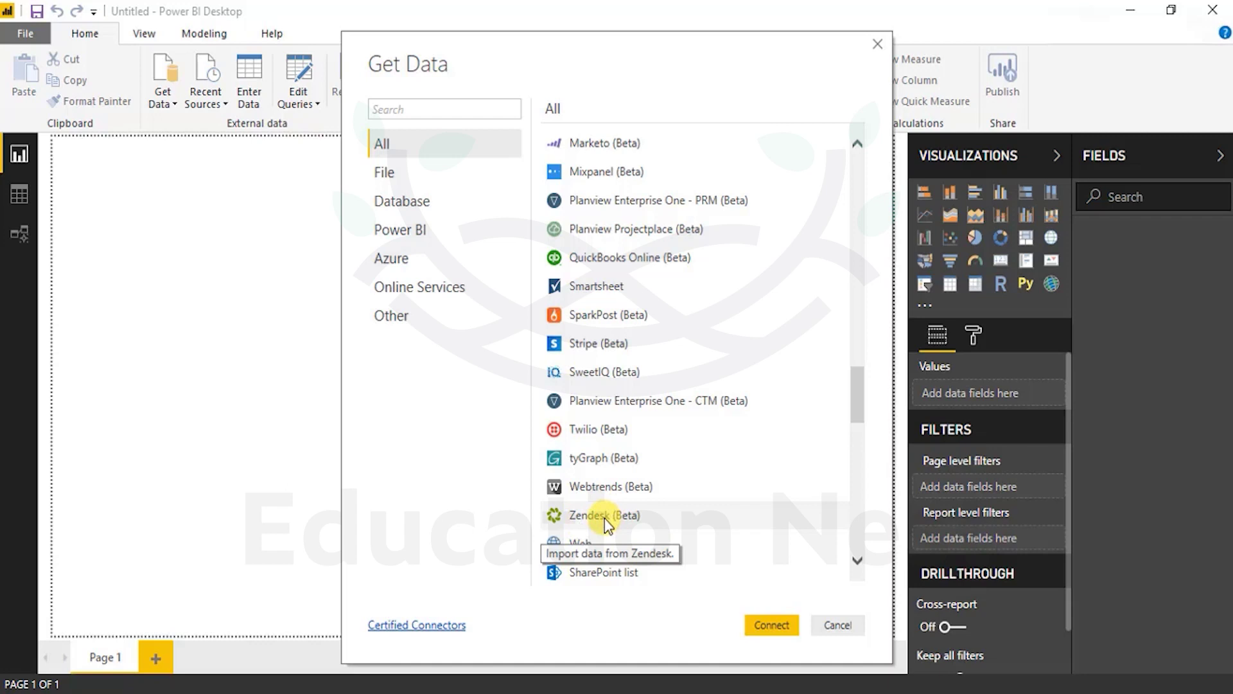
pyautogui.scroll(-2, 604, 545)
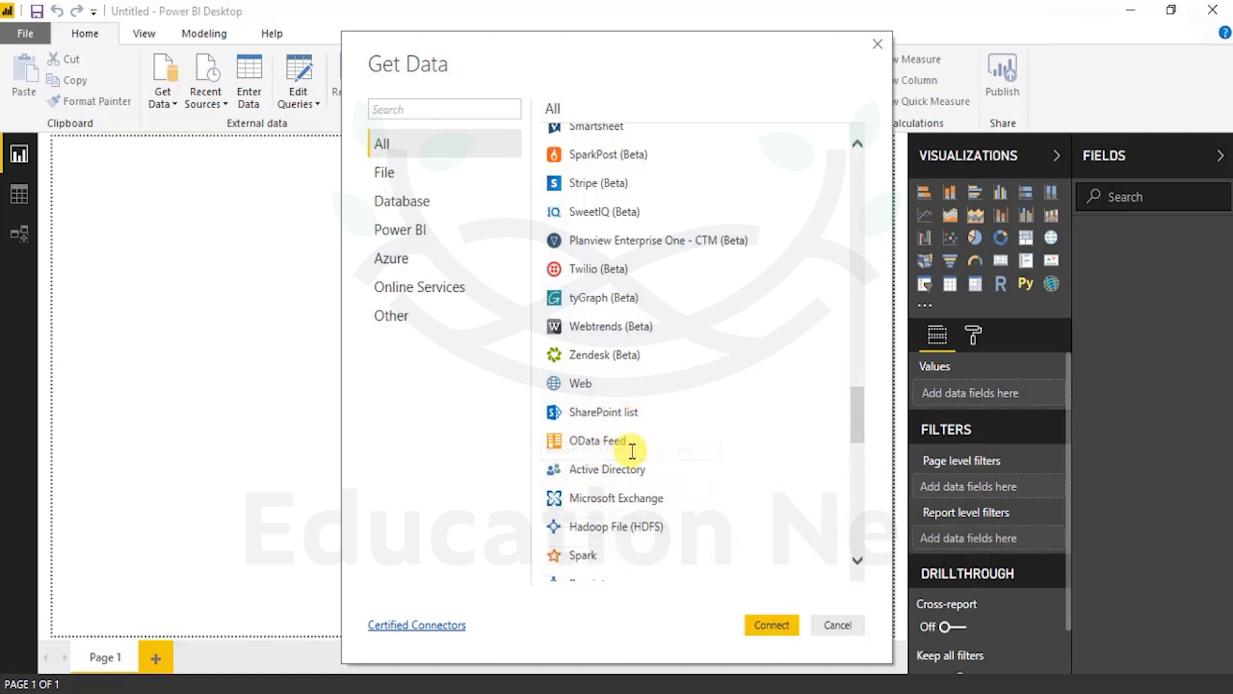
pyautogui.click(859, 567)
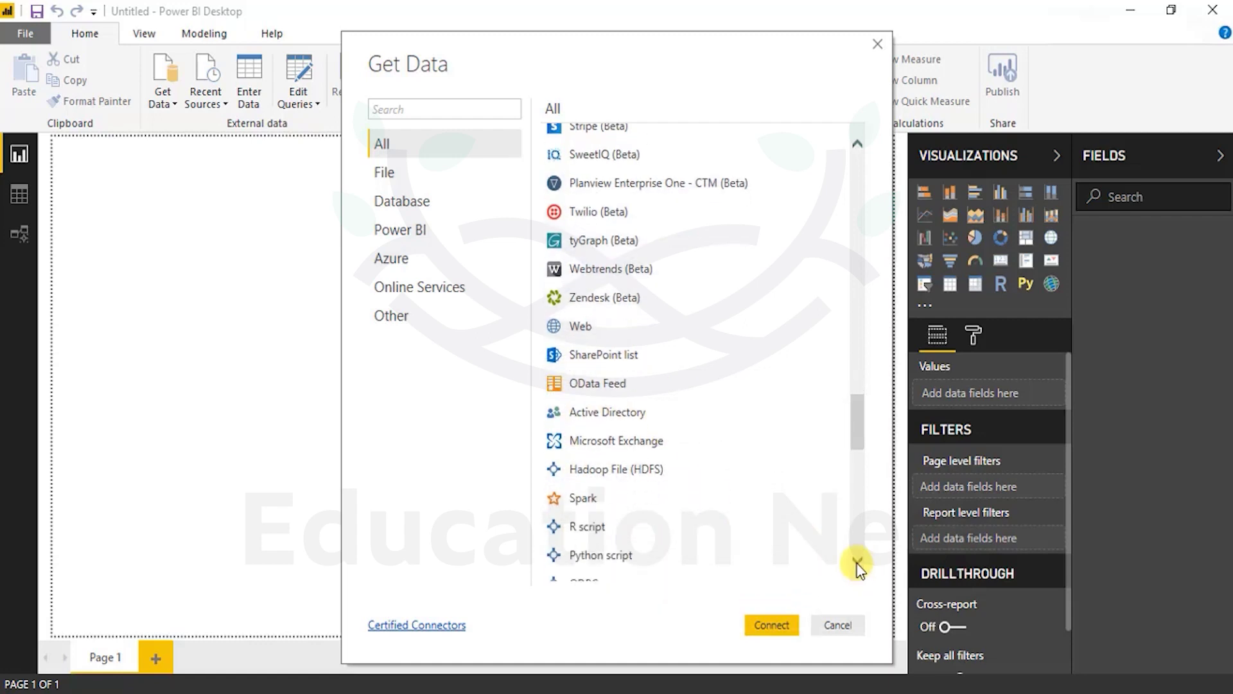
pyautogui.click(858, 568)
pyautogui.click(859, 567)
pyautogui.click(858, 567)
pyautogui.click(859, 567)
pyautogui.click(858, 567)
pyautogui.click(859, 568)
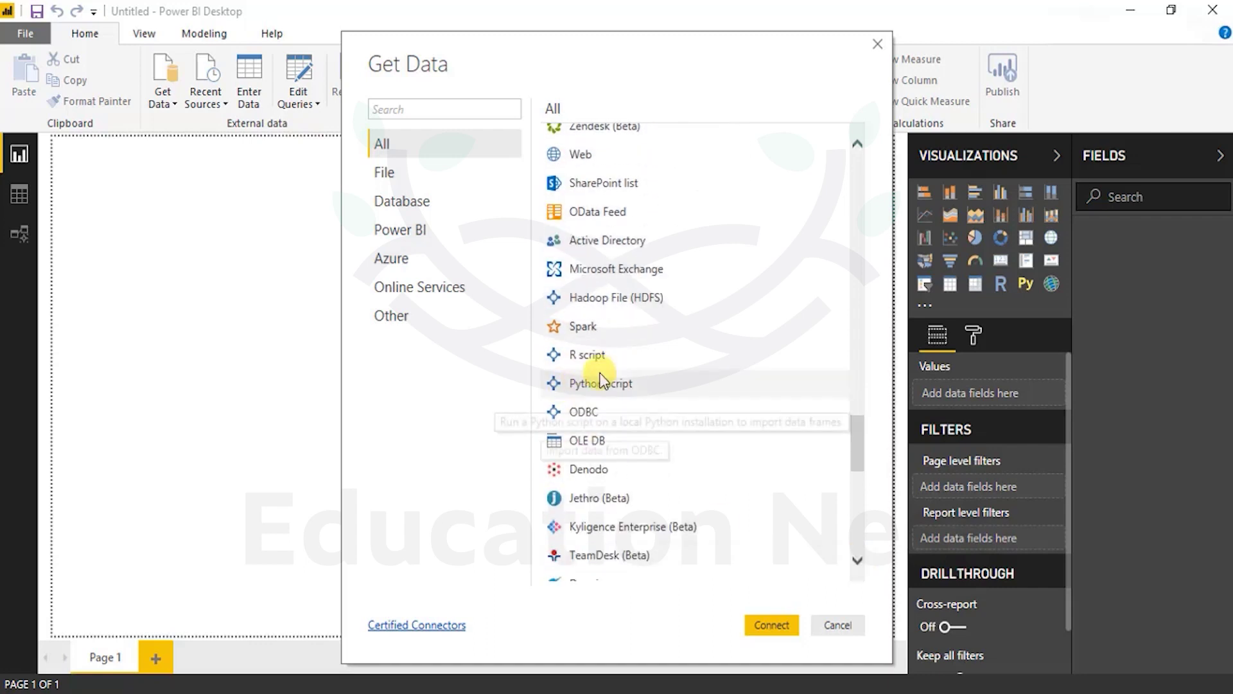
pyautogui.click(852, 571)
pyautogui.click(852, 571)
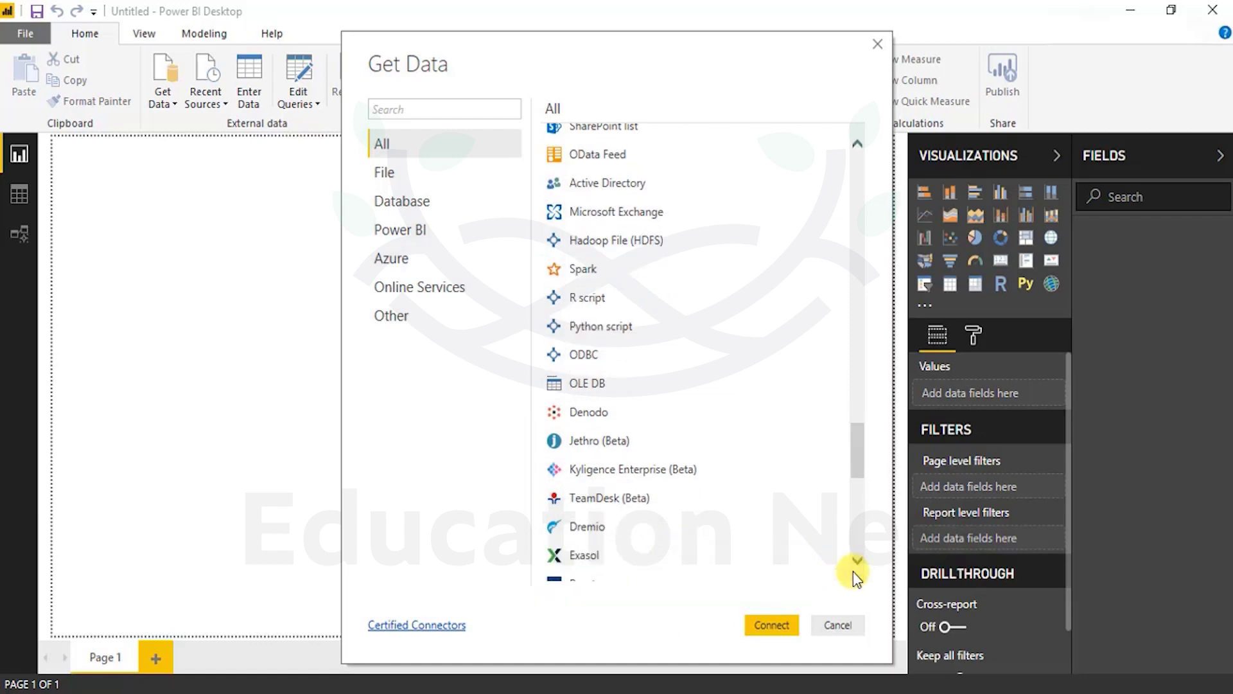
pyautogui.click(853, 572)
pyautogui.click(853, 572)
pyautogui.click(853, 571)
pyautogui.click(853, 571)
pyautogui.click(853, 571)
pyautogui.click(853, 572)
pyautogui.click(853, 572)
pyautogui.click(853, 572)
pyautogui.click(852, 572)
pyautogui.click(853, 572)
pyautogui.click(853, 572)
pyautogui.click(853, 572)
pyautogui.click(853, 571)
pyautogui.click(852, 572)
pyautogui.click(853, 572)
pyautogui.click(853, 572)
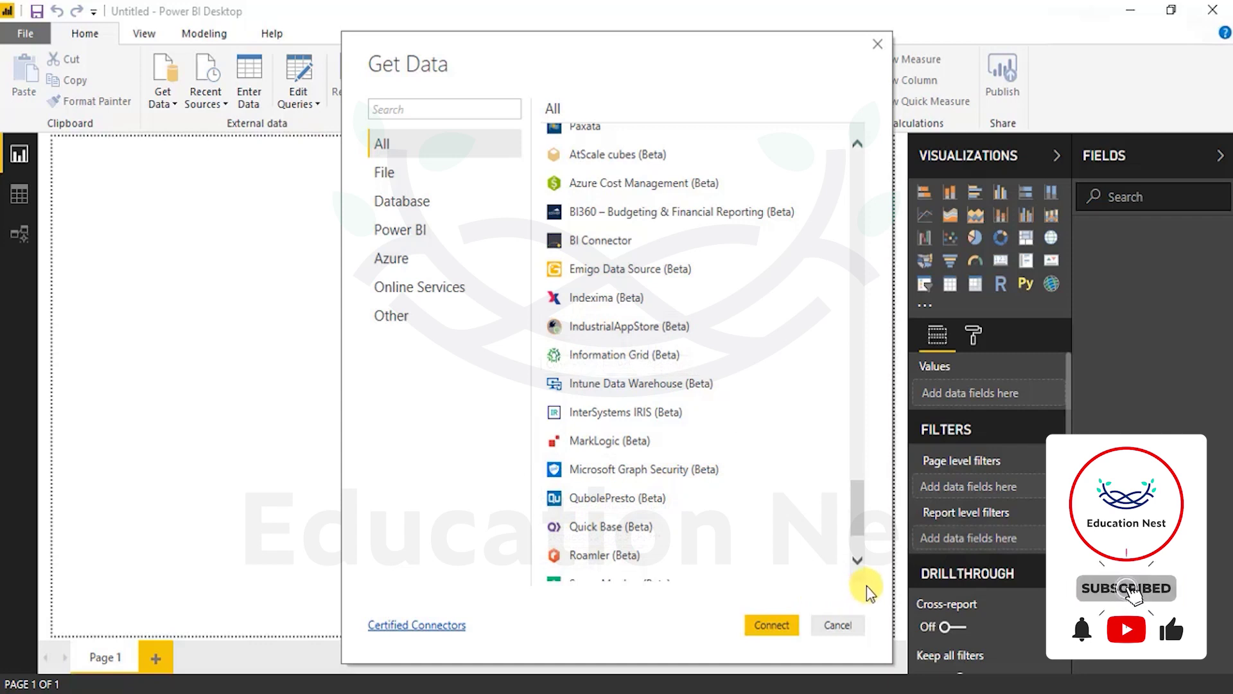
pyautogui.click(858, 561)
pyautogui.click(858, 561)
pyautogui.click(858, 561)
pyautogui.click(858, 561)
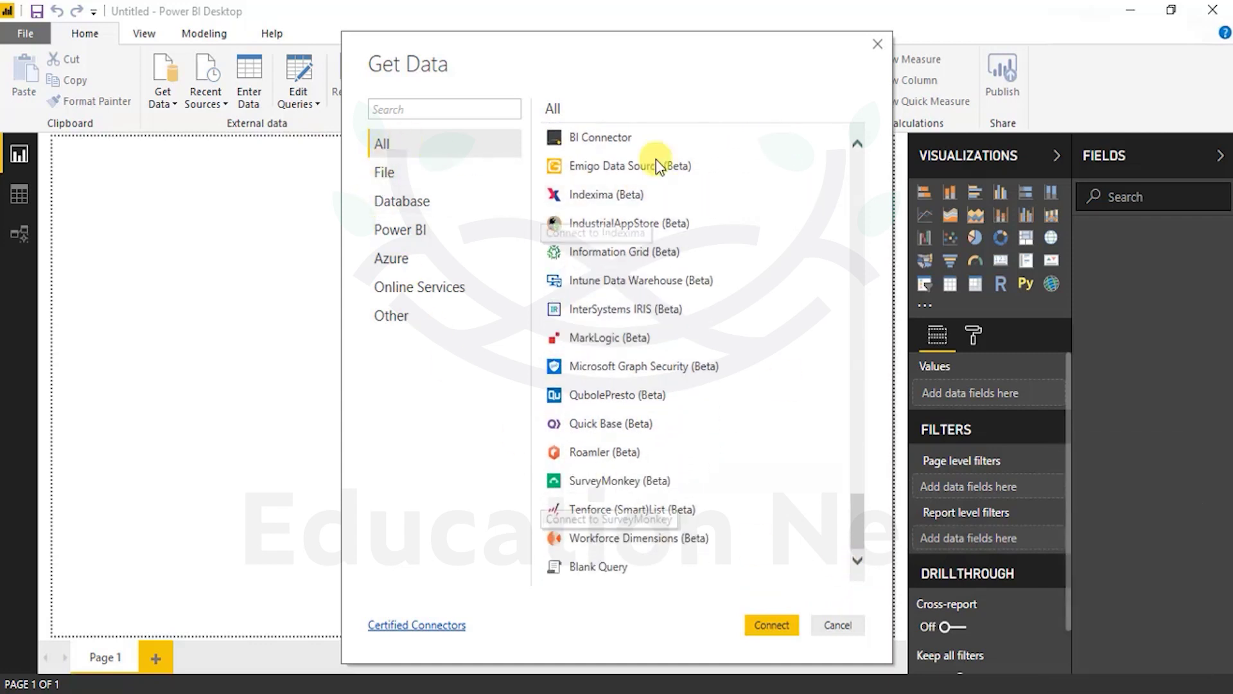
# Review the connectors offered in the File, Database, Power BI, Azure, Online Services and Other categories
pyautogui.click(387, 179)
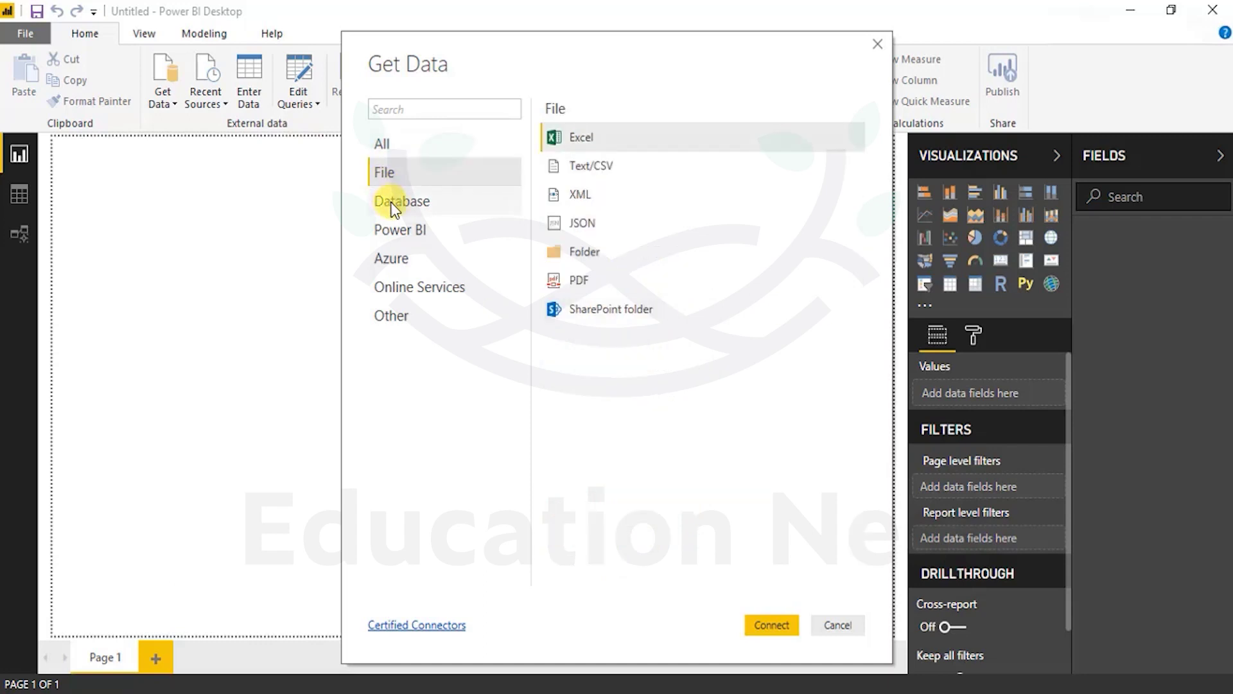
pyautogui.click(393, 204)
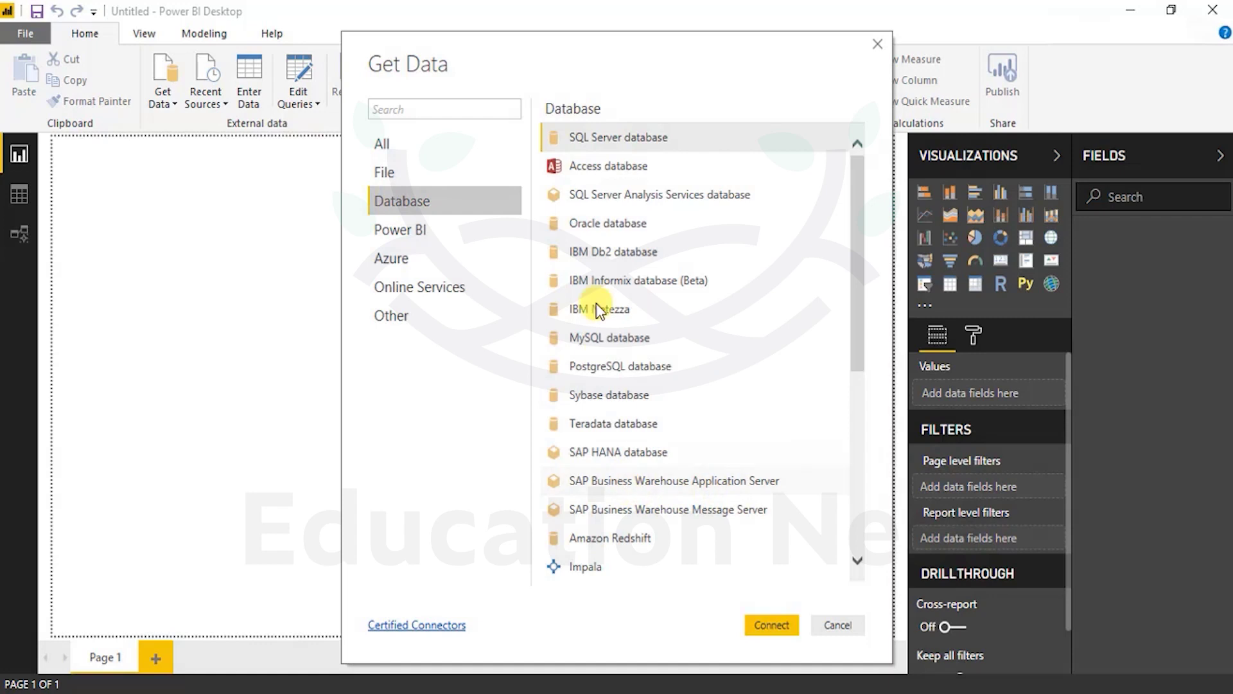
pyautogui.scroll(-5, 673, 364)
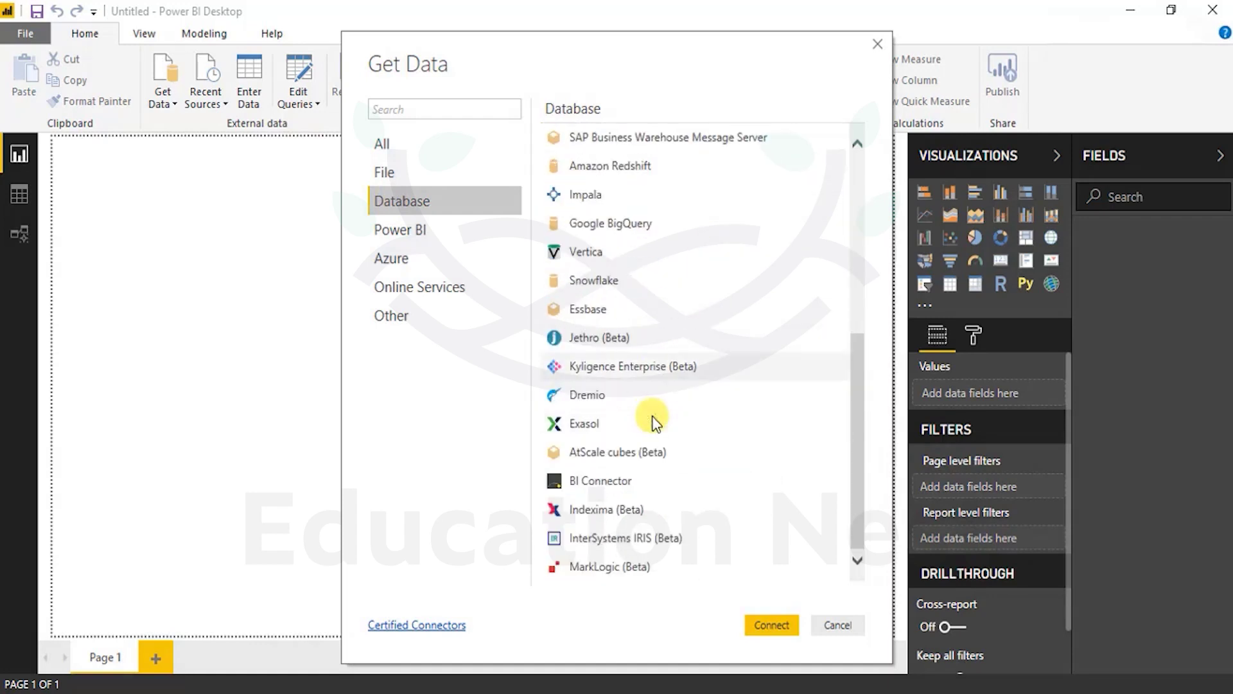
pyautogui.click(413, 233)
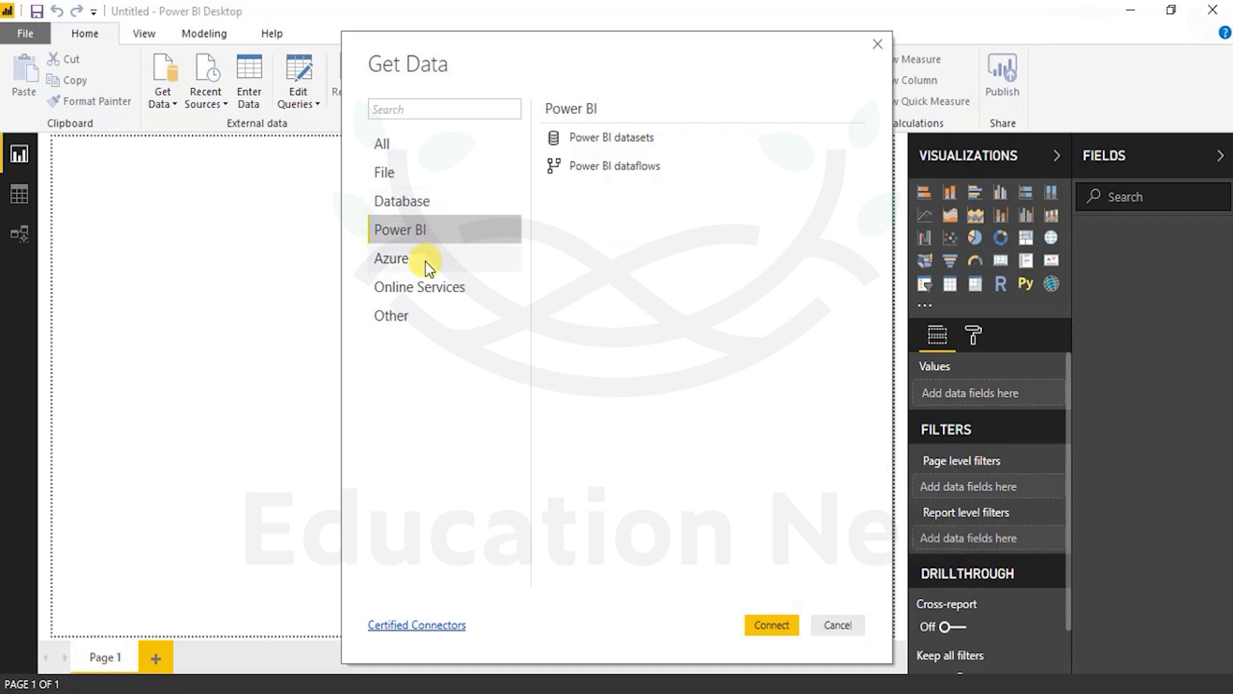
pyautogui.click(424, 260)
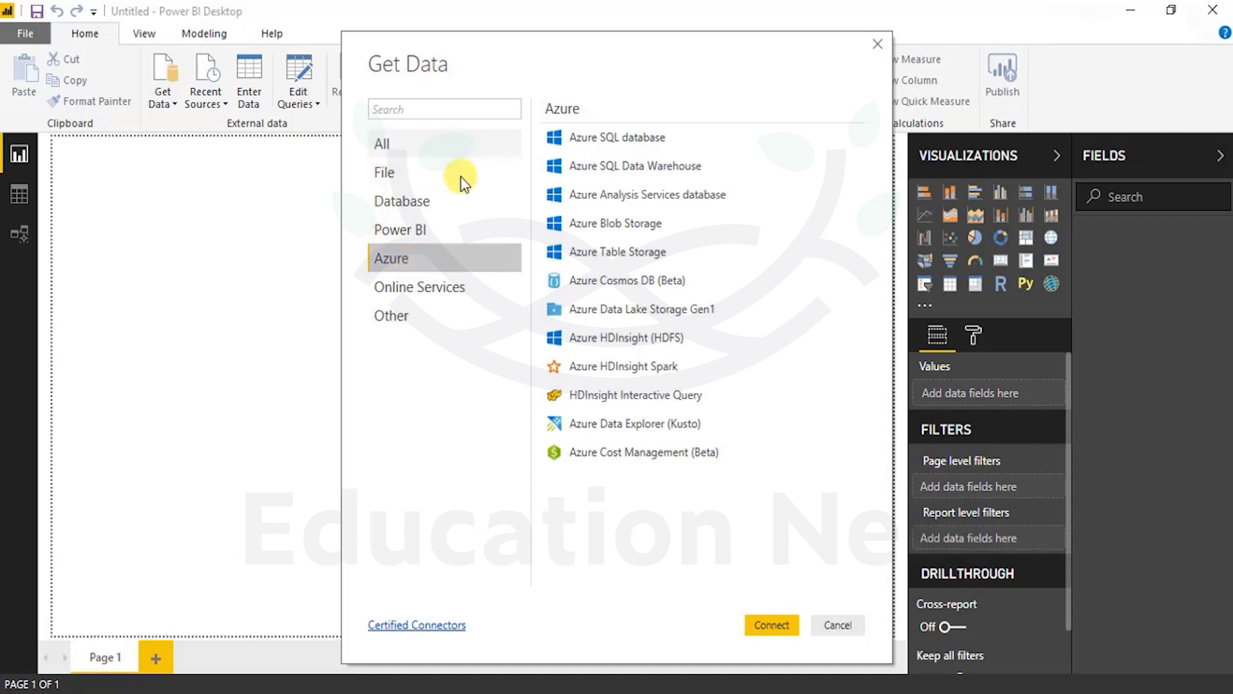
pyautogui.click(424, 290)
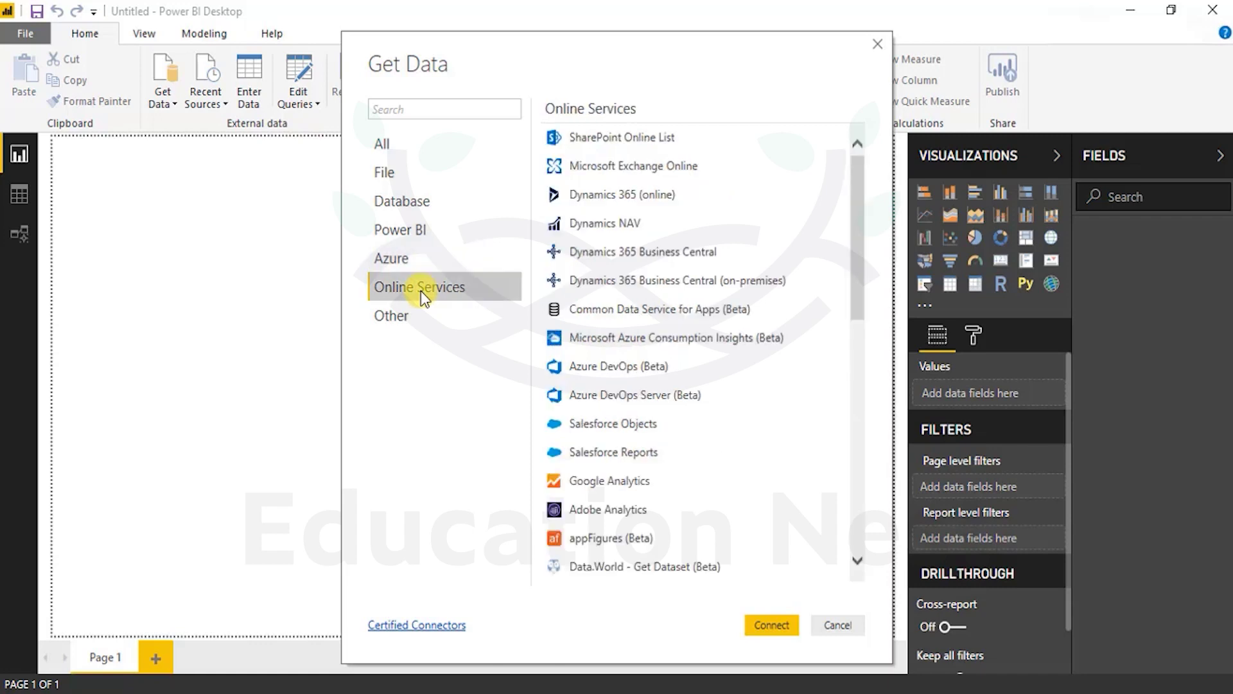
pyautogui.click(398, 316)
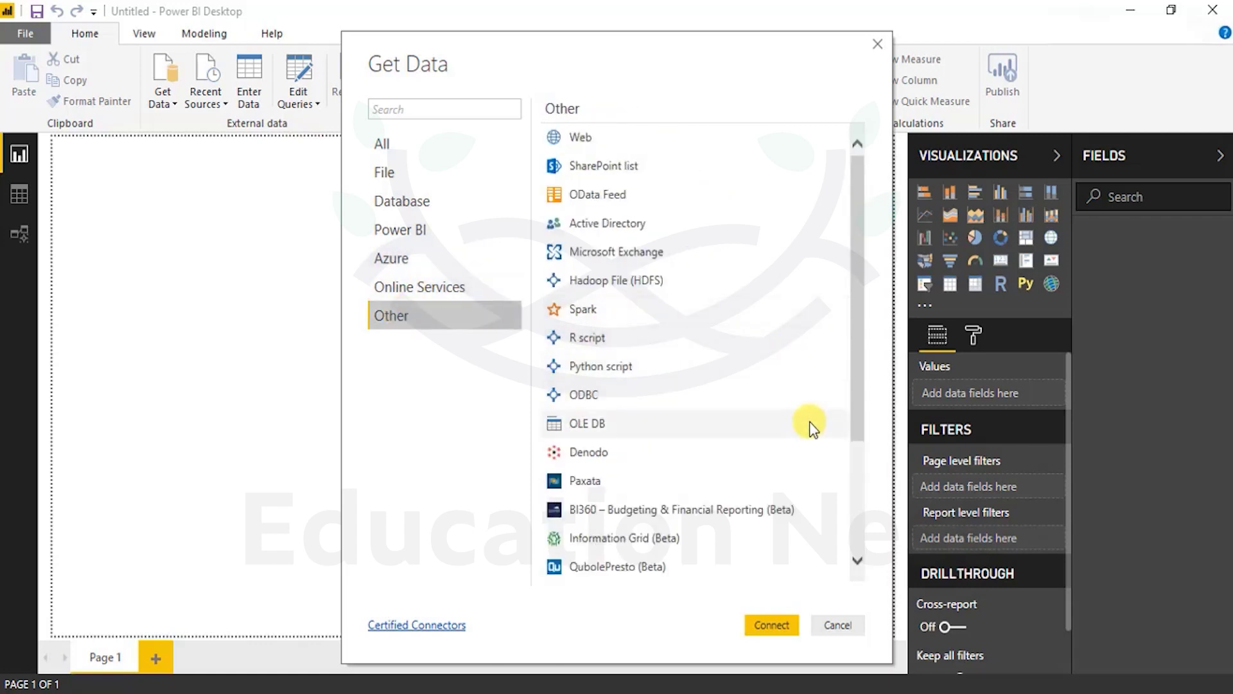
pyautogui.scroll(-2, 813, 428)
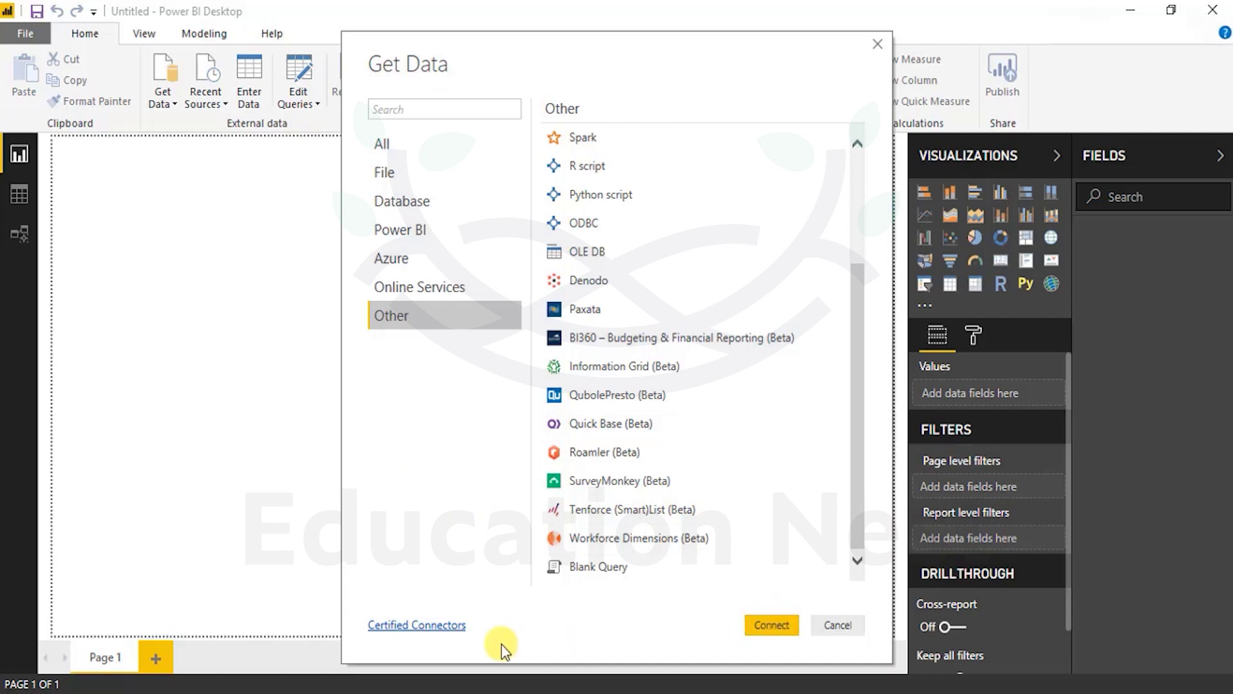
# Open the Certified Connectors information page in the browser, glance at the other open pages, and return to Power BI Desktop
pyautogui.click(424, 625)
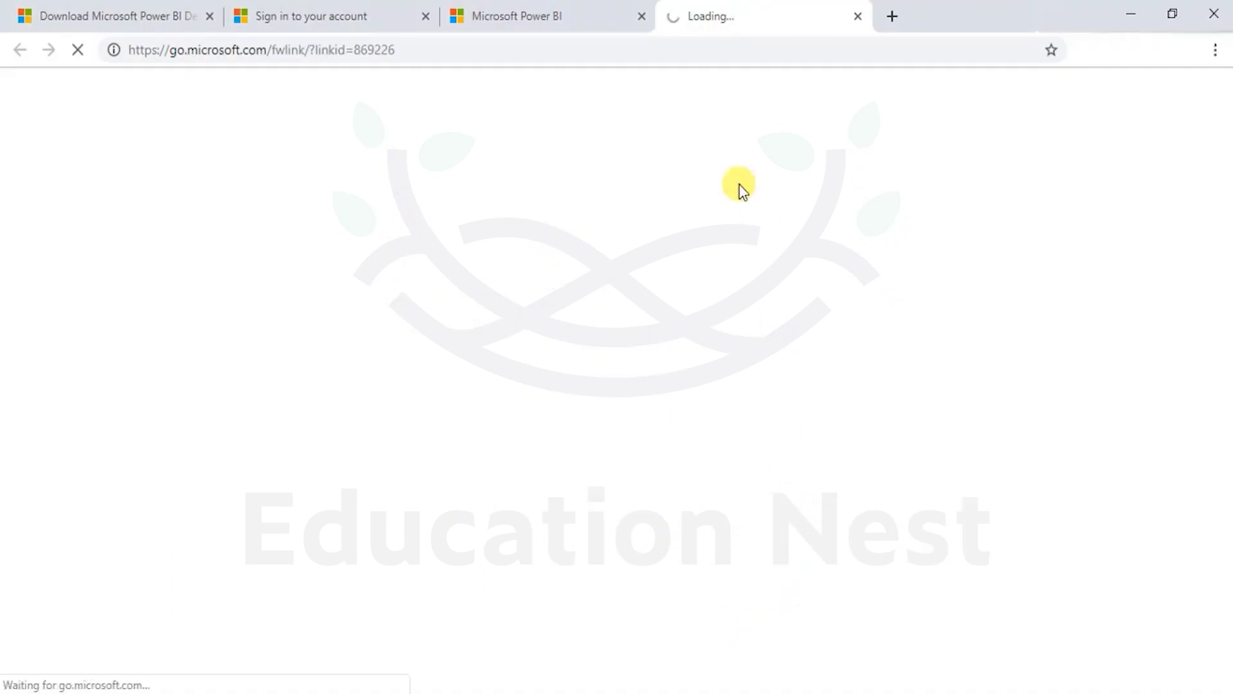
pyautogui.click(507, 17)
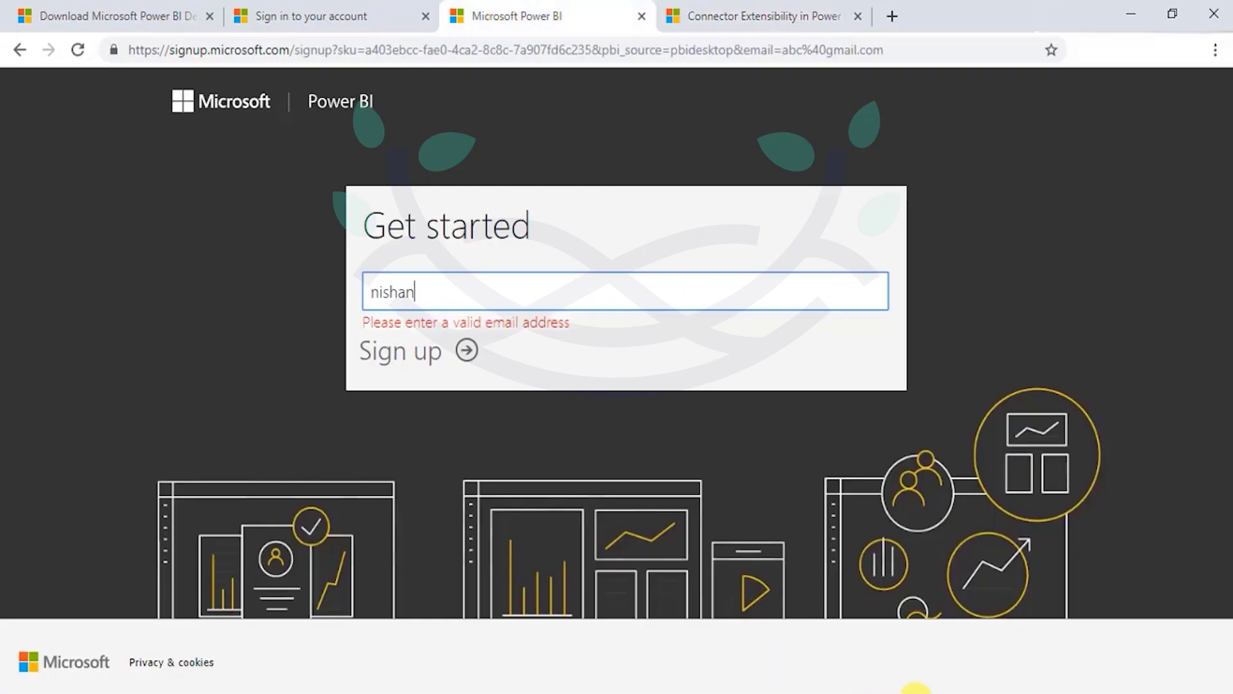
pyautogui.click(375, 6)
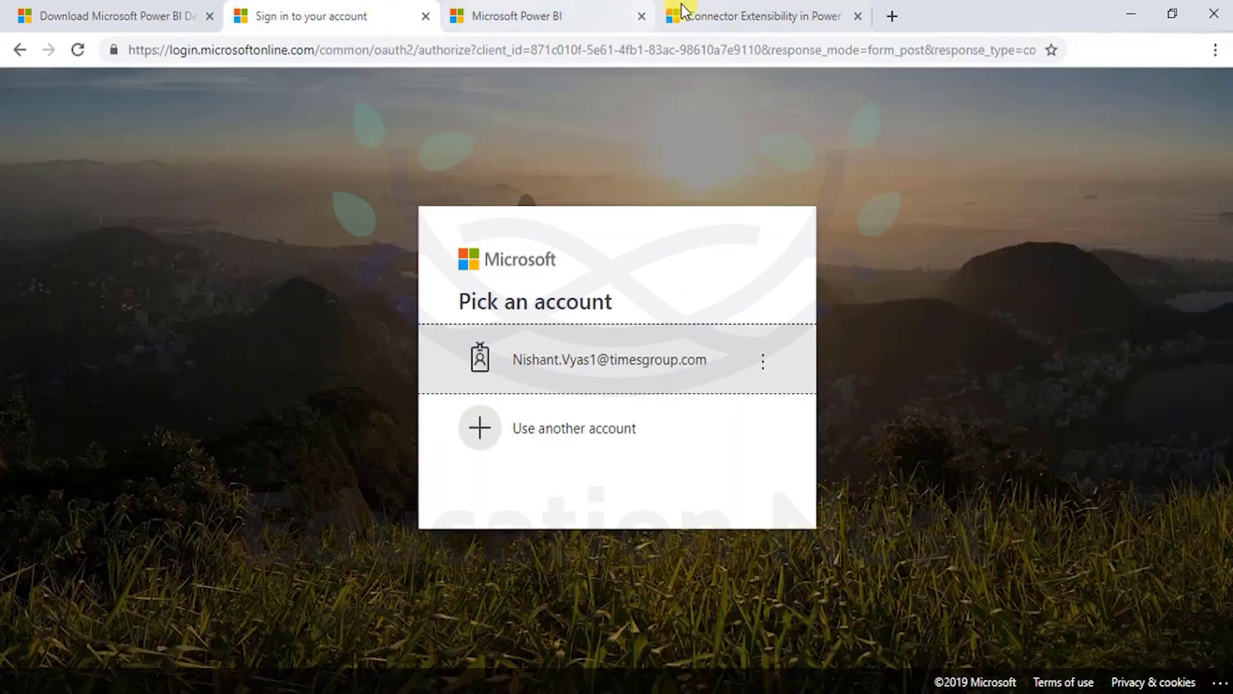
pyautogui.click(935, 693)
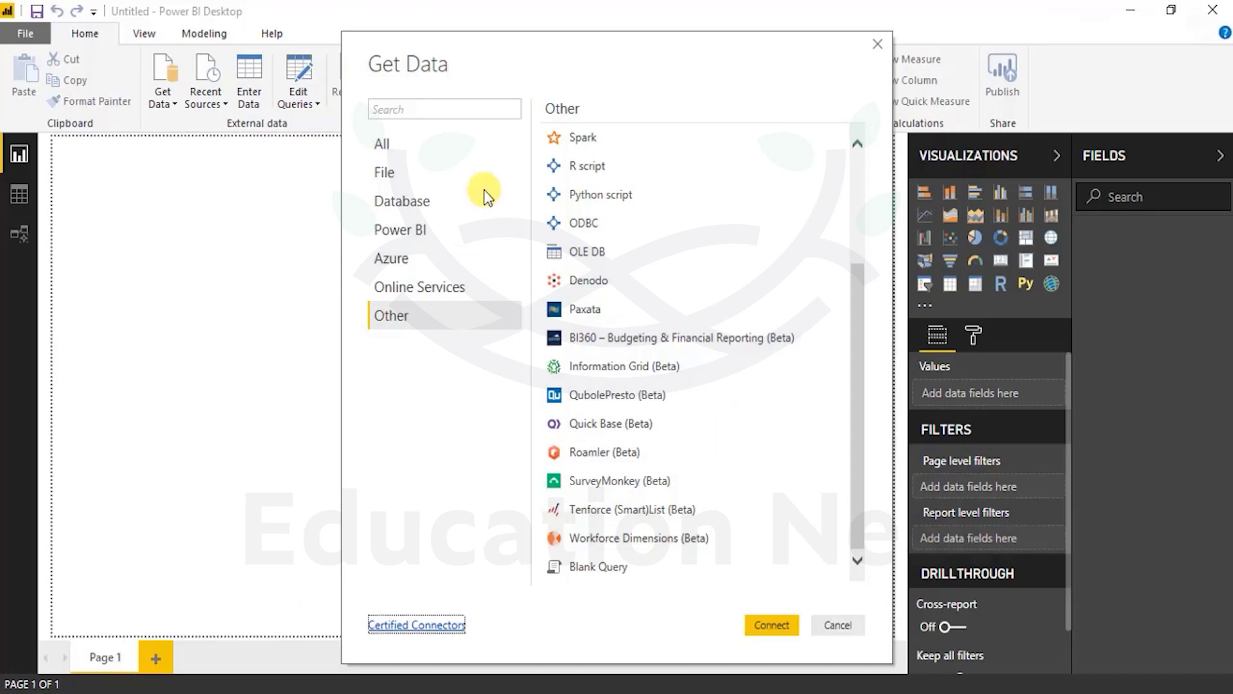
# Choose Excel from the File data sources and start the connection
pyautogui.click(390, 170)
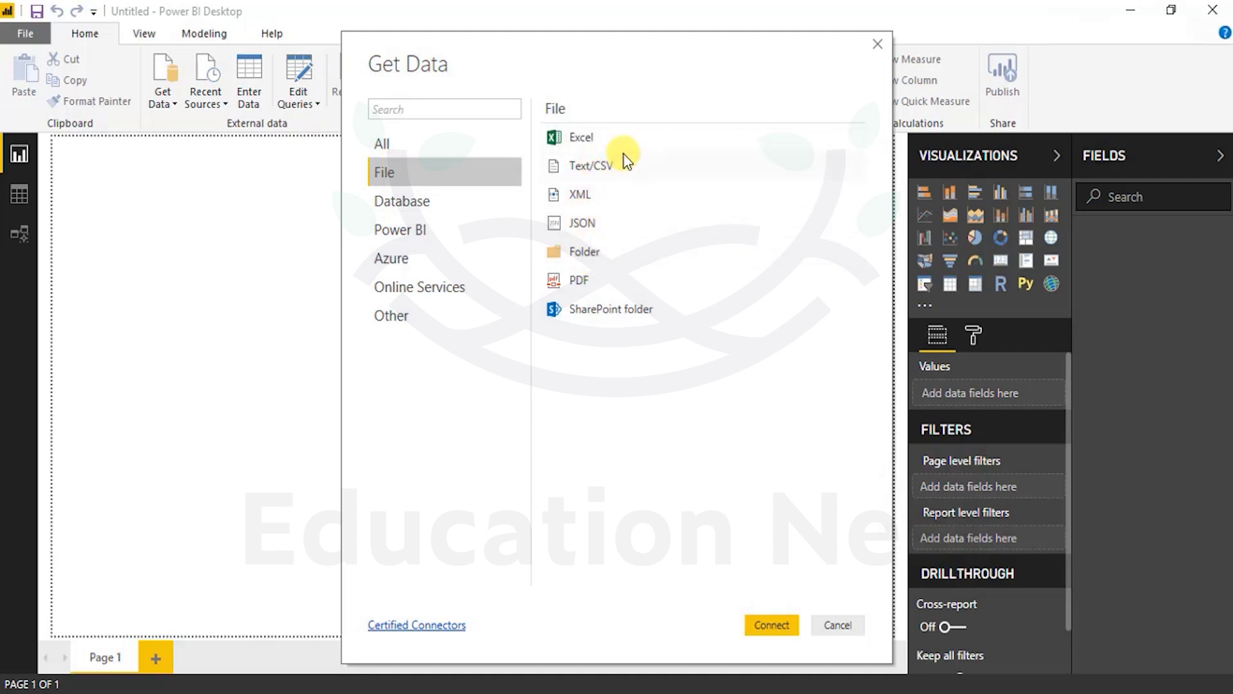
pyautogui.click(608, 142)
pyautogui.click(770, 625)
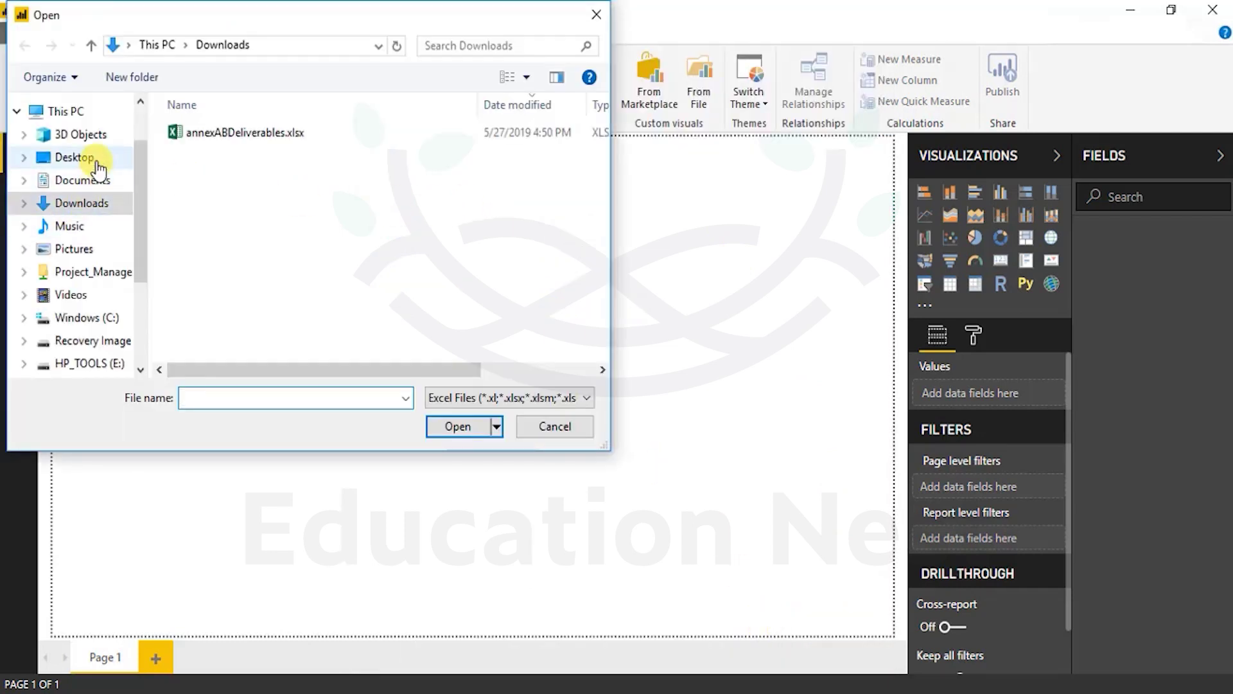
# Browse the Excel files on the Desktop and open the workbook 27-May-2019.xls as the data source
pyautogui.click(96, 163)
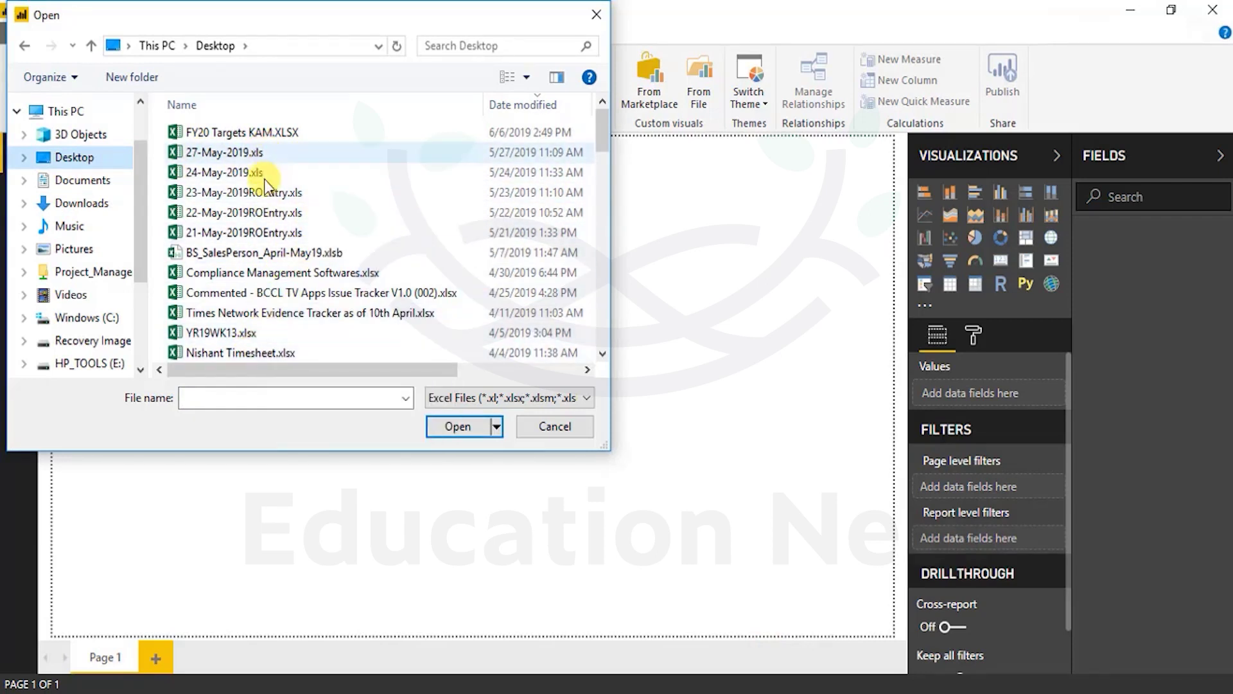
pyautogui.click(234, 352)
pyautogui.scroll(-2, 375, 307)
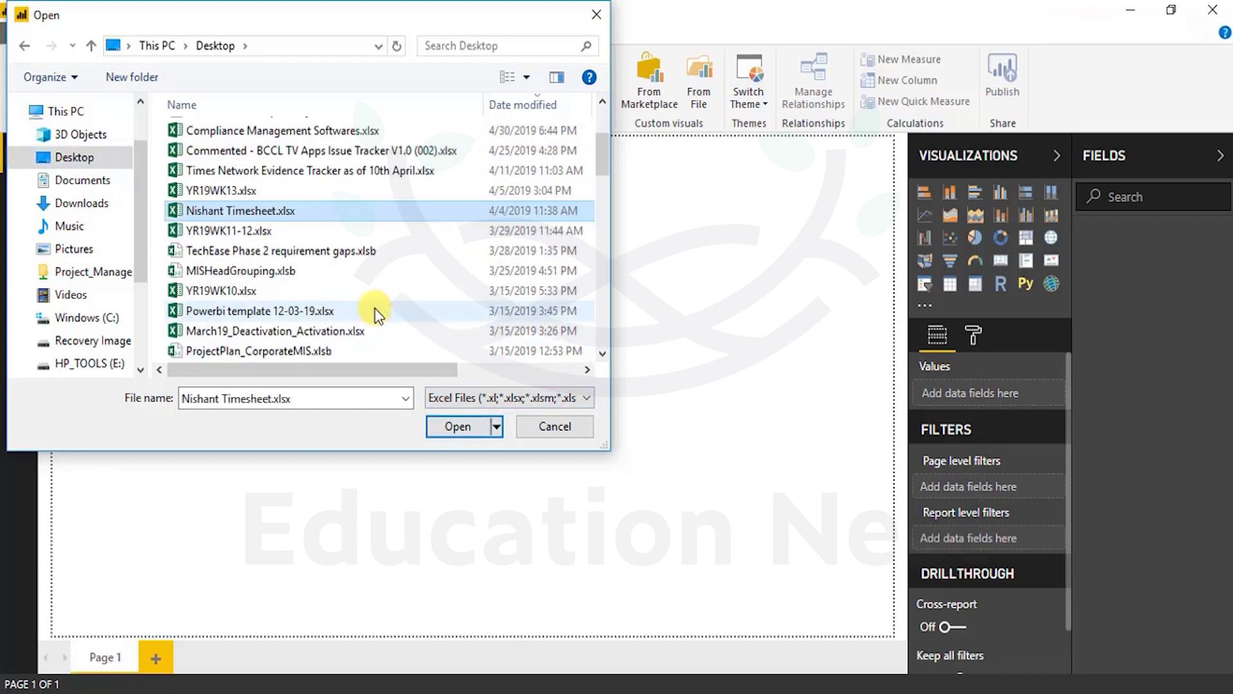
pyautogui.scroll(-2, 347, 341)
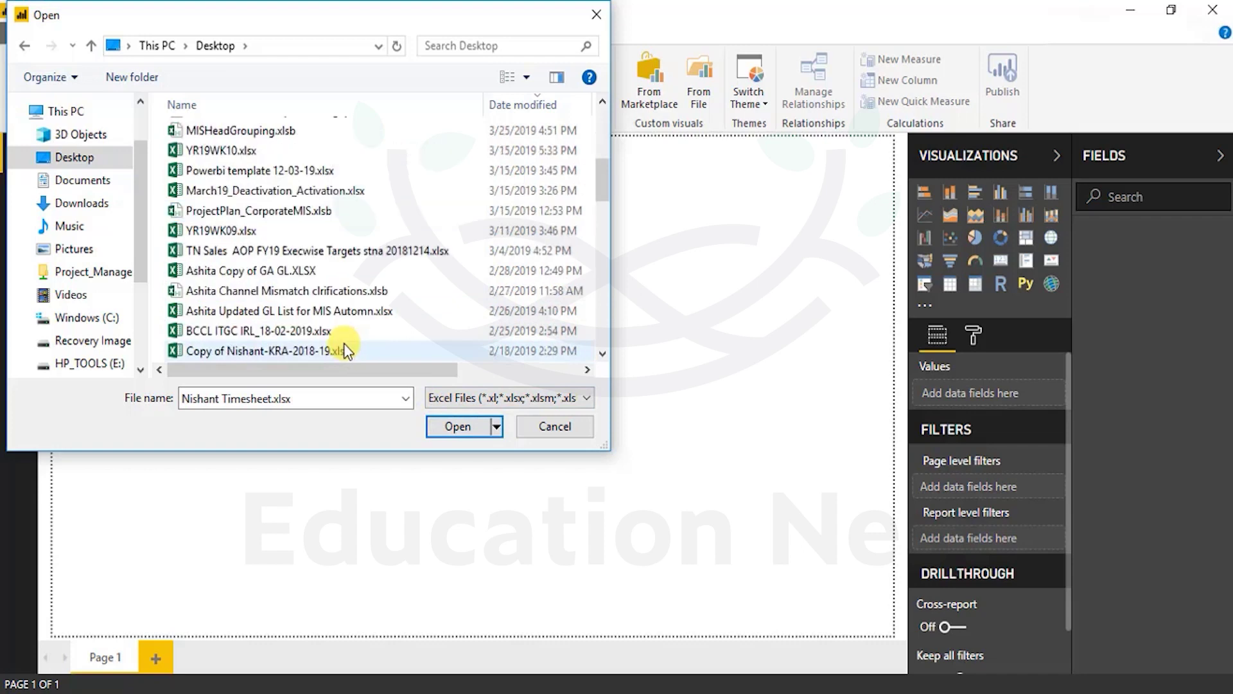
pyautogui.scroll(-4, 344, 345)
pyautogui.scroll(-3, 314, 307)
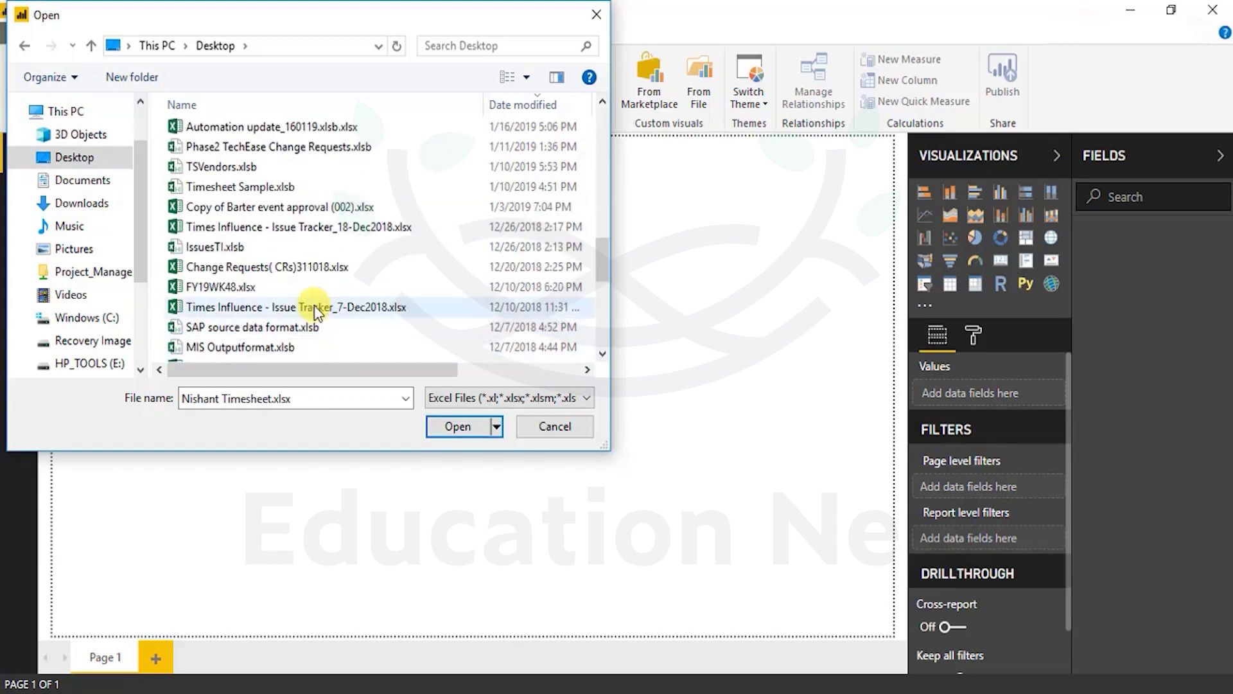
pyautogui.scroll(10, 314, 307)
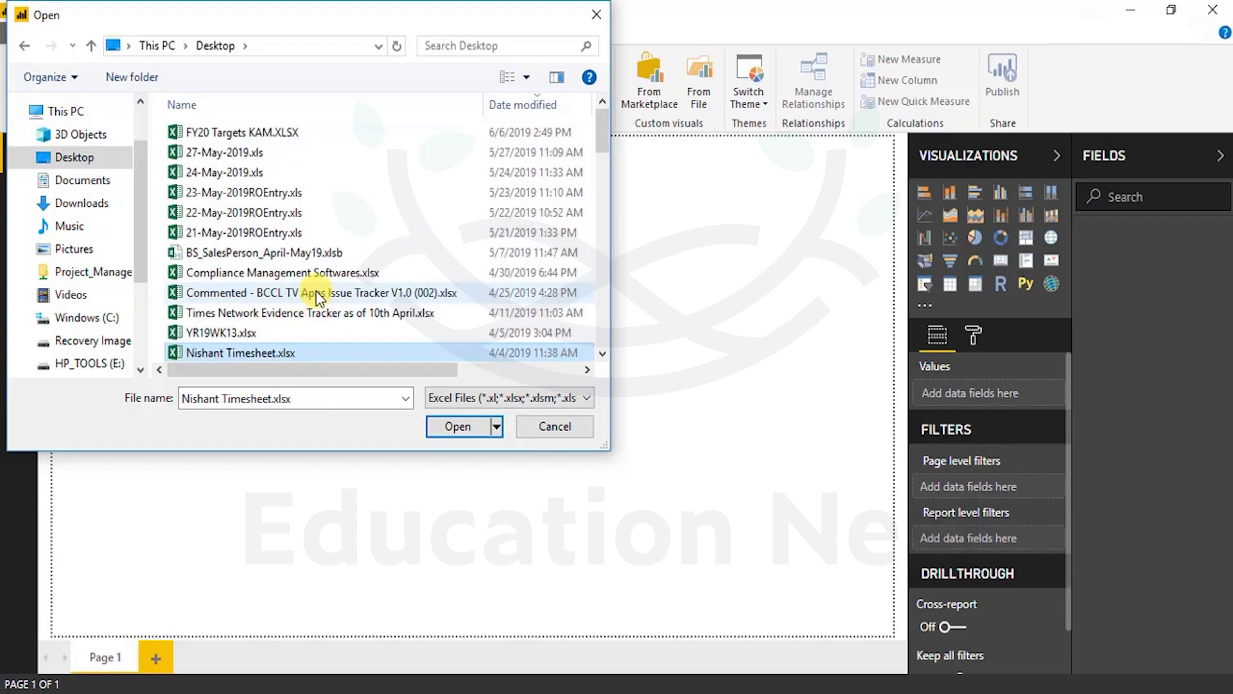
pyautogui.click(239, 156)
pyautogui.click(463, 427)
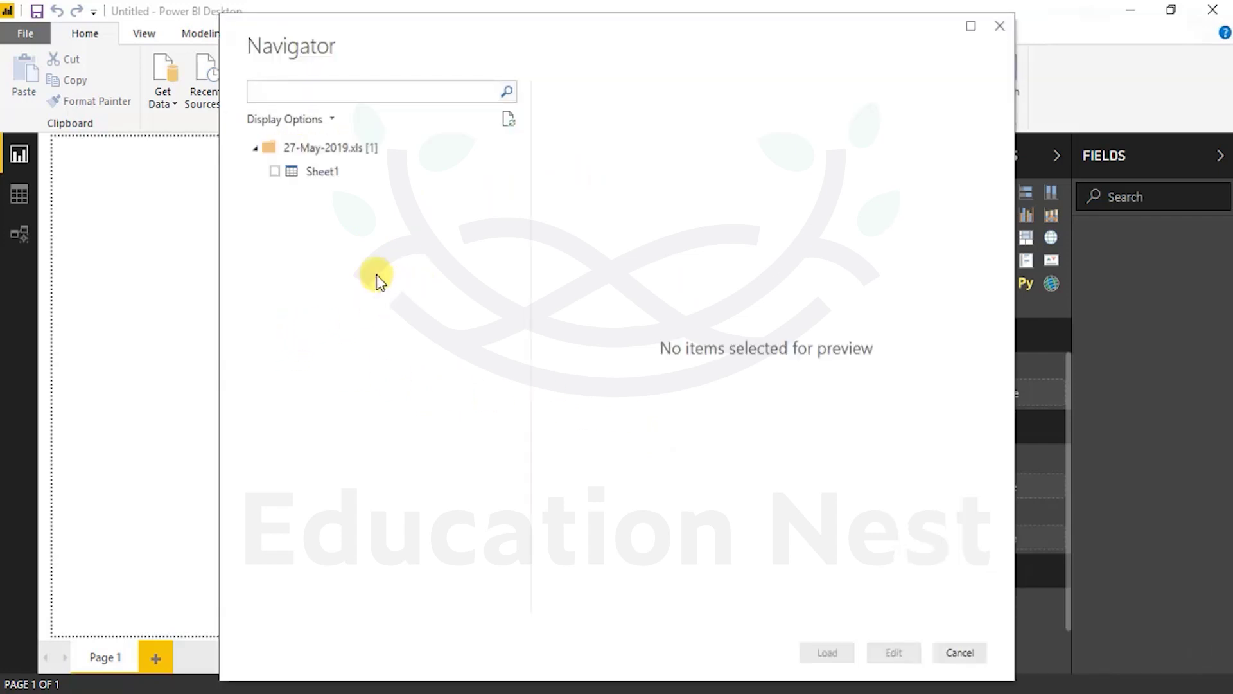
# Preview Sheet1 of the workbook, select it for import and load its data into the report
pyautogui.click(299, 172)
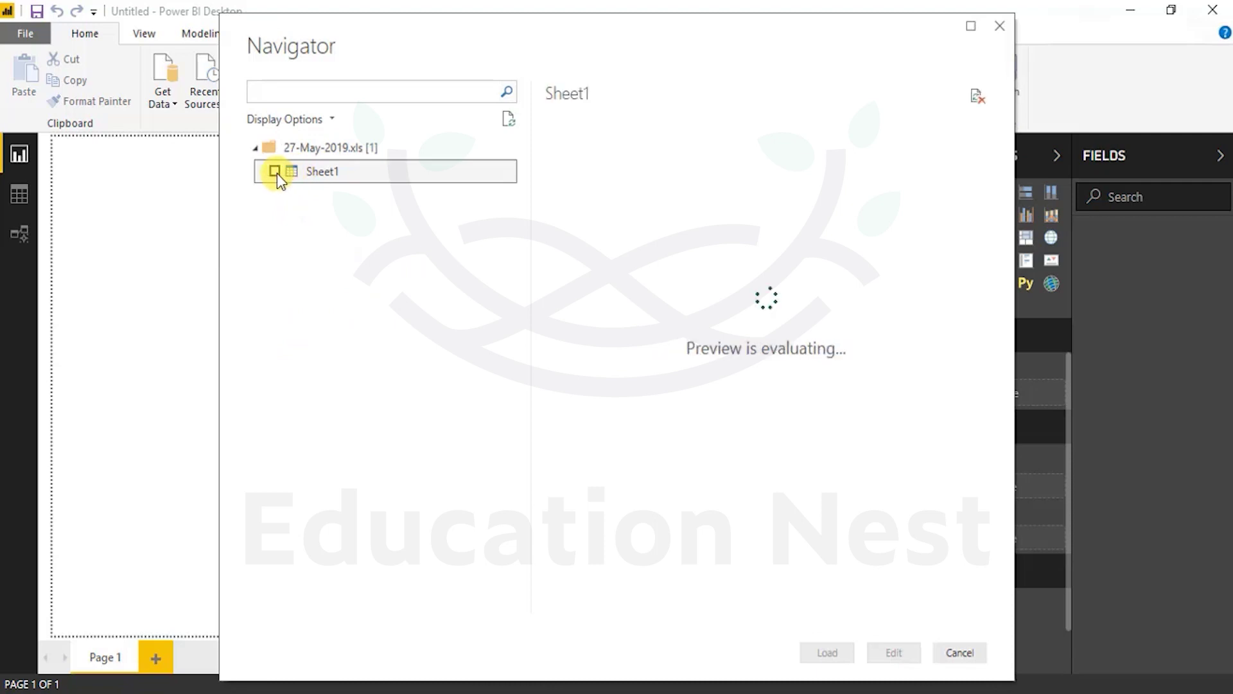
pyautogui.click(275, 171)
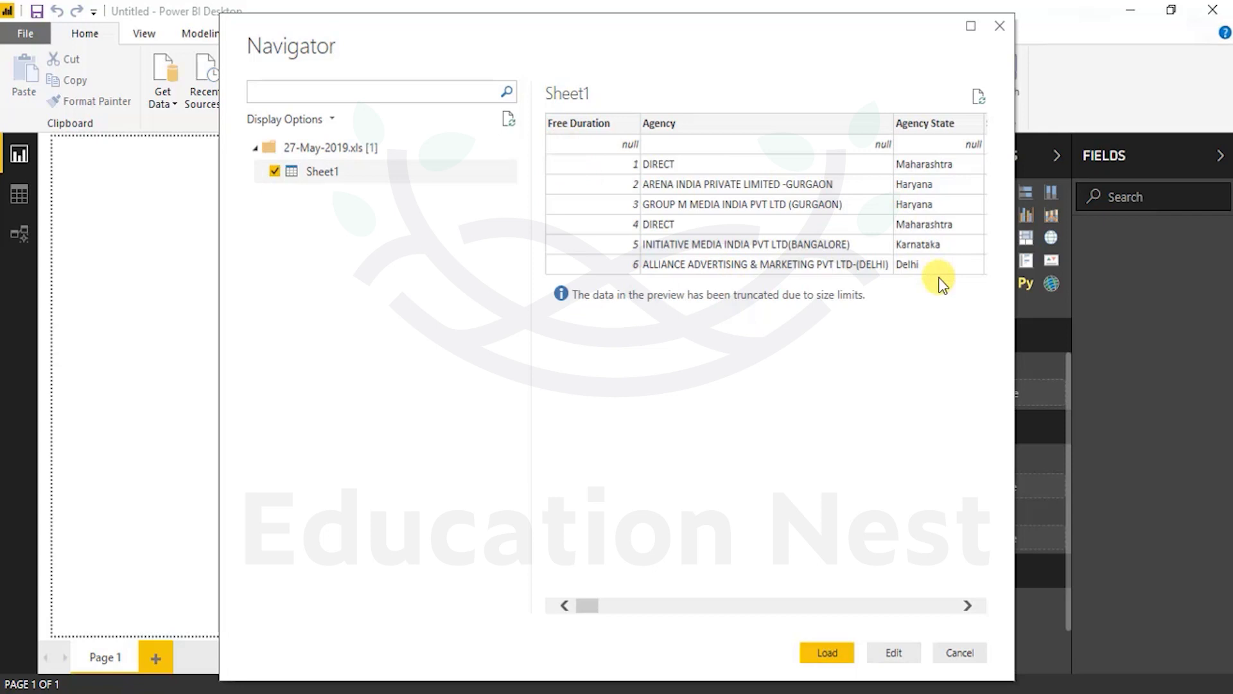
pyautogui.moveTo(589, 607); pyautogui.dragTo(503, 606)
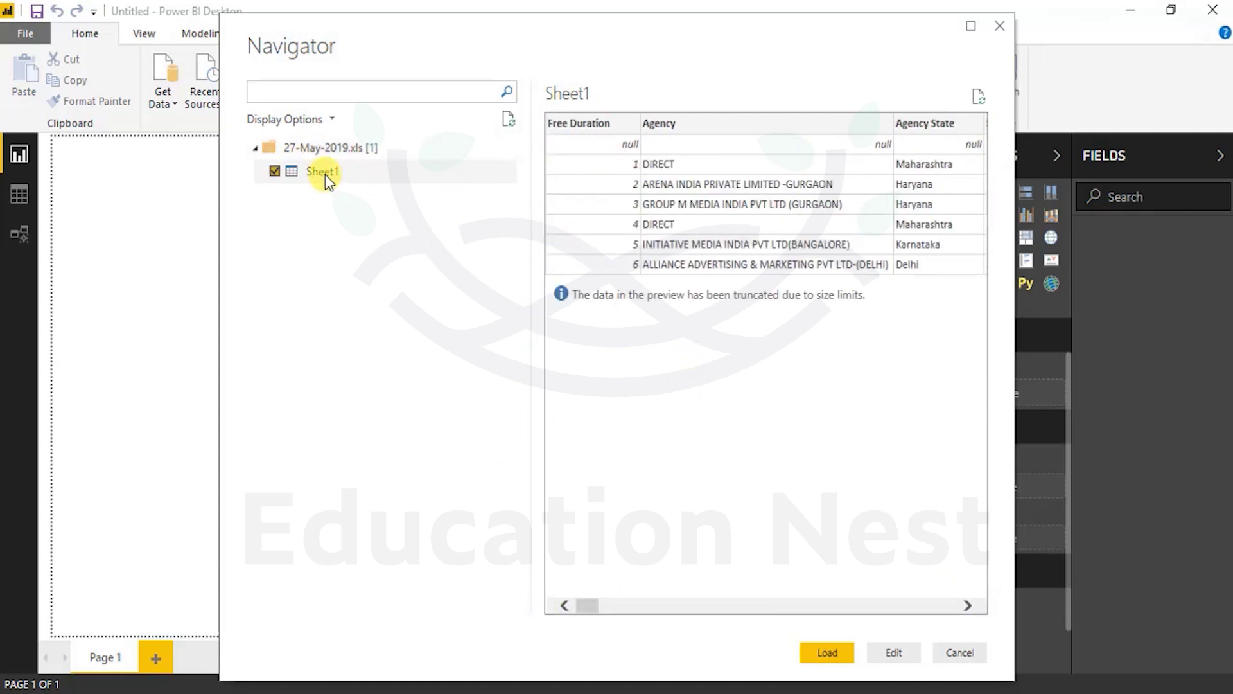
pyautogui.click(827, 653)
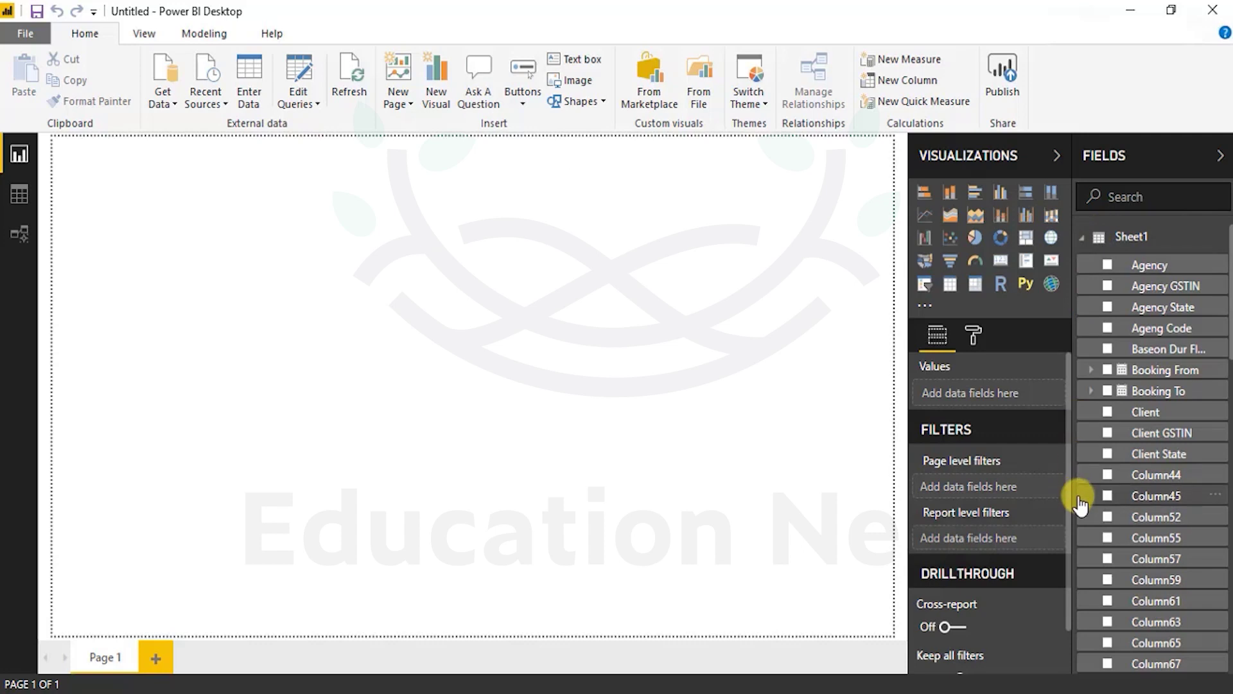
# Examine the list of fields loaded under Sheet1, and collapse the table
pyautogui.scroll(-10, 1101, 581)
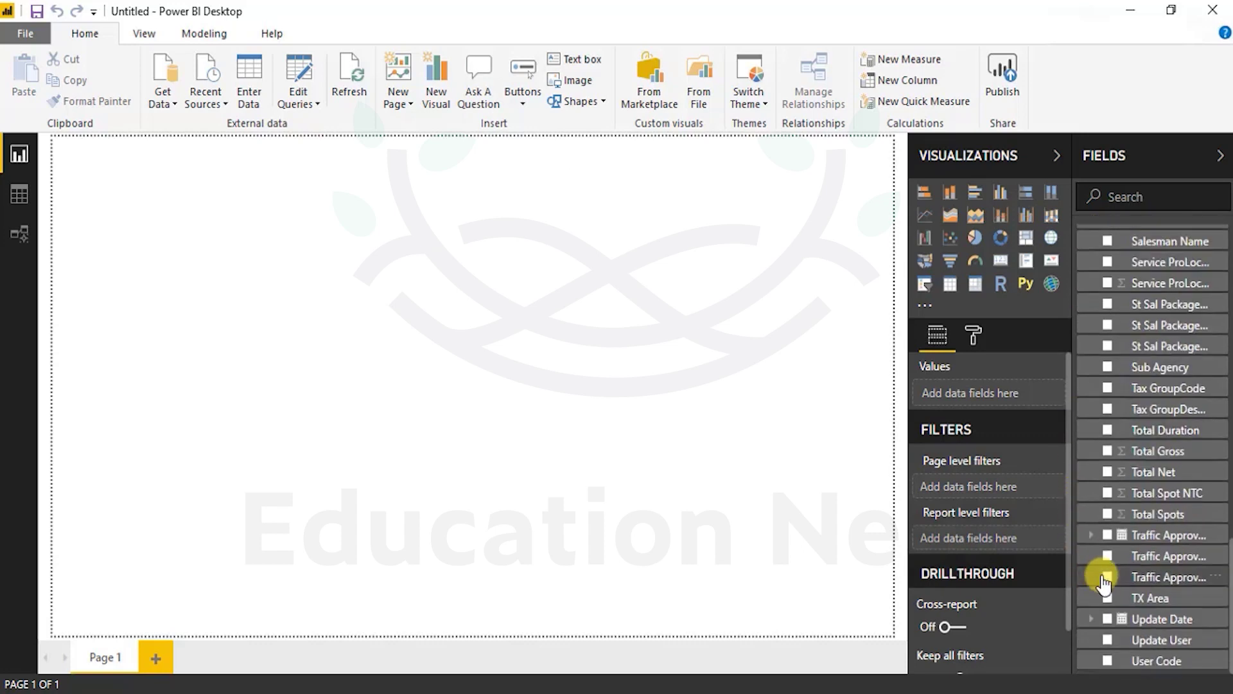
pyautogui.scroll(10, 1130, 497)
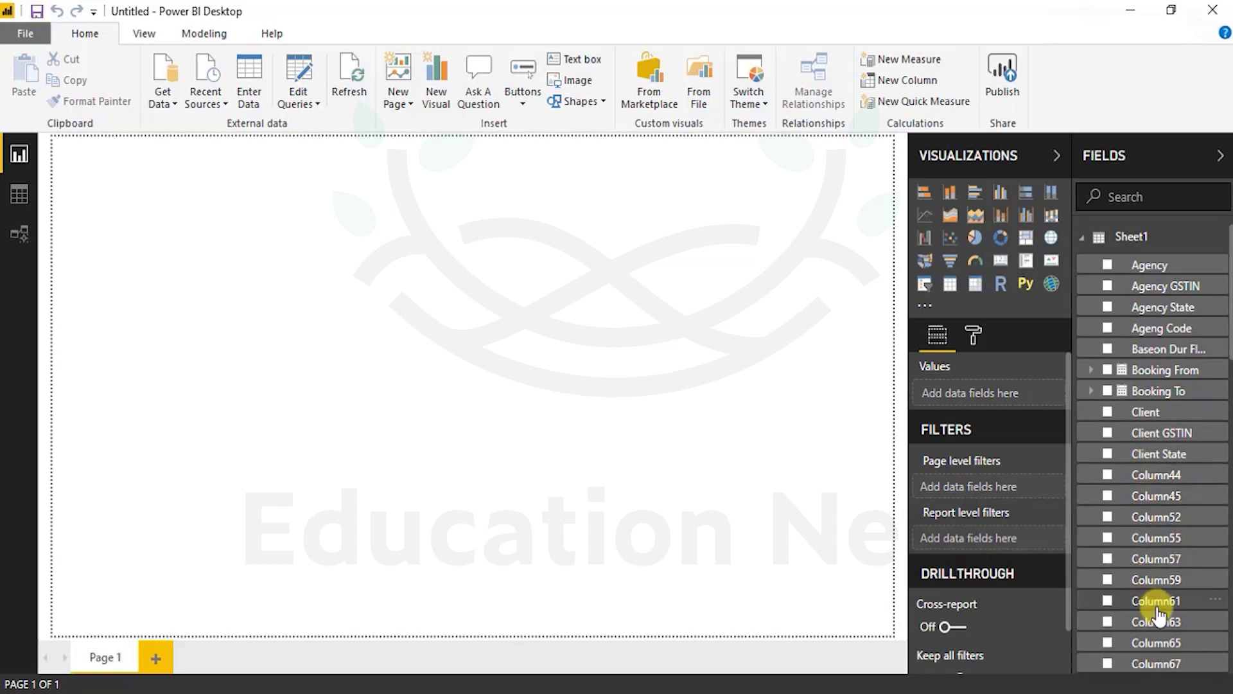
pyautogui.scroll(-3, 1162, 597)
pyautogui.scroll(3, 1179, 444)
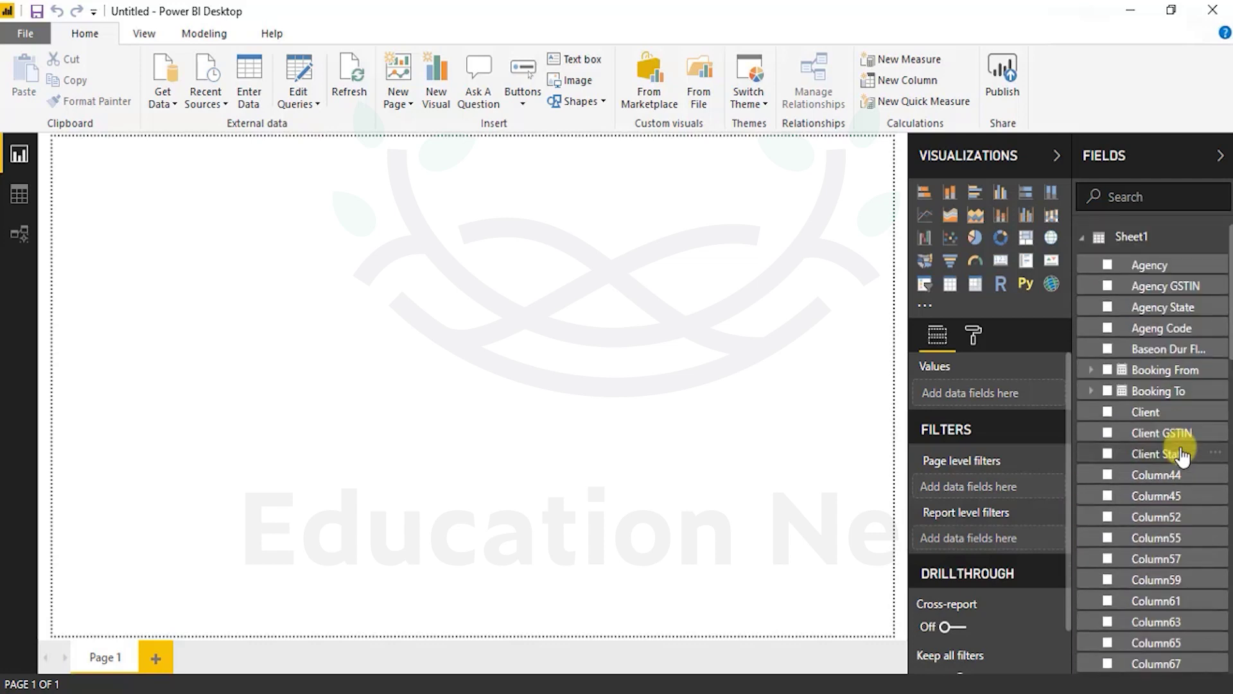
pyautogui.click(1084, 243)
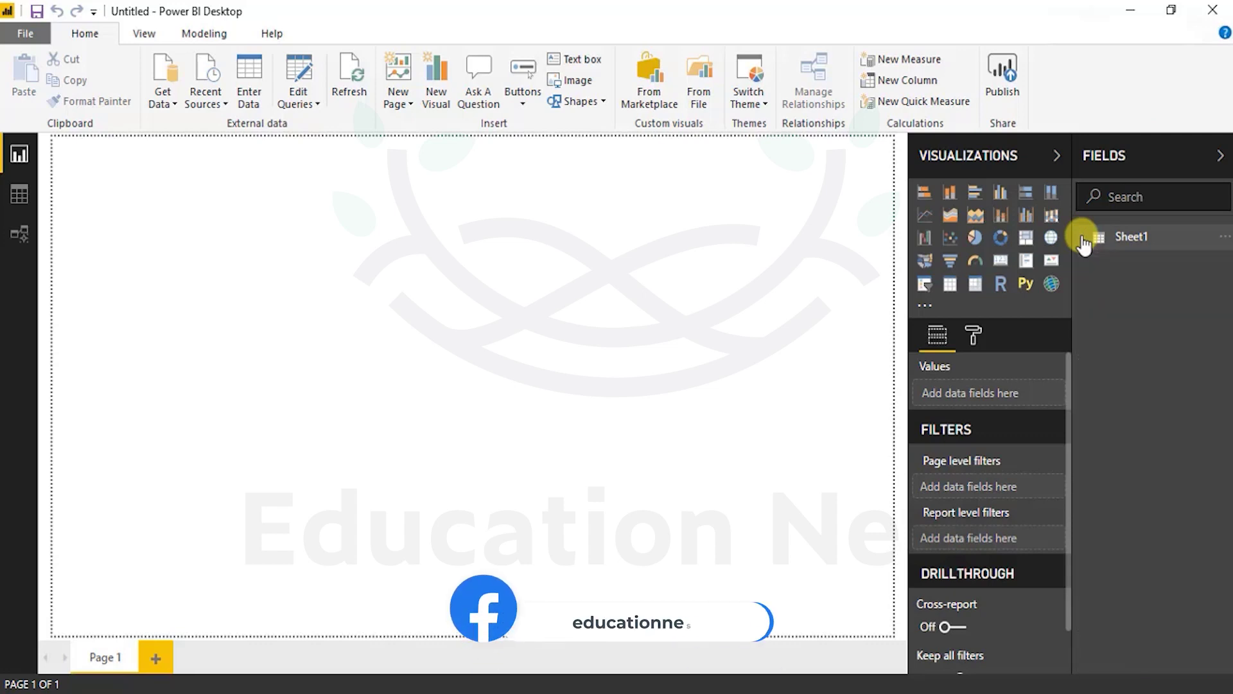
# Expand the Sheet1 field list and examine the table's columns and rows in the Data view
pyautogui.click(1082, 237)
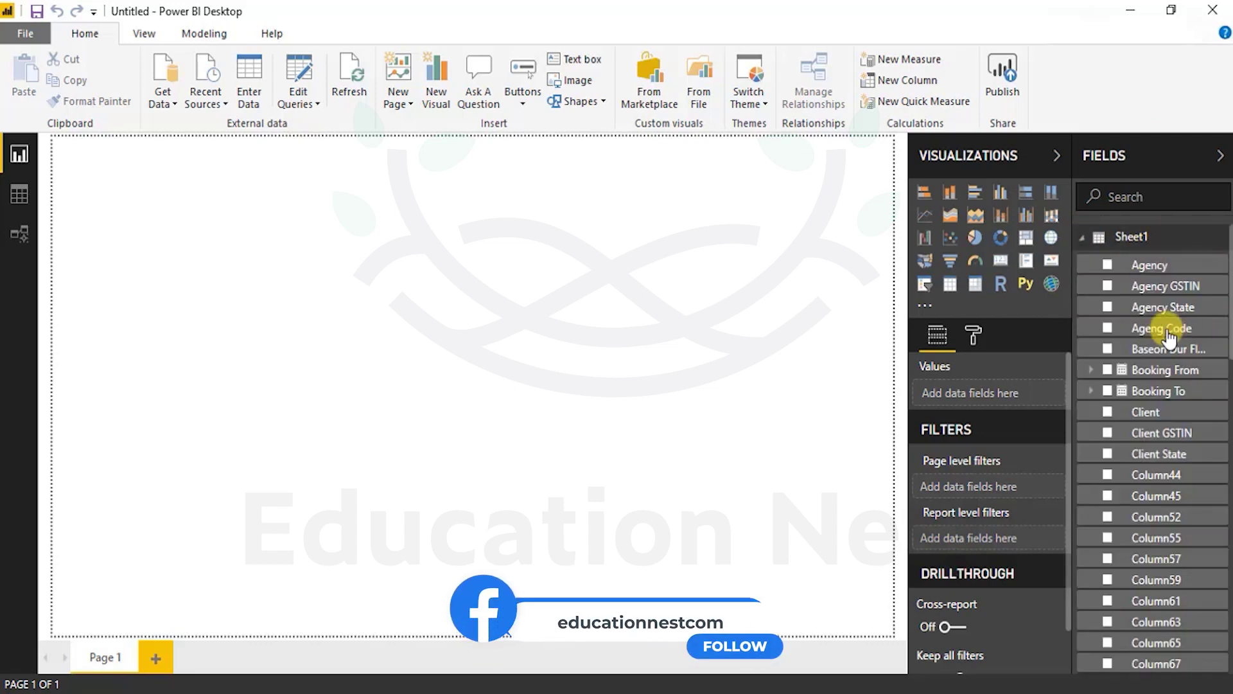
pyautogui.click(21, 197)
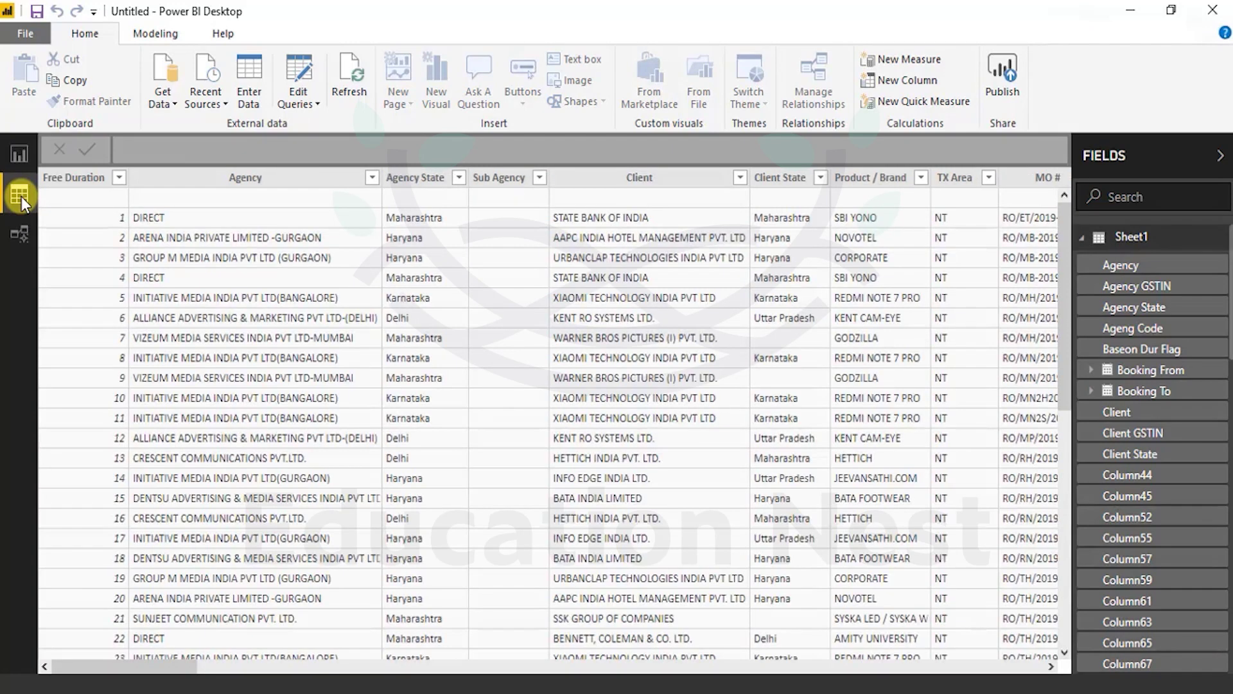
pyautogui.moveTo(176, 666); pyautogui.dragTo(1041, 641)
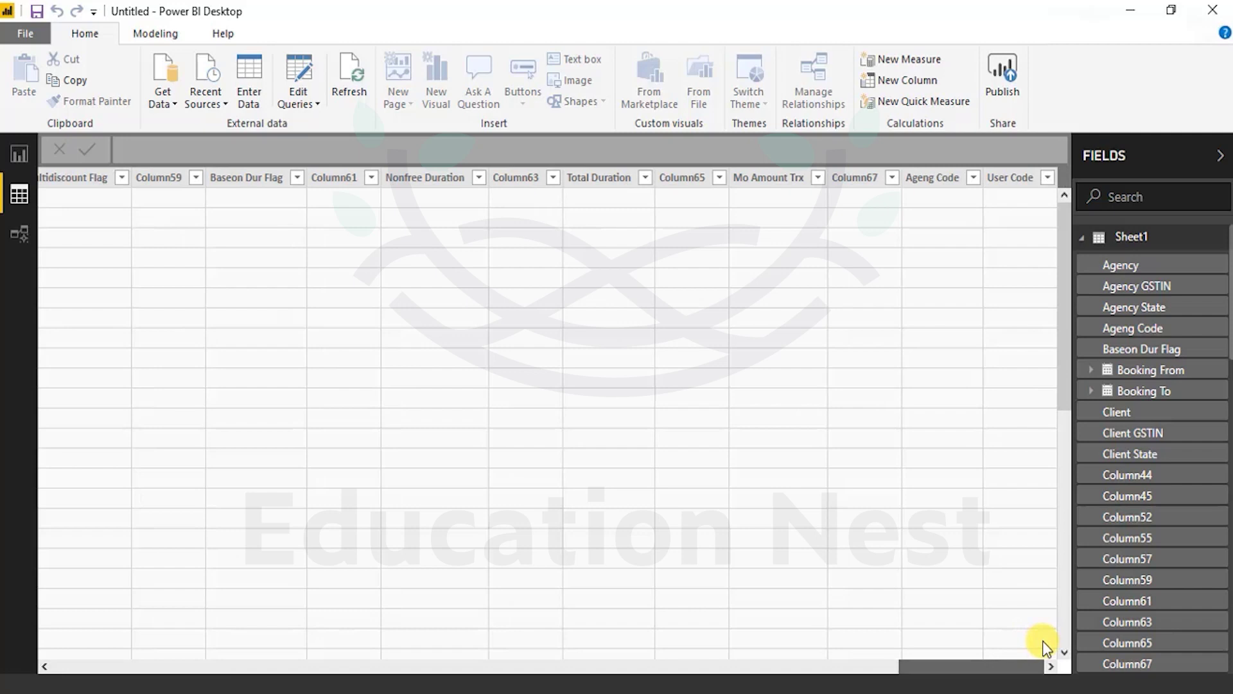
pyautogui.scroll(-9, 1000, 592)
pyautogui.scroll(9, 1001, 592)
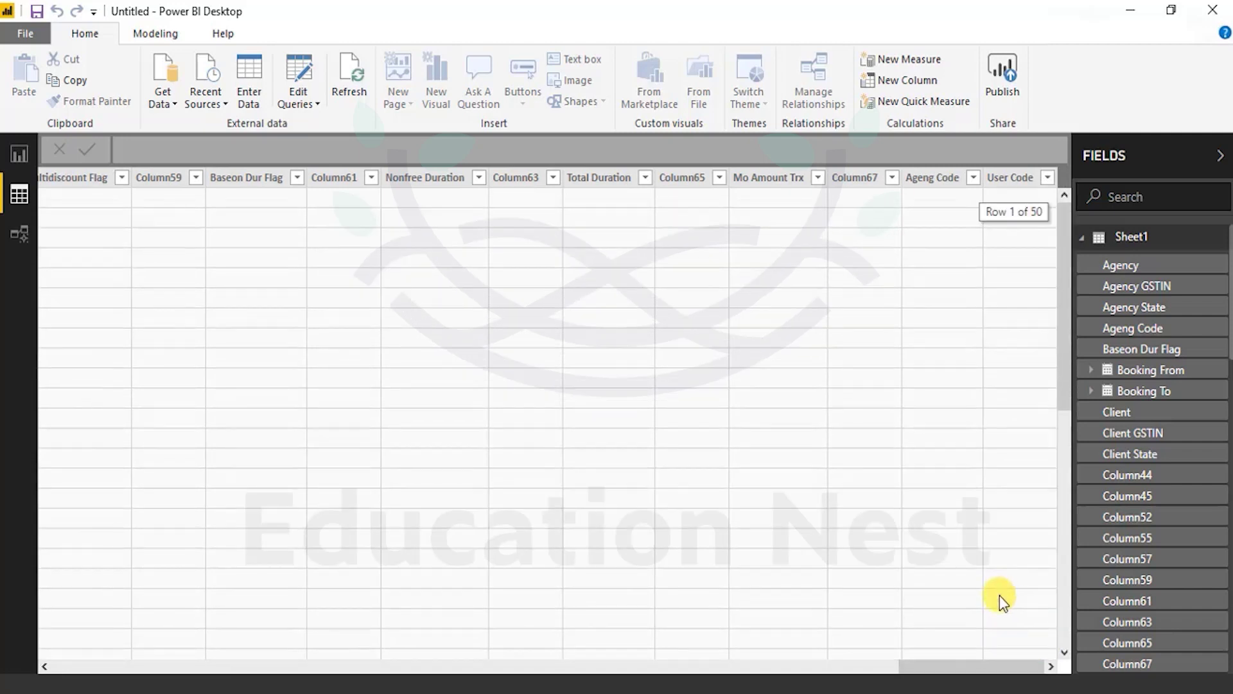
# Delete the empty Column52 from the Sheet1 table and confirm the deletion
pyautogui.moveTo(989, 665); pyautogui.dragTo(803, 661)
pyautogui.click(614, 186)
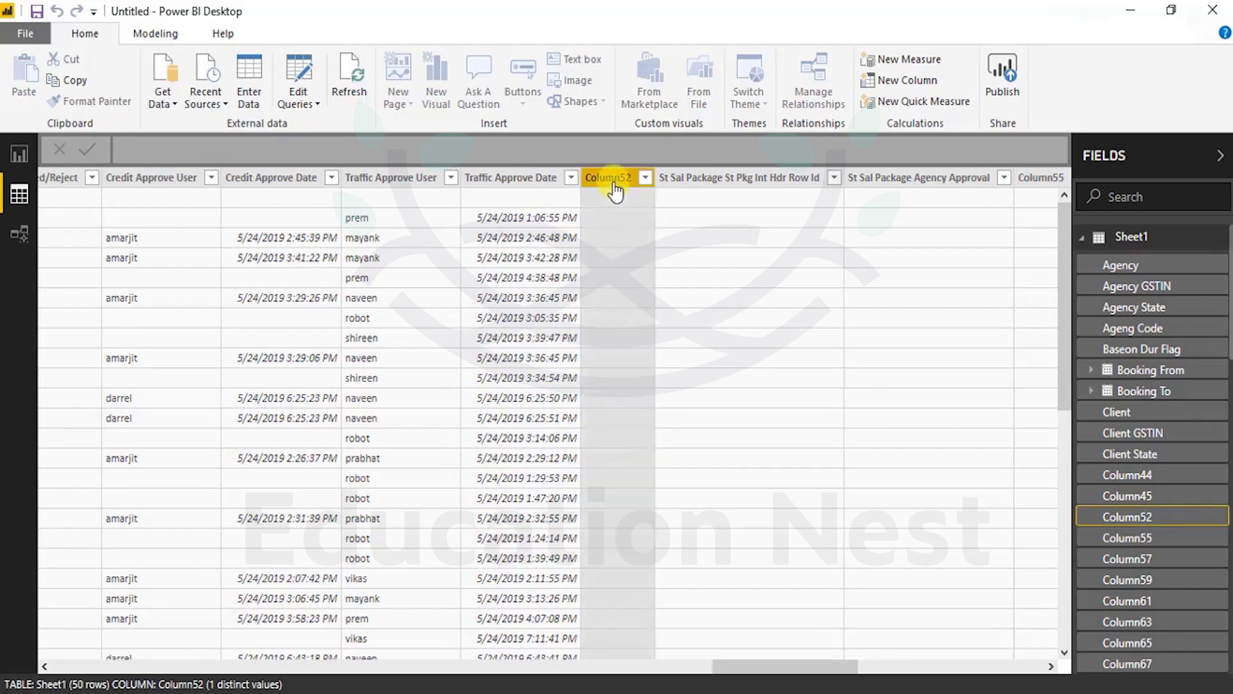
pyautogui.rightClick(615, 186)
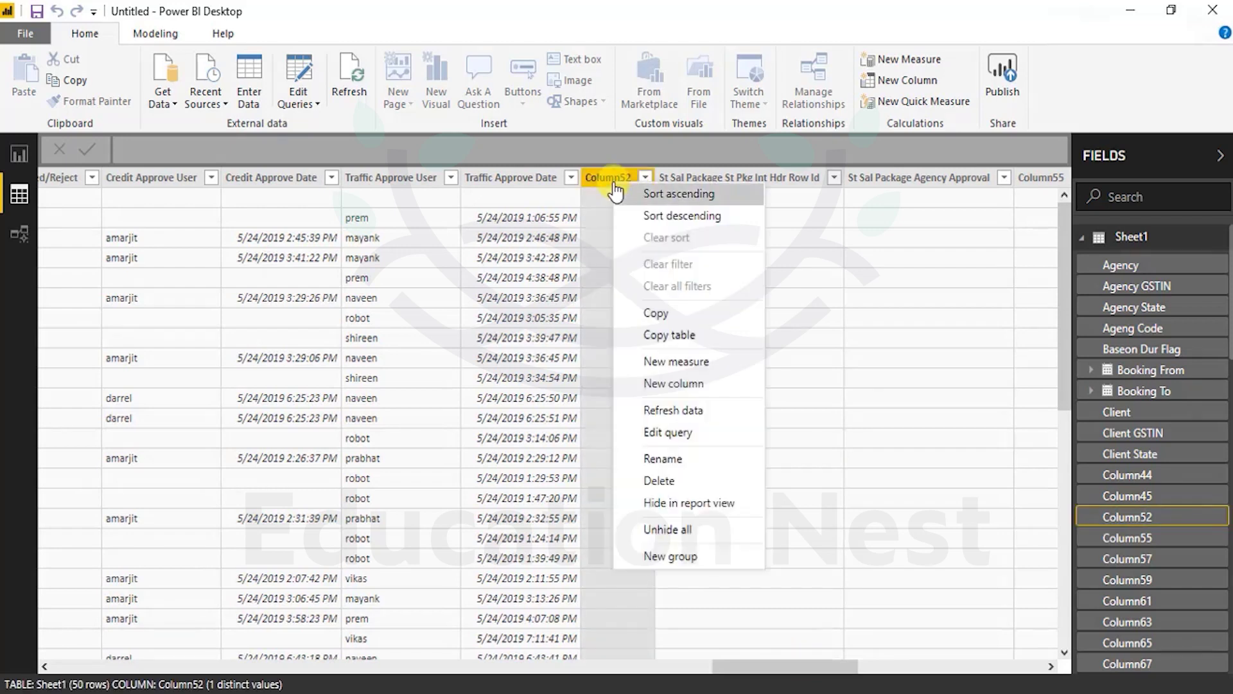
pyautogui.click(658, 484)
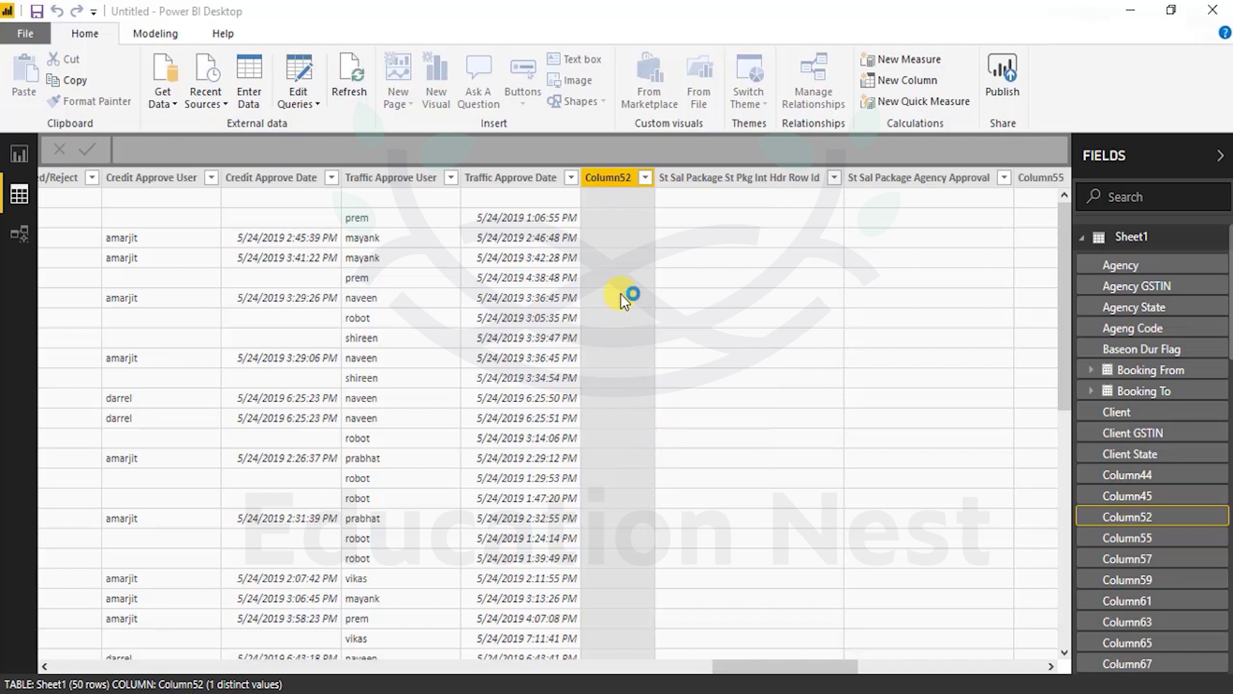
pyautogui.click(696, 384)
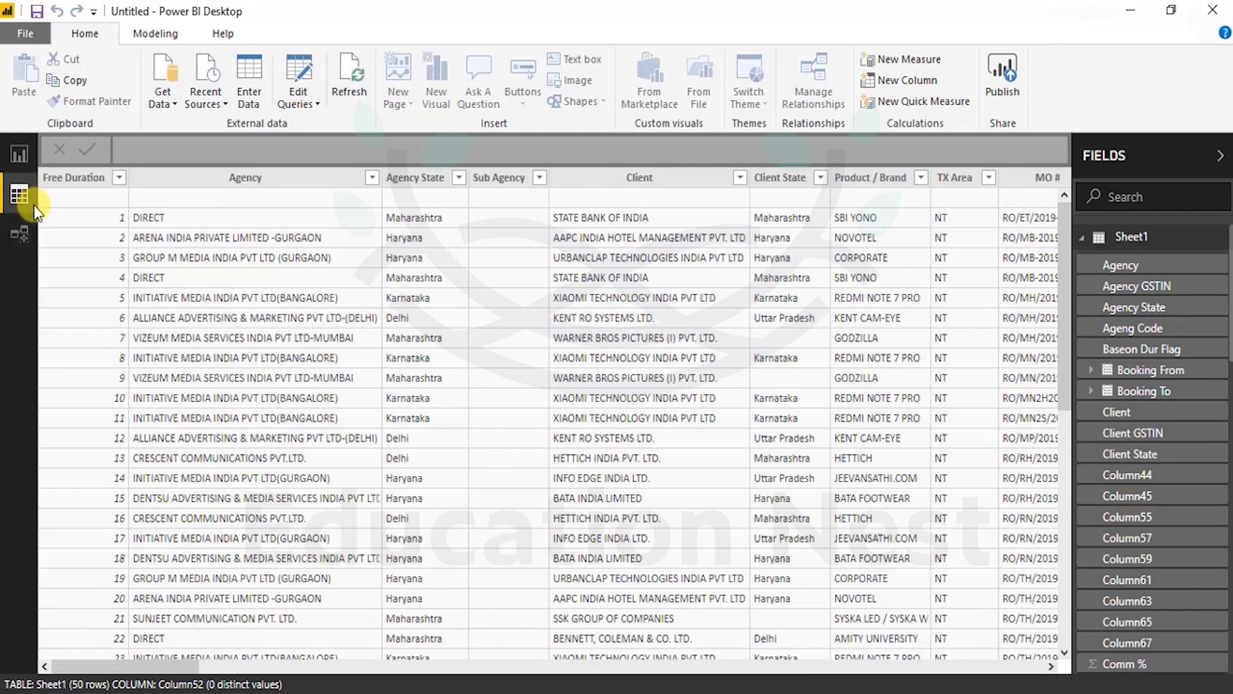
pyautogui.click(61, 178)
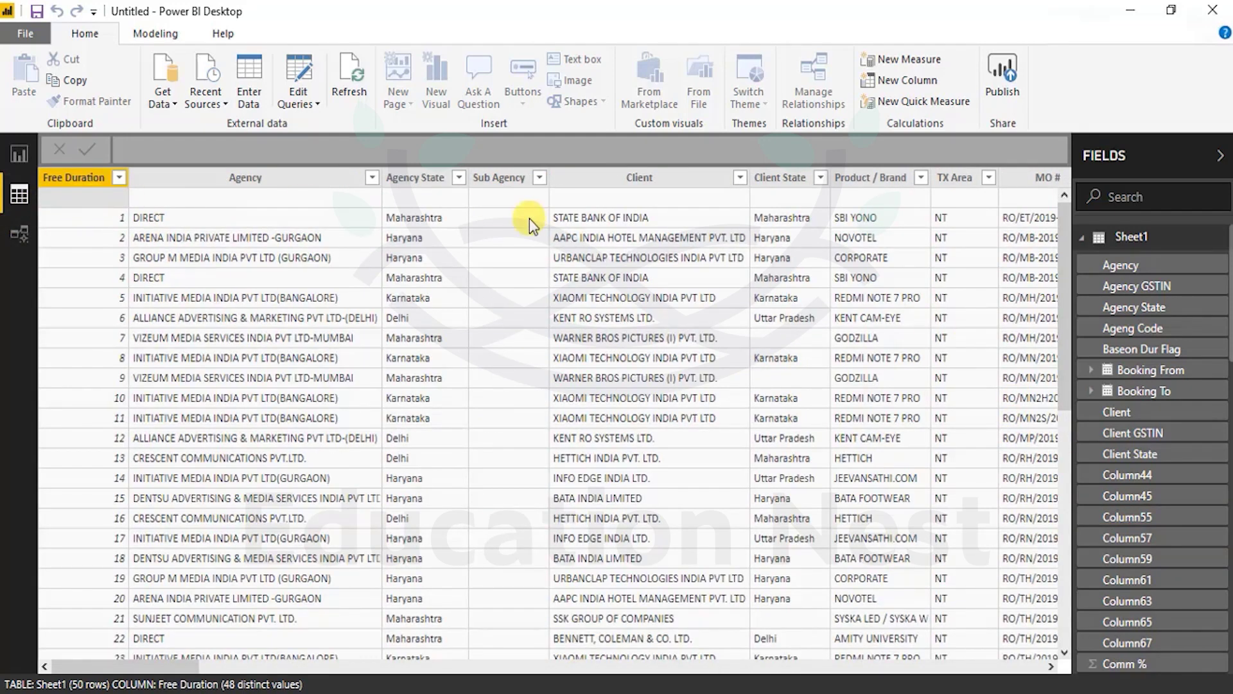
pyautogui.moveTo(161, 669); pyautogui.dragTo(1048, 662)
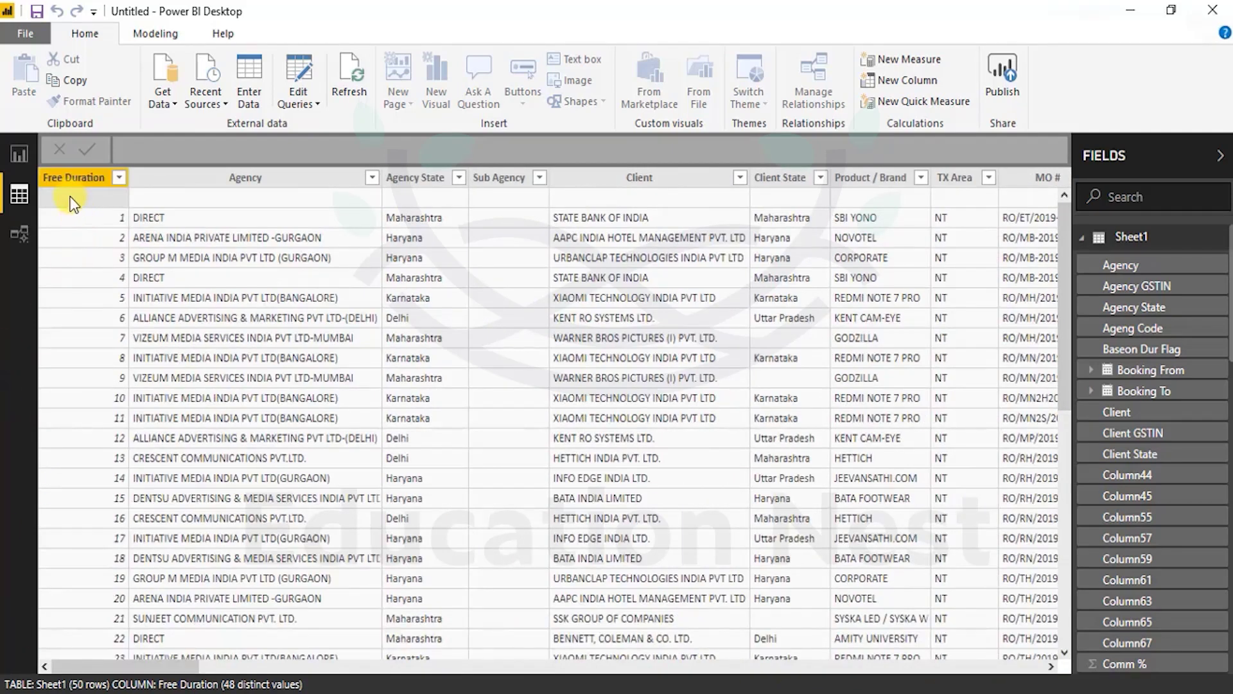
pyautogui.rightClick(68, 194)
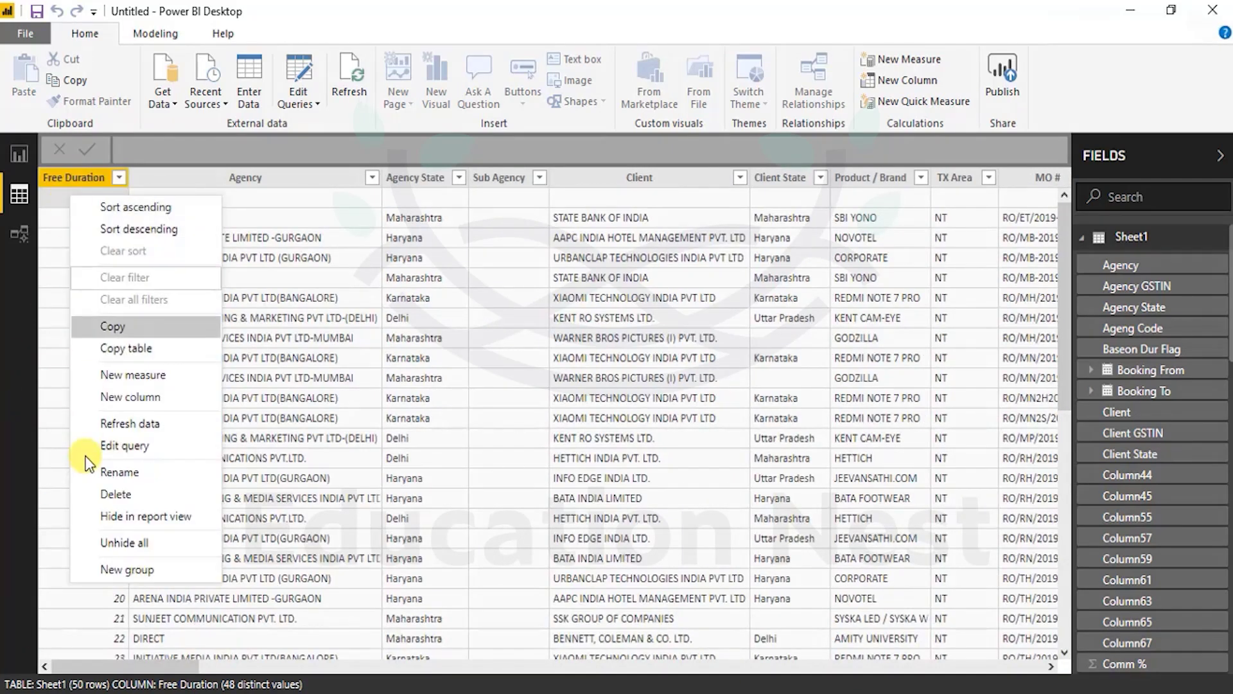
pyautogui.click(106, 494)
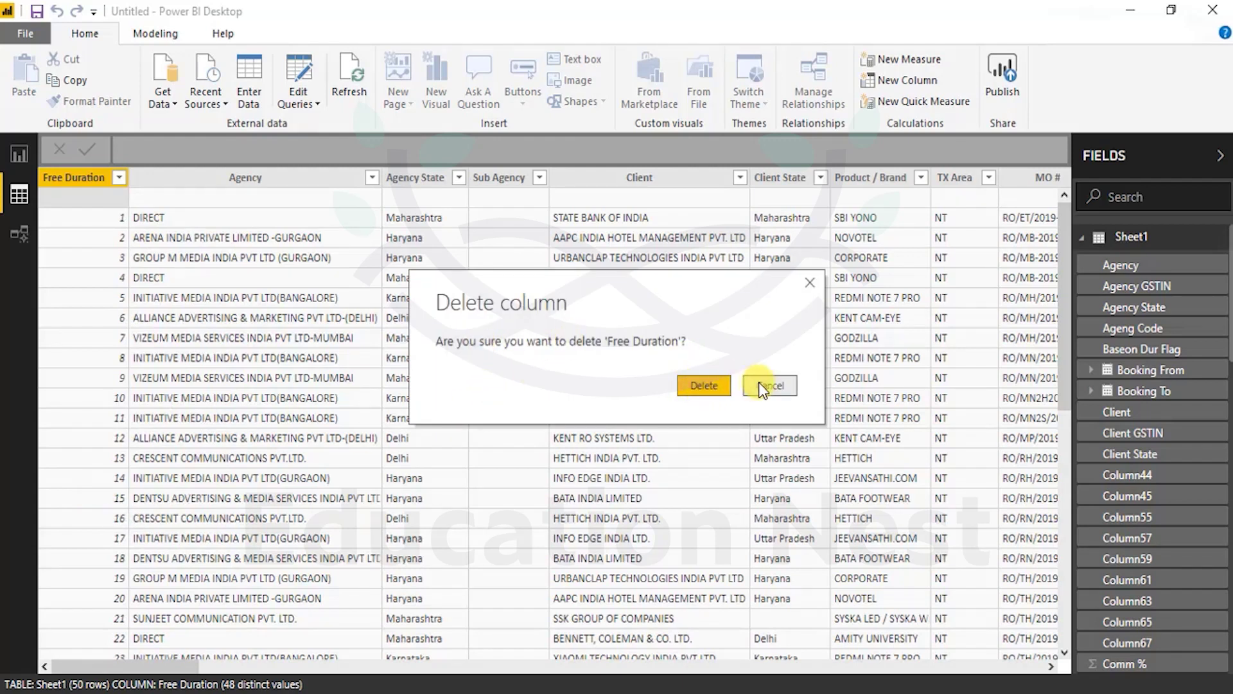
pyautogui.click(780, 385)
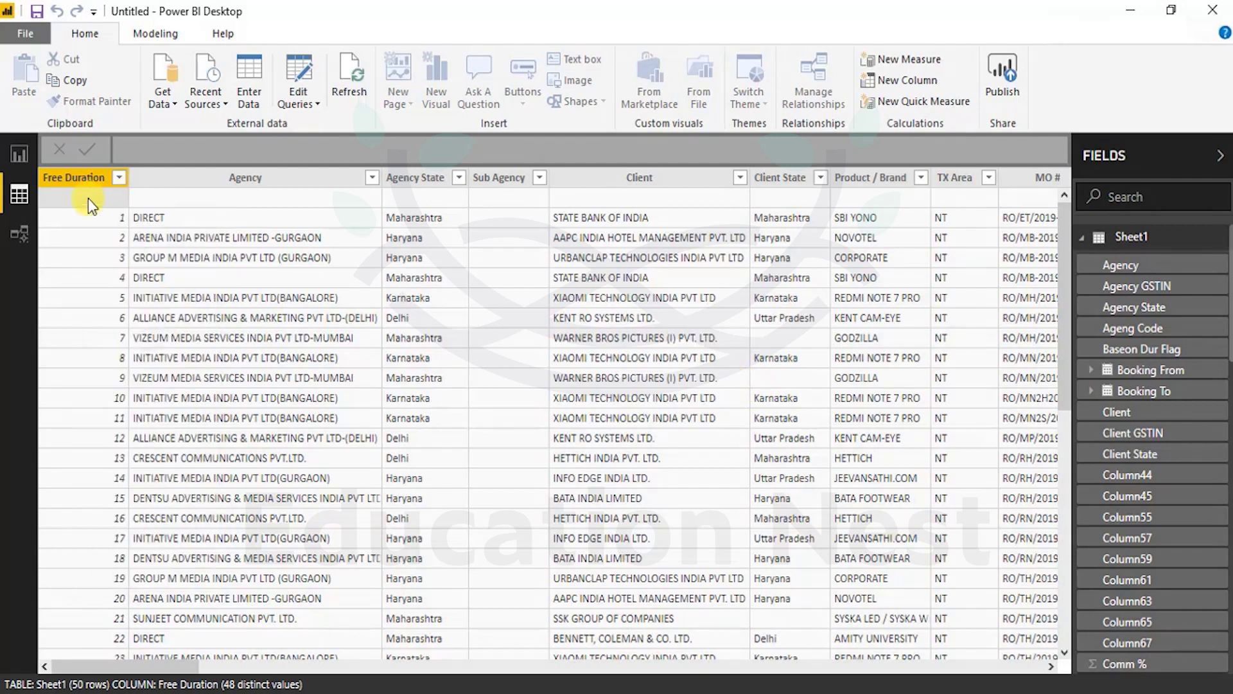
pyautogui.press('Right')
pyautogui.press('Right')
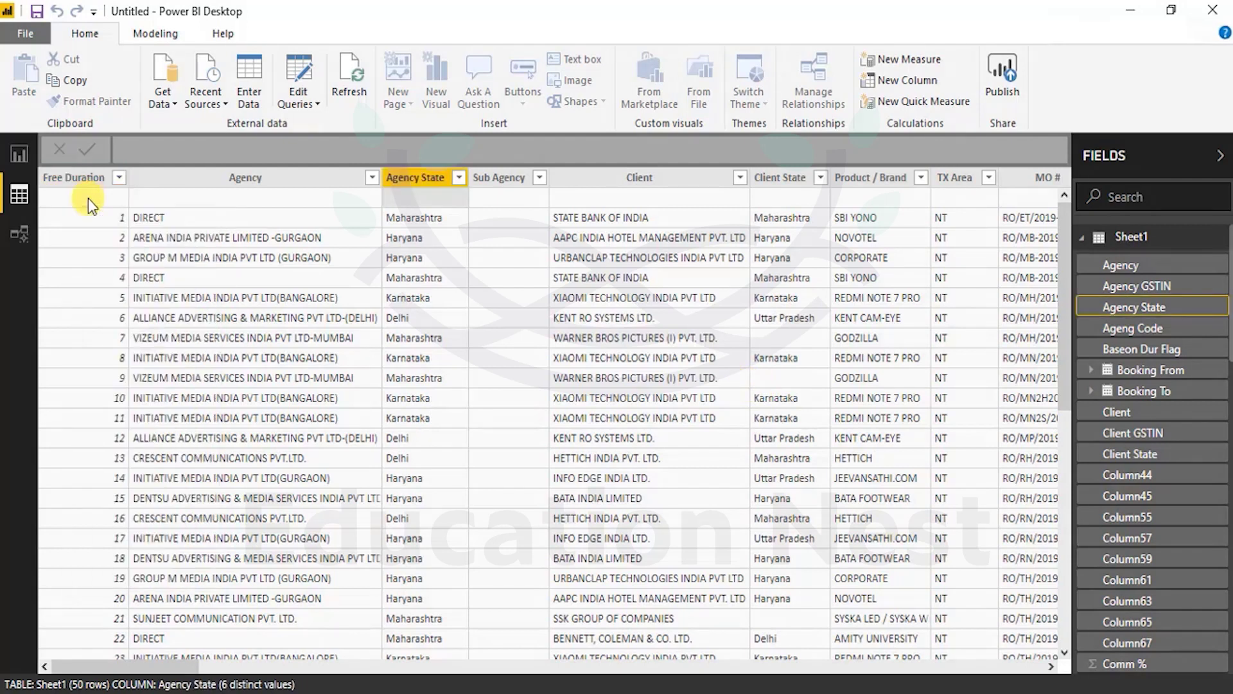
# Filter the Free Duration column so only rows with the (Blank) value are shown
pyautogui.click(120, 179)
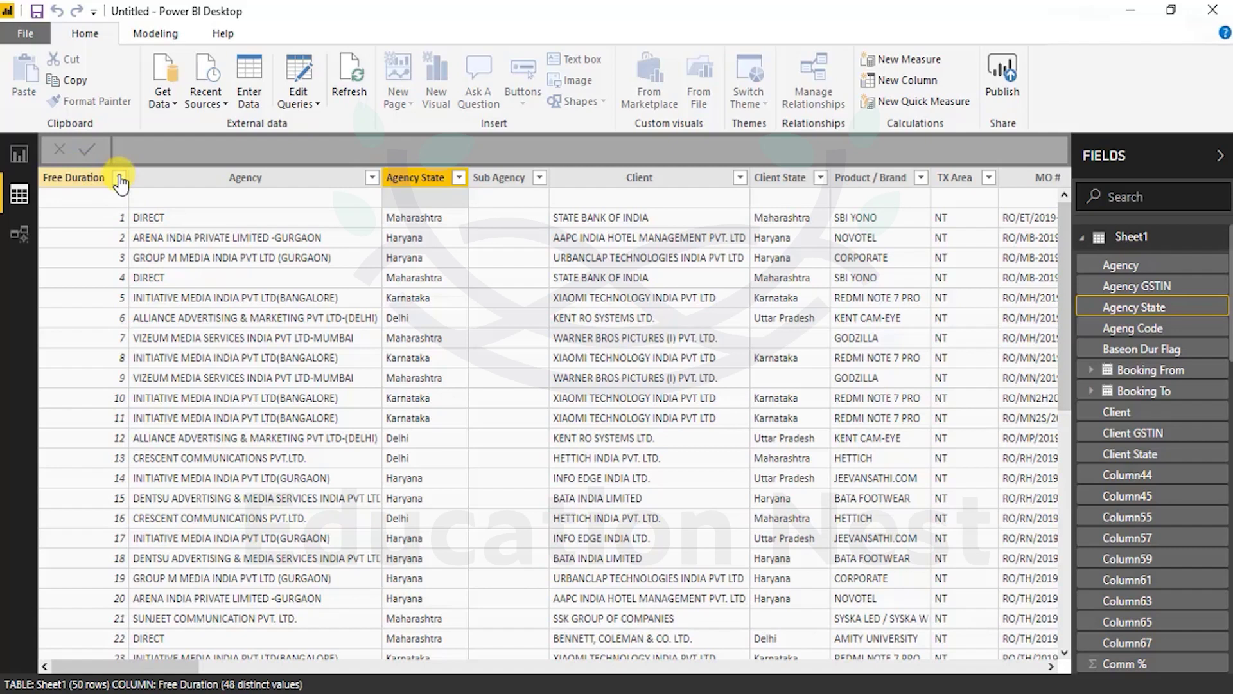
pyautogui.click(182, 324)
pyautogui.click(170, 341)
pyautogui.click(287, 652)
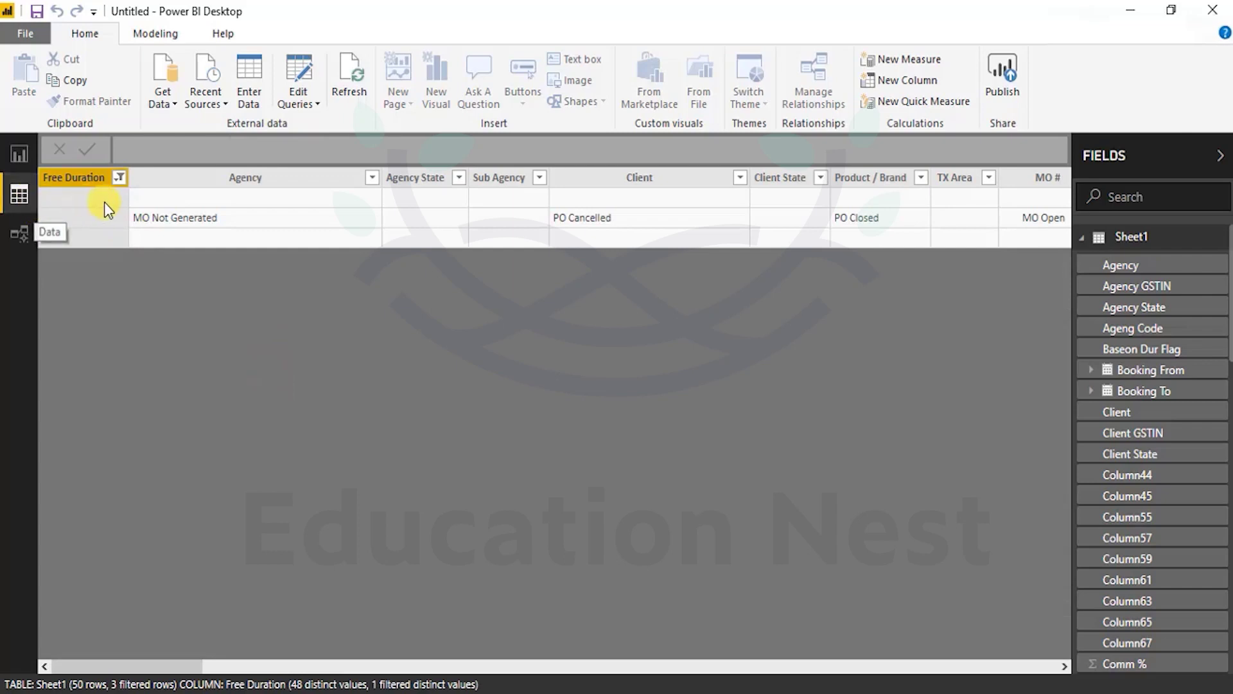
pyautogui.rightClick(68, 203)
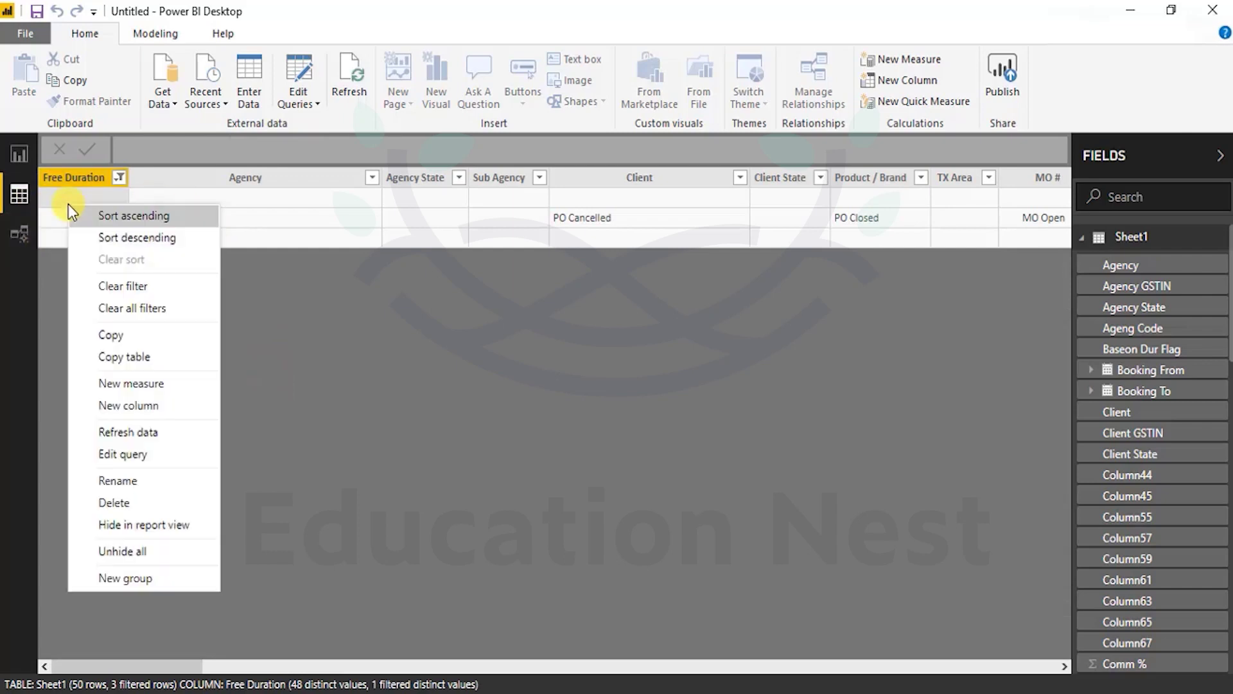
pyautogui.click(463, 401)
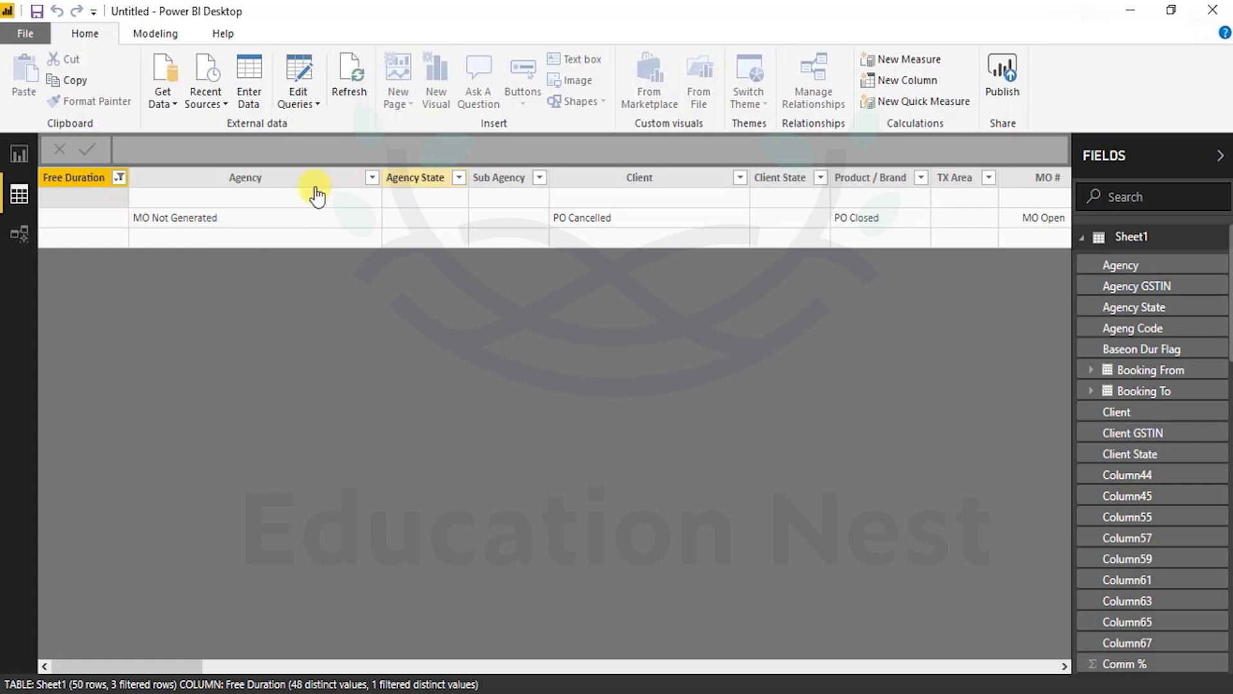
# Look at the Sheet1 table in the Model view, return to the data and clear the Free Duration column's filter
pyautogui.click(18, 234)
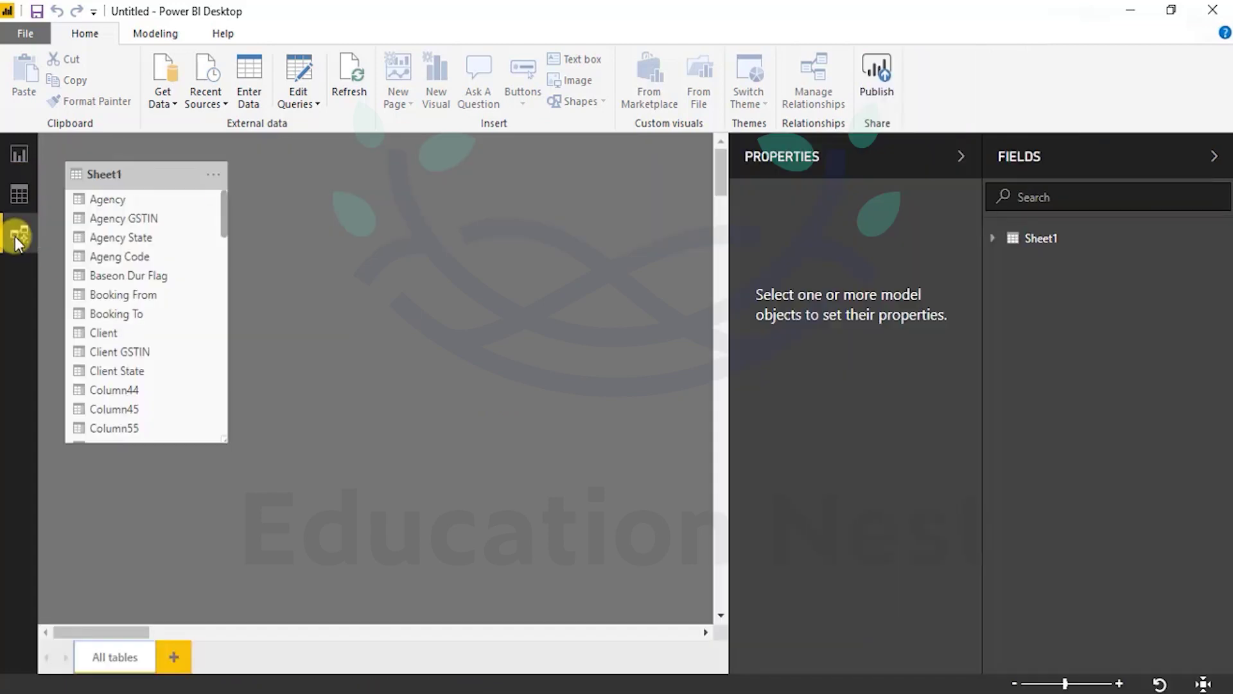
pyautogui.click(23, 183)
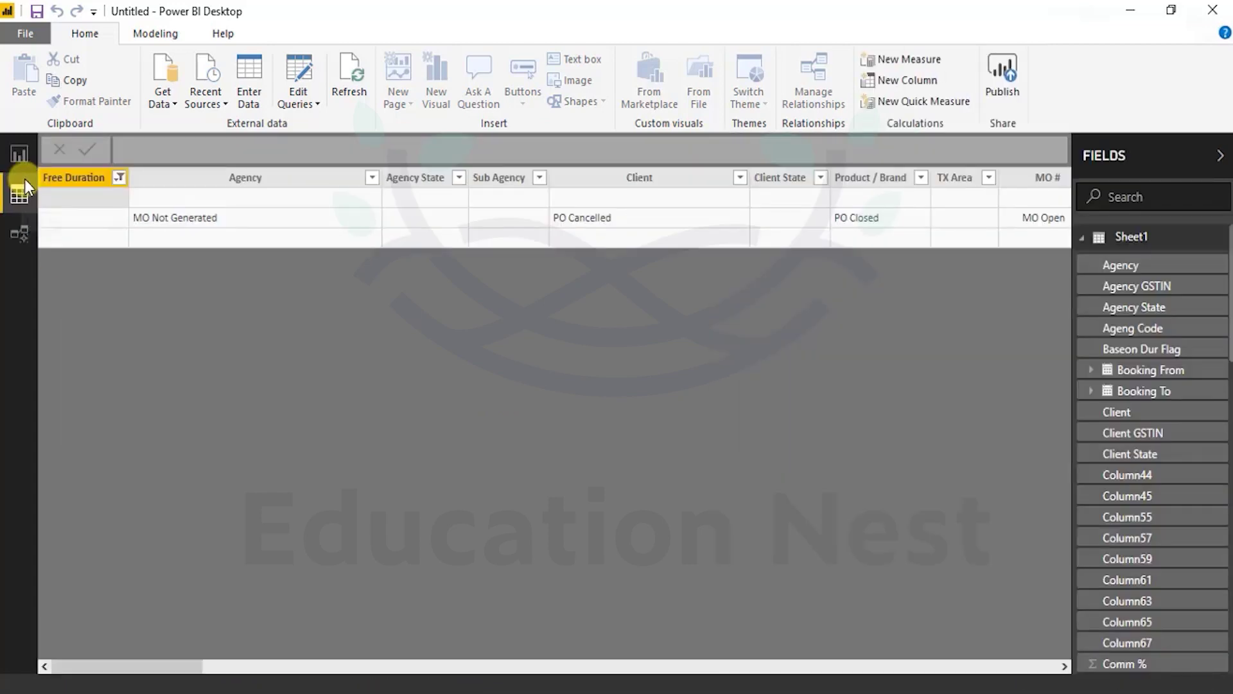
pyautogui.click(119, 177)
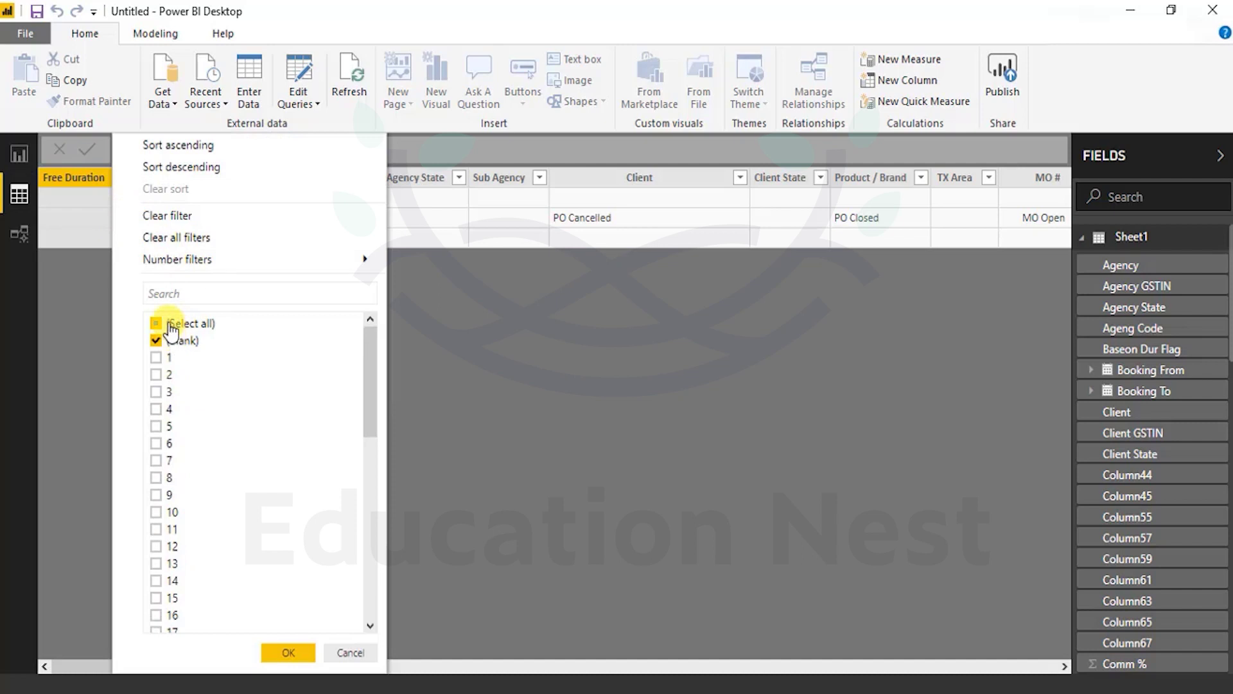
pyautogui.click(189, 216)
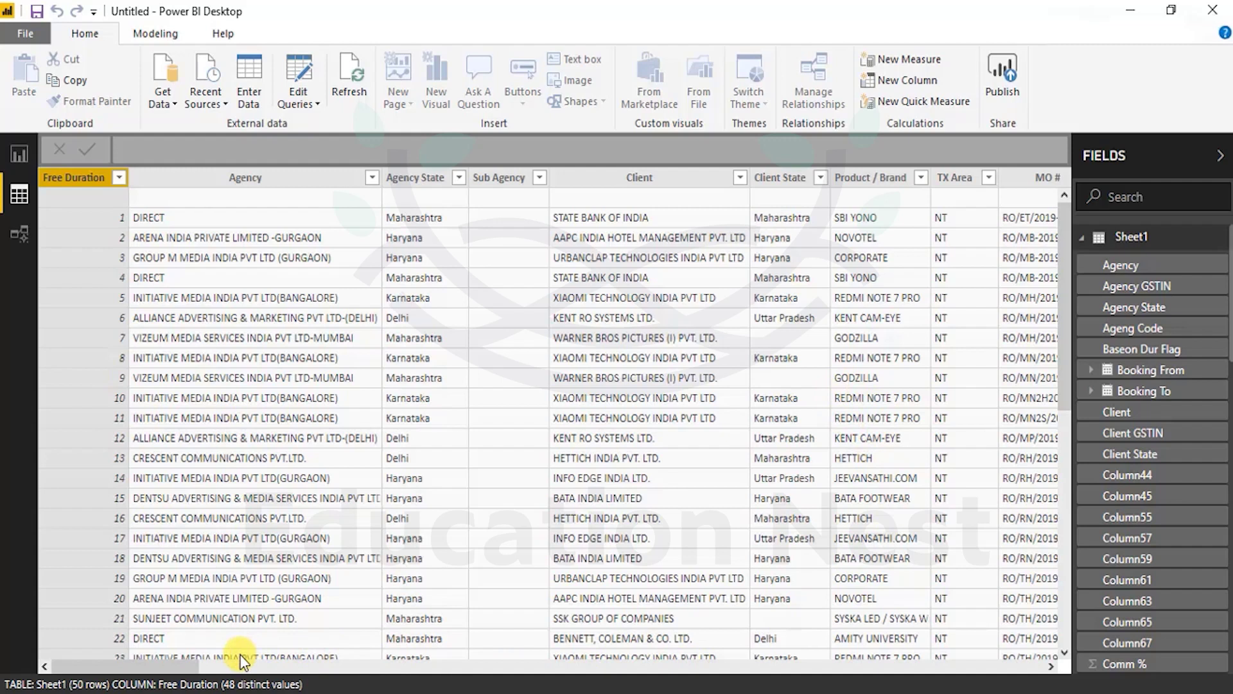
# Insert a new visual on Page 1 of the report and change it to a line and stacked column chart
pyautogui.click(18, 235)
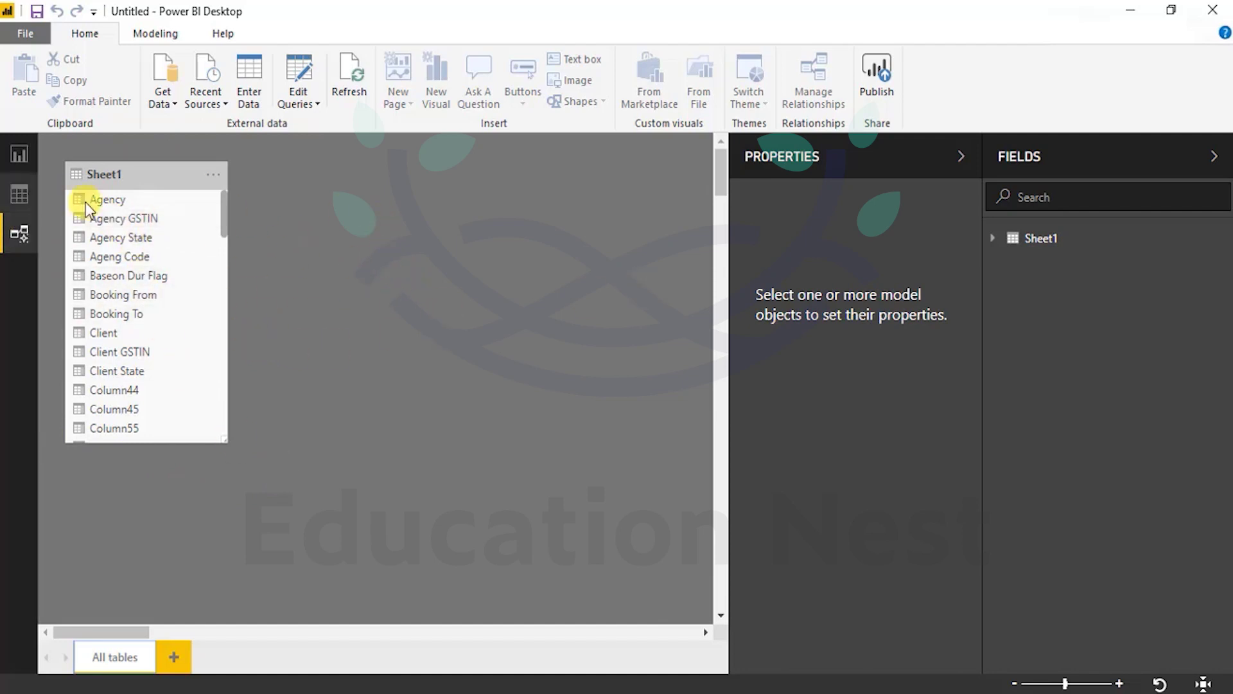
pyautogui.click(21, 203)
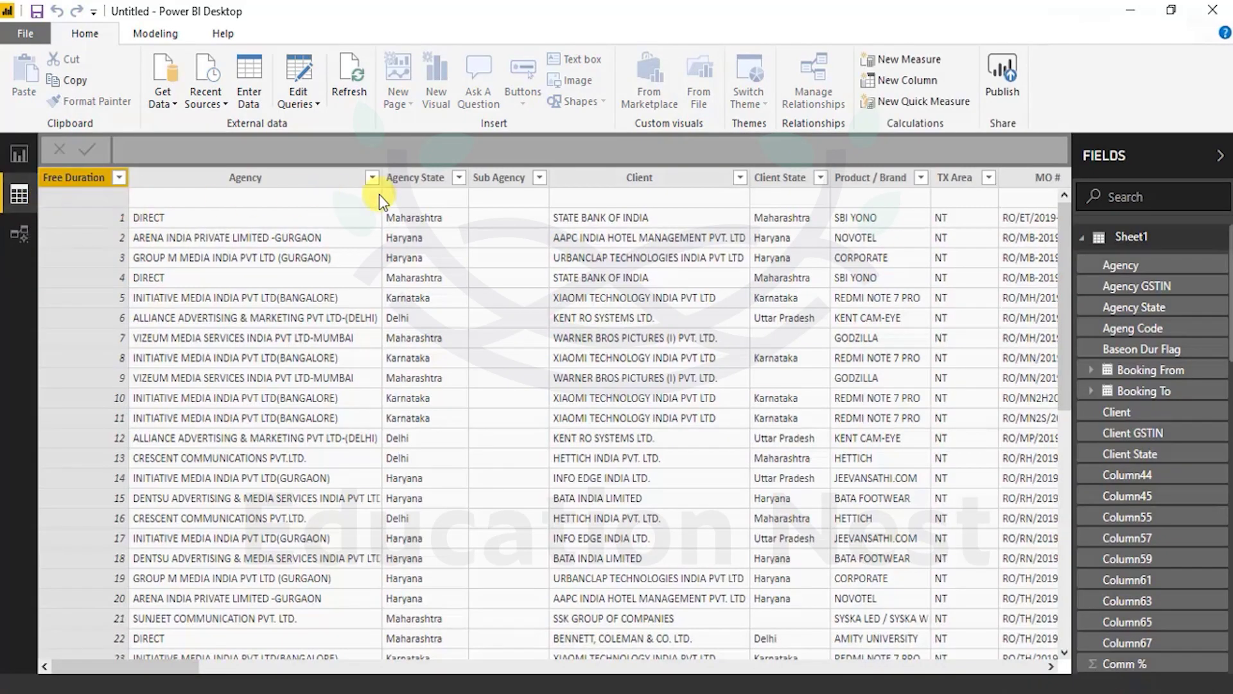
pyautogui.click(22, 155)
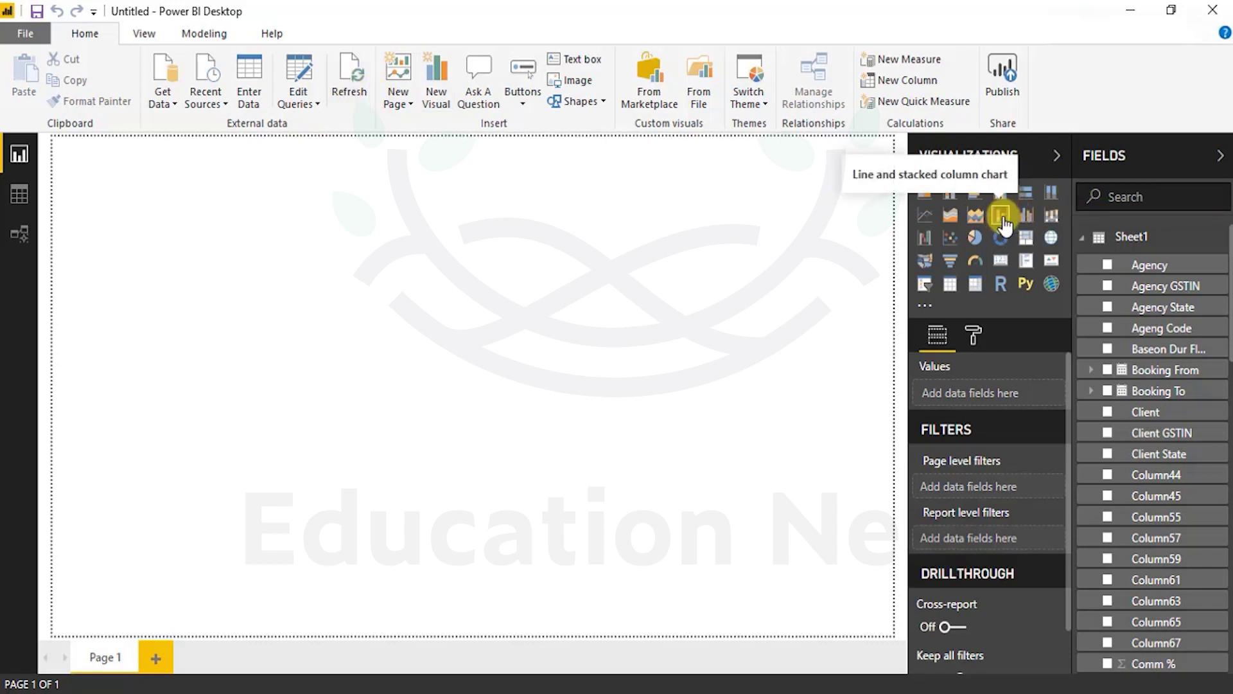
pyautogui.click(438, 108)
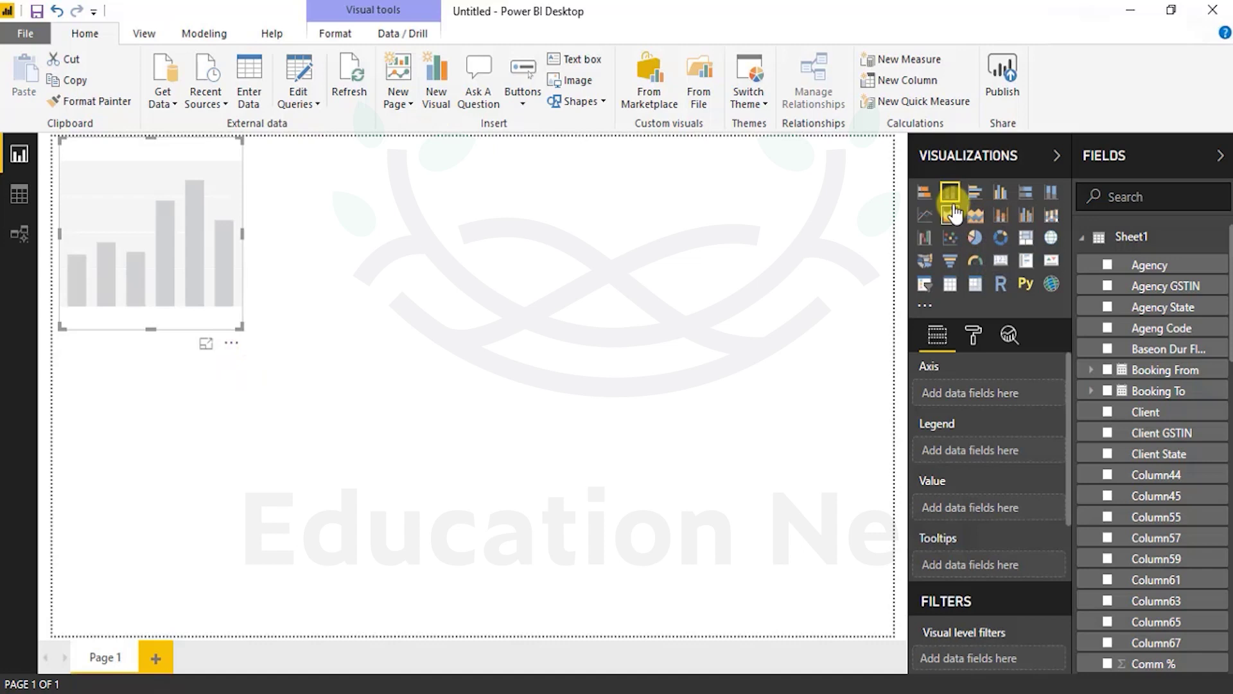
pyautogui.click(1000, 221)
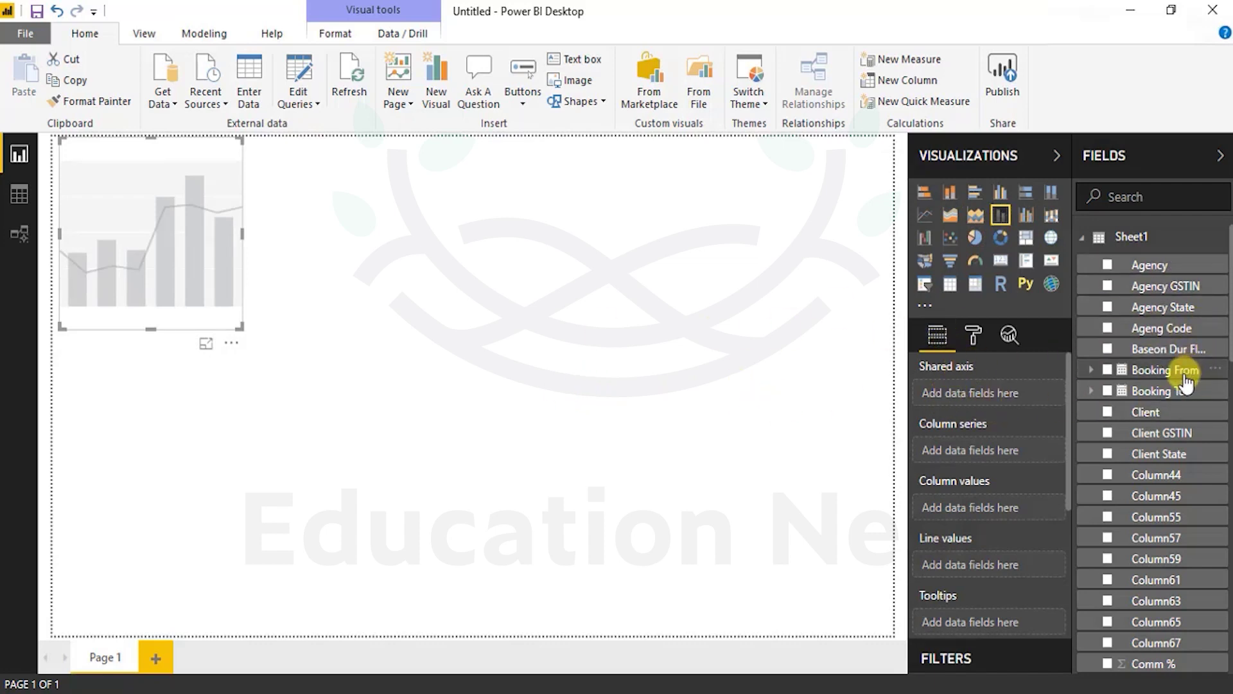
# Assign the Booking From field to the chart's column series and Total Gross to its column values
pyautogui.moveTo(1184, 381); pyautogui.dragTo(1027, 460)
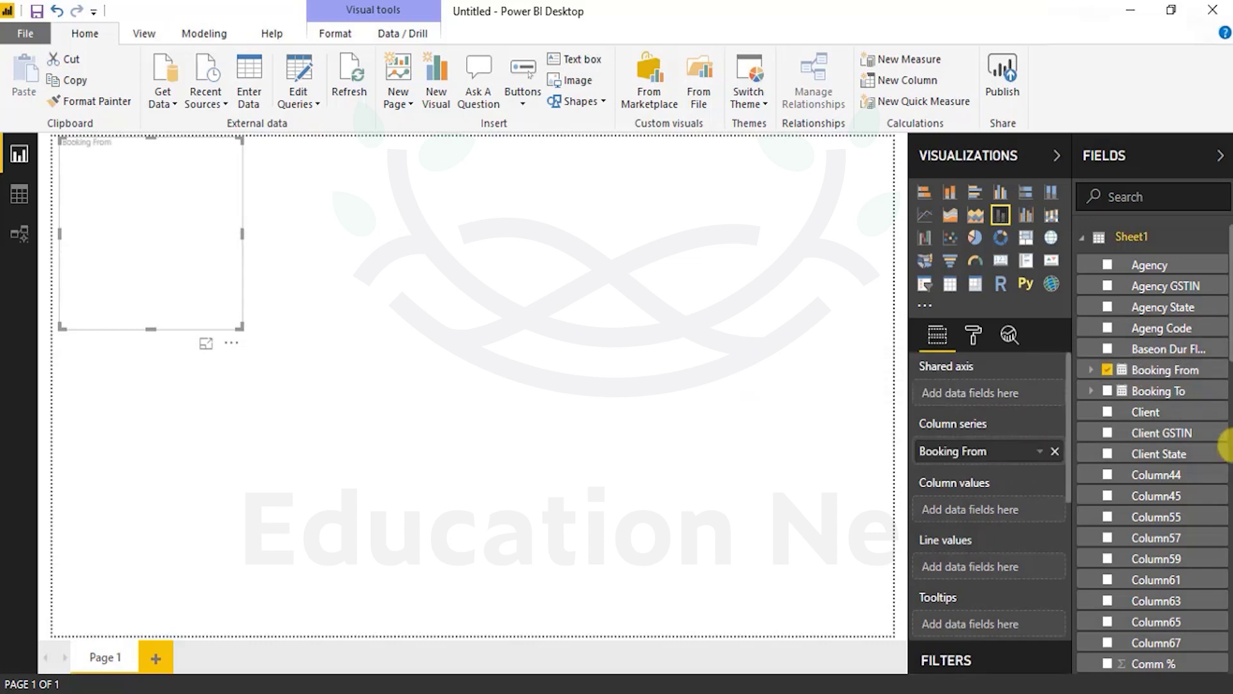
pyautogui.scroll(-5, 1188, 482)
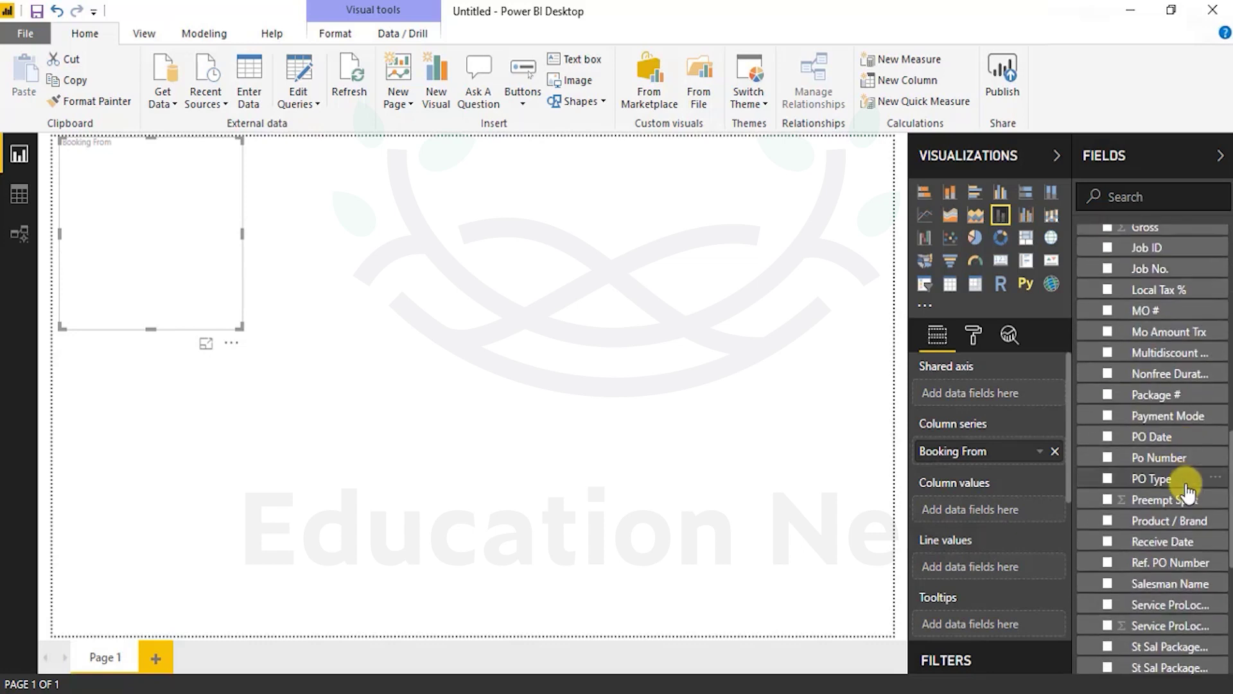
pyautogui.scroll(-3, 1187, 491)
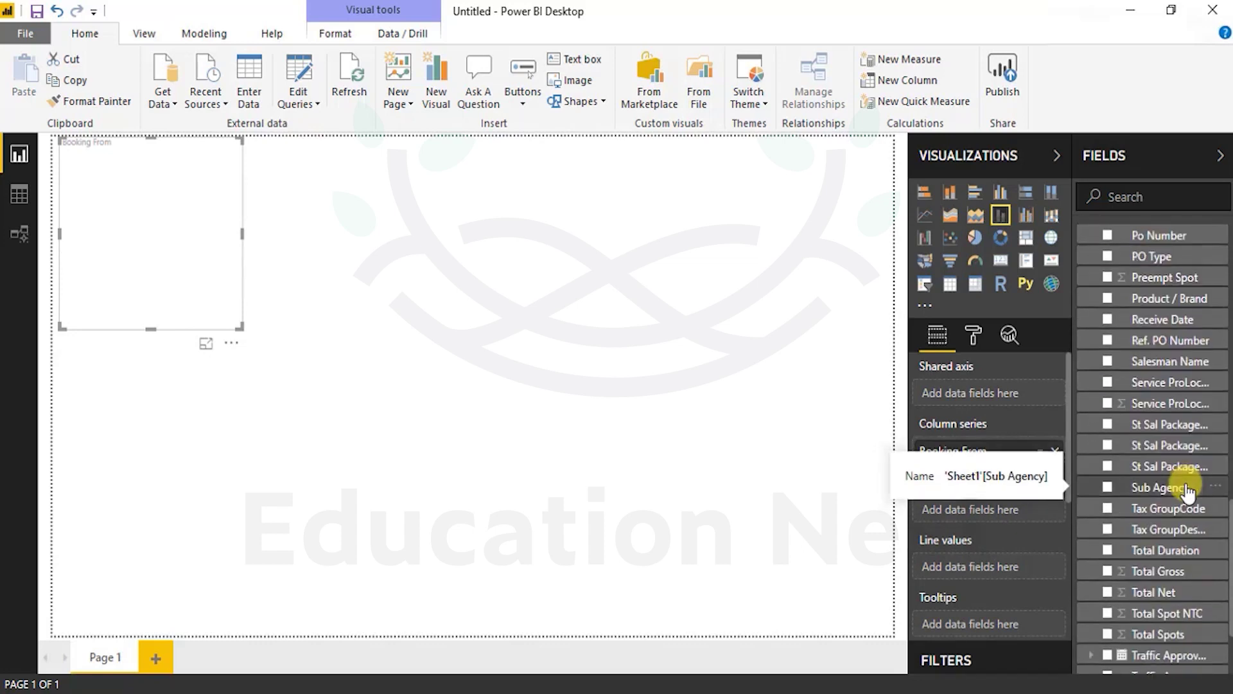
pyautogui.moveTo(1176, 570); pyautogui.dragTo(1050, 540)
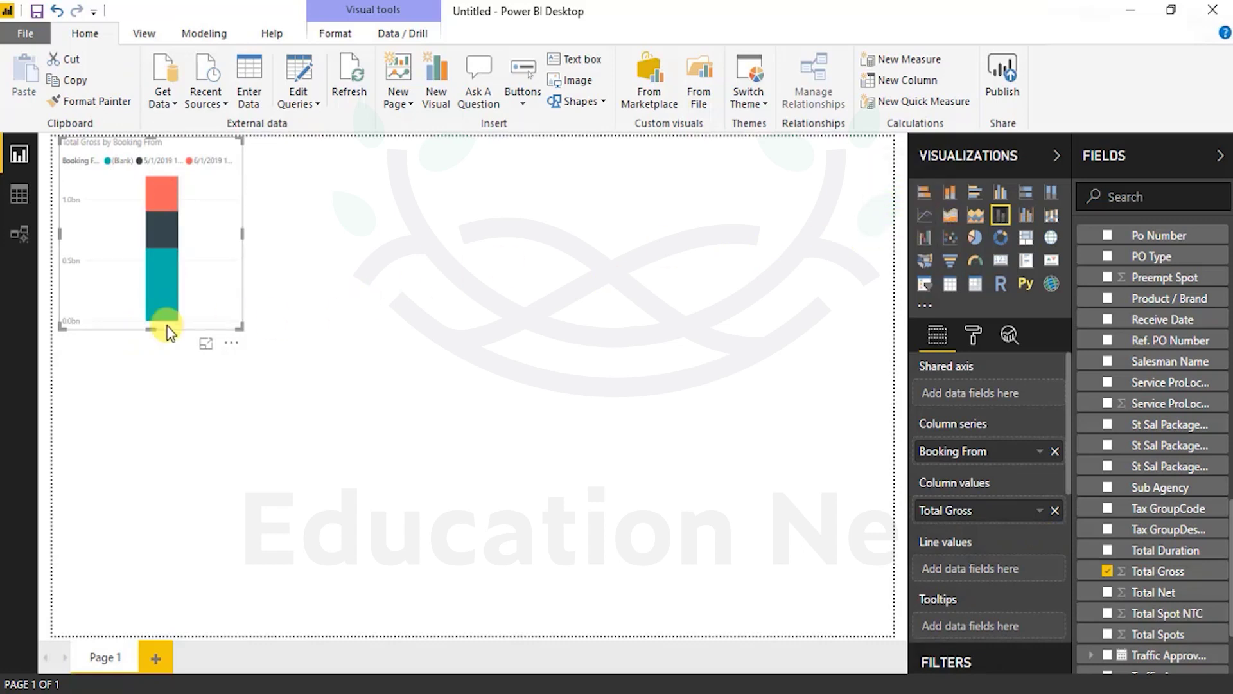
# Enlarge the chart to cover most of the report page and inspect the Total Gross of its column segments
pyautogui.moveTo(241, 323); pyautogui.dragTo(738, 592)
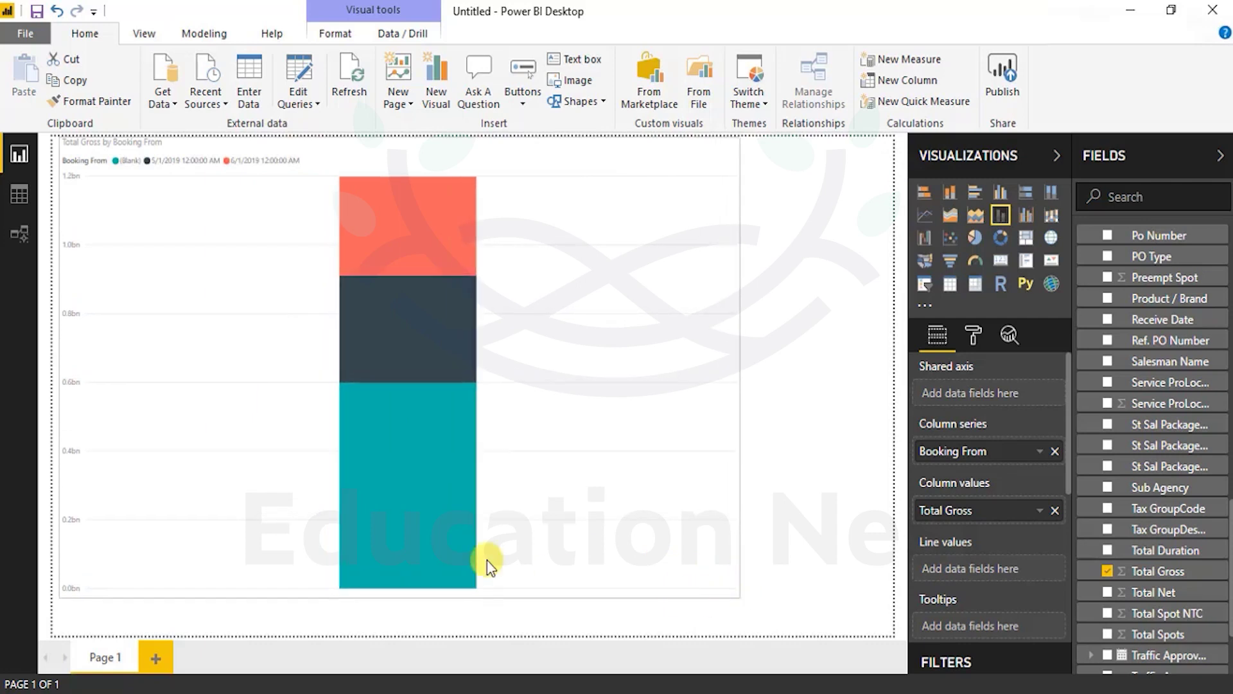
pyautogui.moveTo(429, 525)
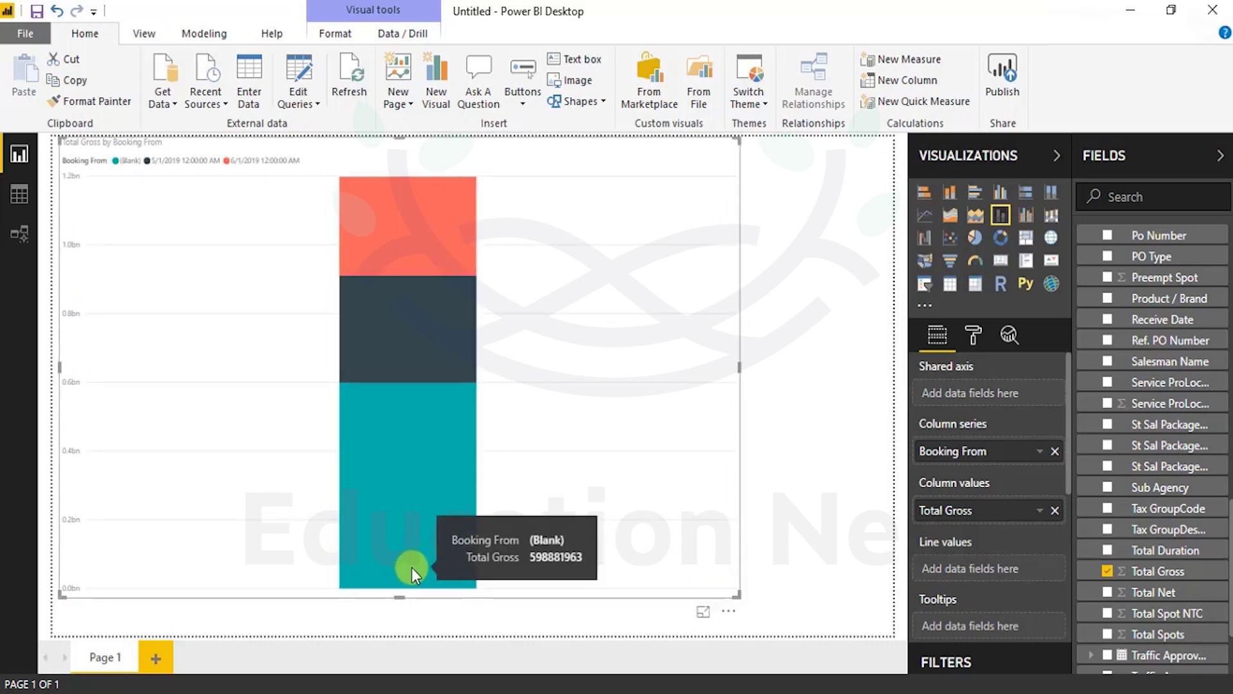
pyautogui.moveTo(414, 248)
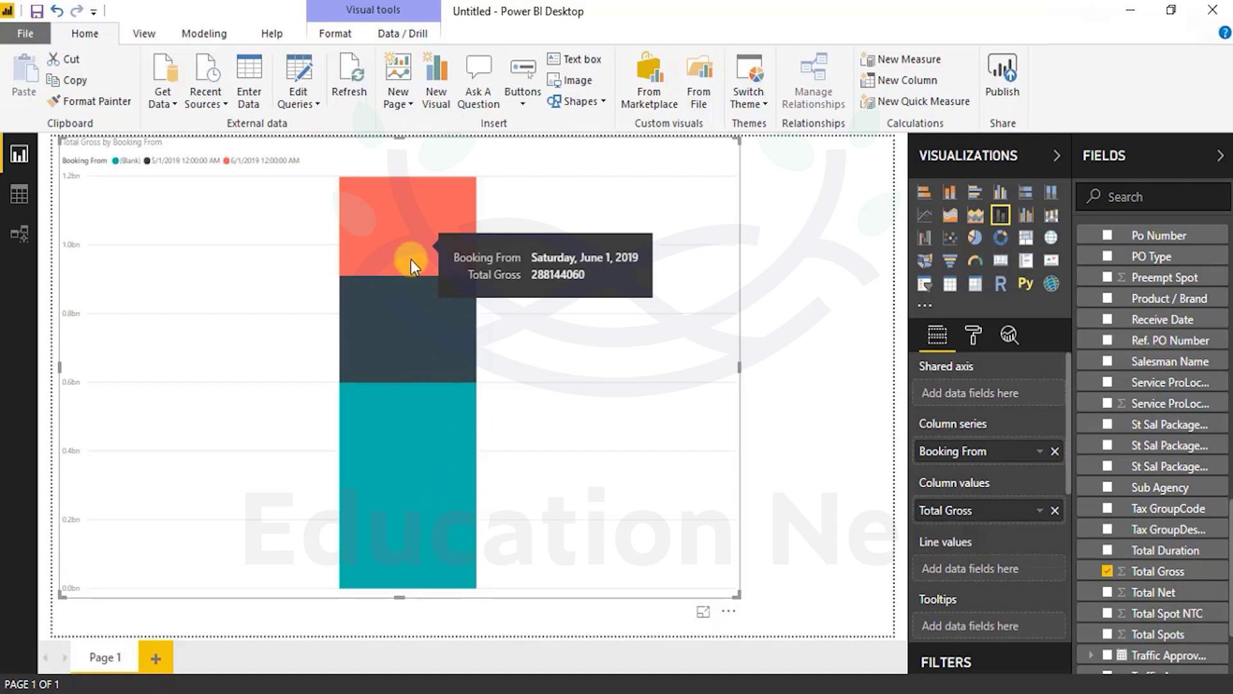
pyautogui.moveTo(406, 495)
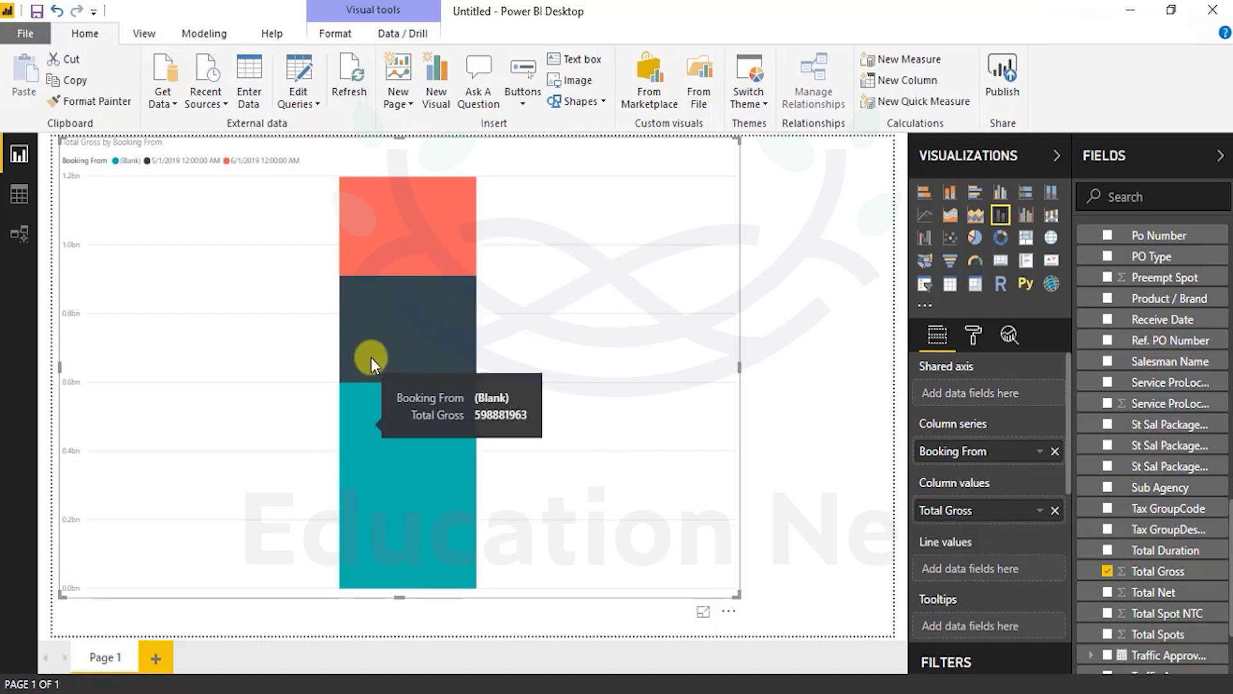
# Change the visual to a line chart with Booking From as its legend and Total Gross as its values
pyautogui.moveTo(368, 306)
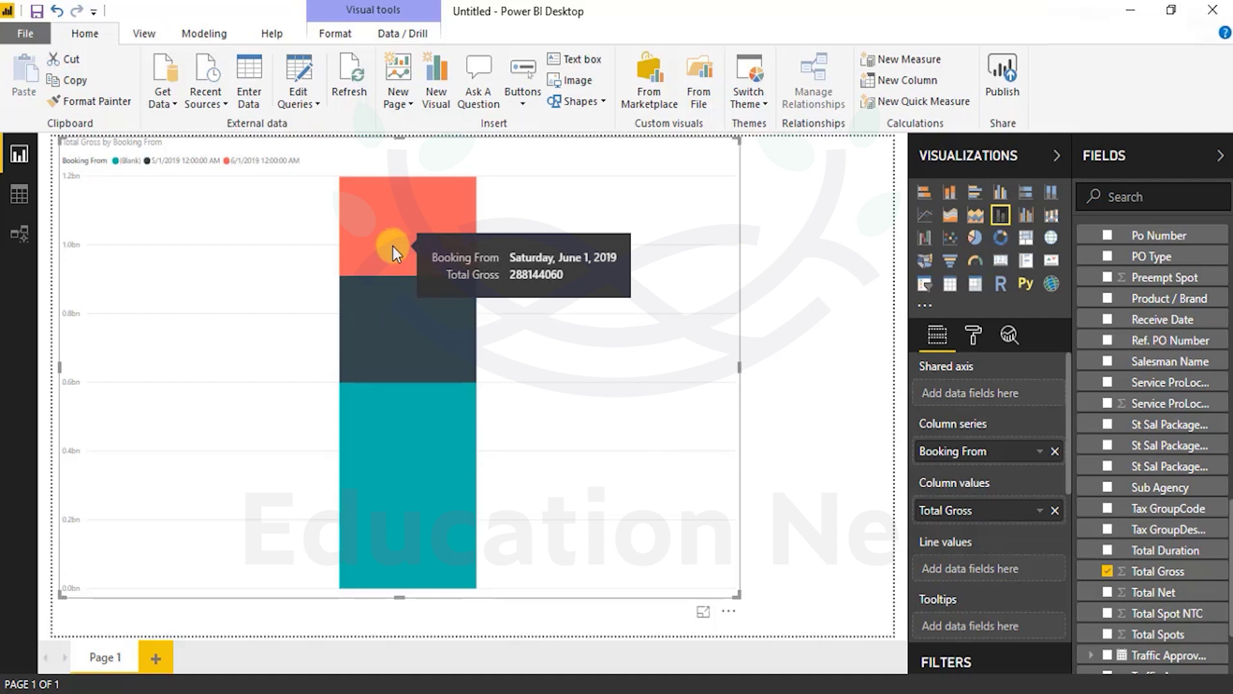
pyautogui.moveTo(392, 338)
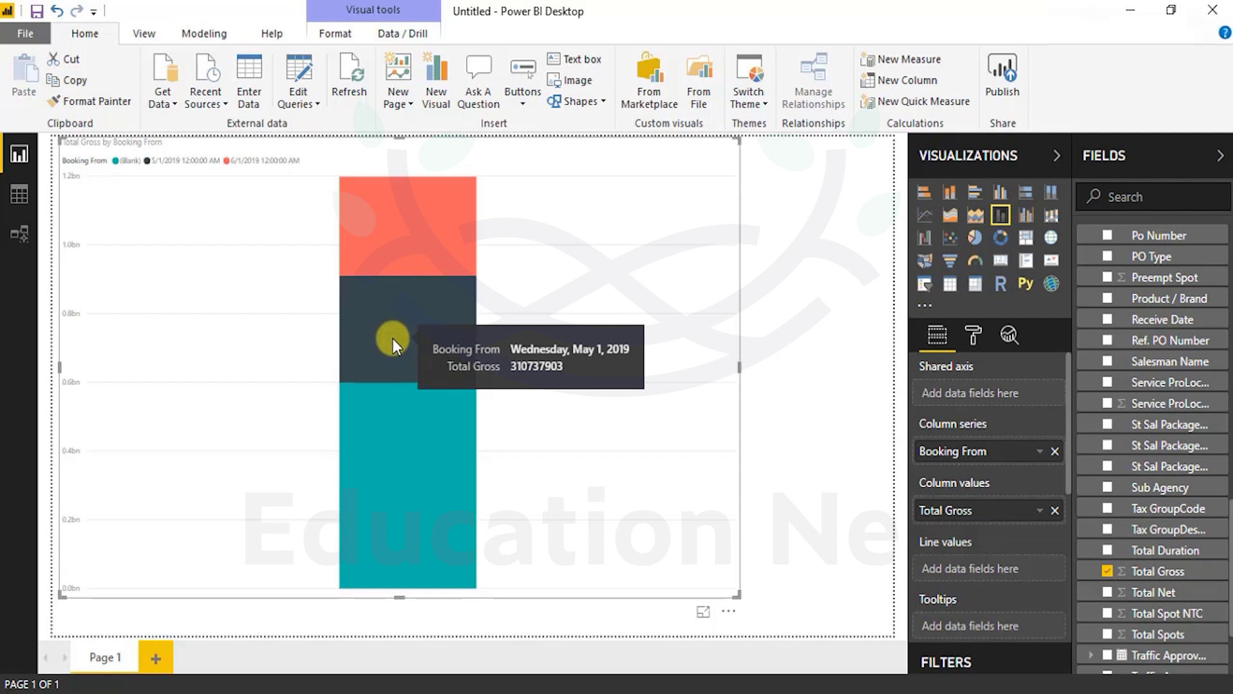
pyautogui.moveTo(375, 441)
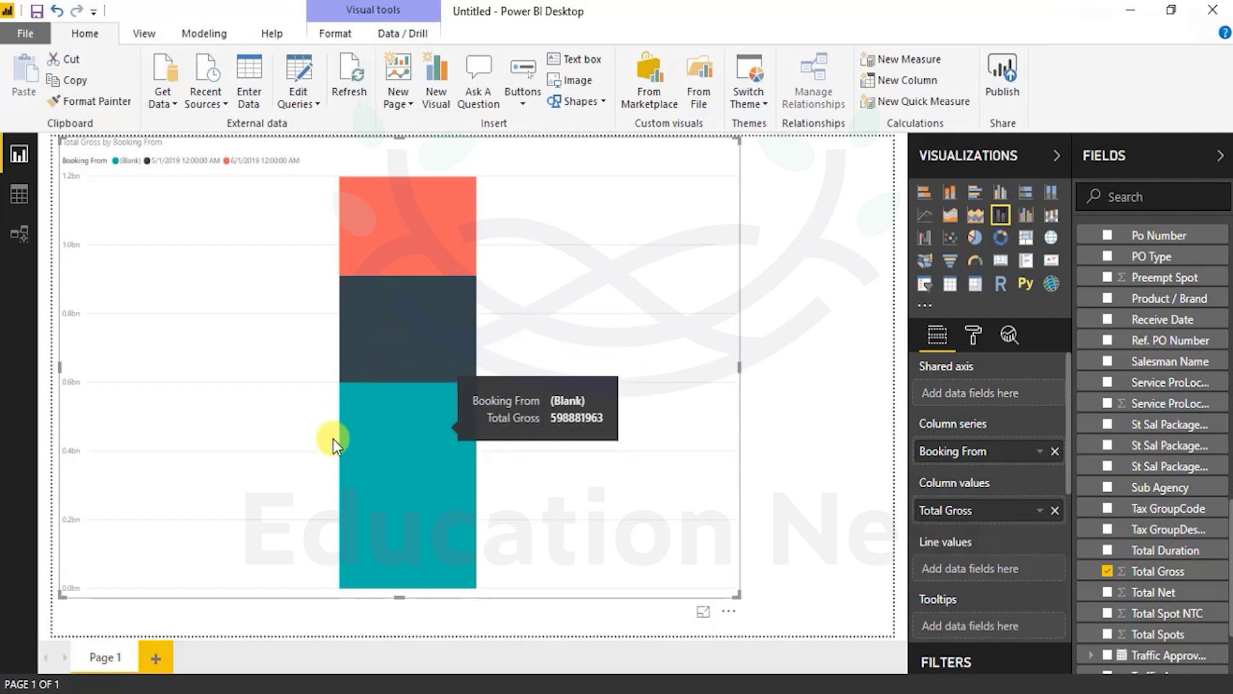
pyautogui.click(924, 216)
pyautogui.moveTo(980, 450); pyautogui.dragTo(982, 393)
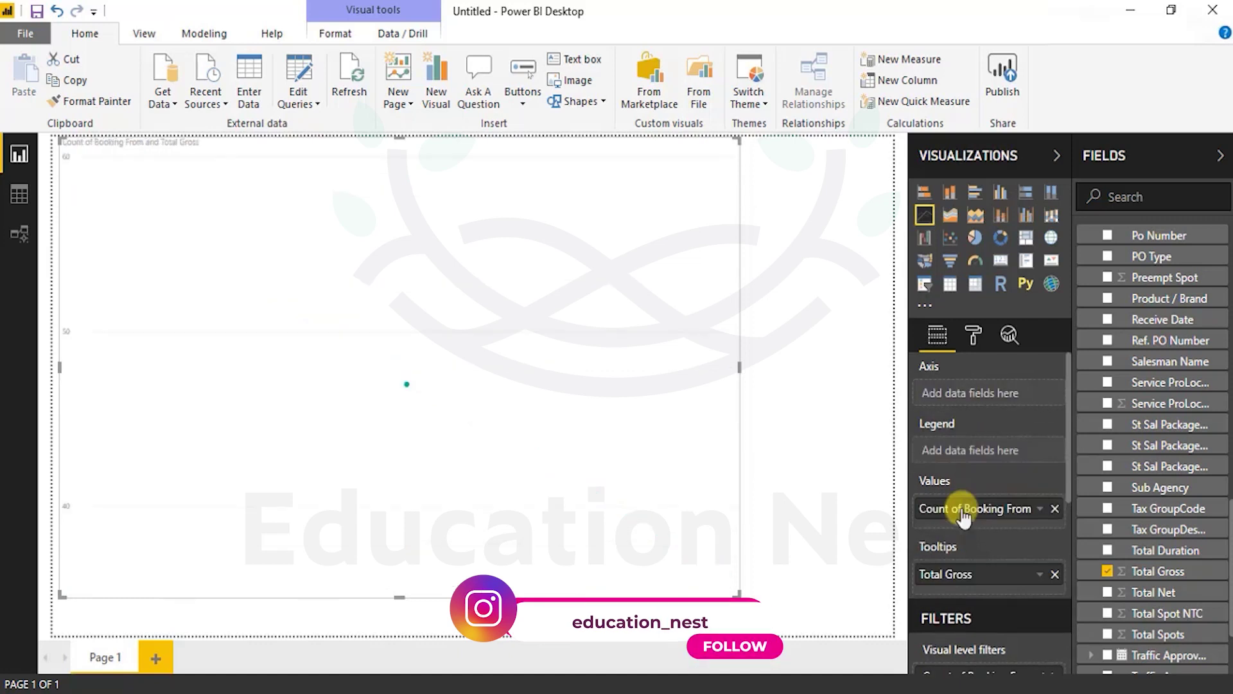
pyautogui.moveTo(962, 511); pyautogui.dragTo(968, 452)
pyautogui.moveTo(969, 567); pyautogui.dragTo(980, 507)
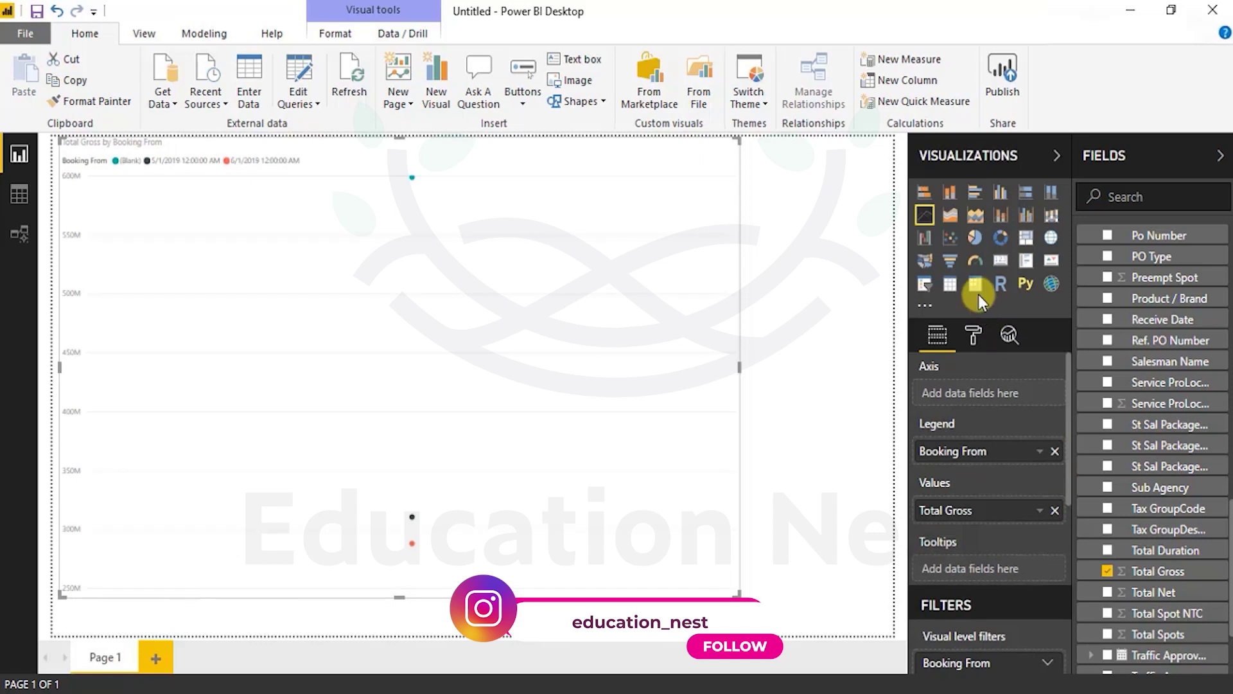
# Turn the line chart into a pie chart and inspect the Total Gross share of each Booking From slice
pyautogui.click(975, 239)
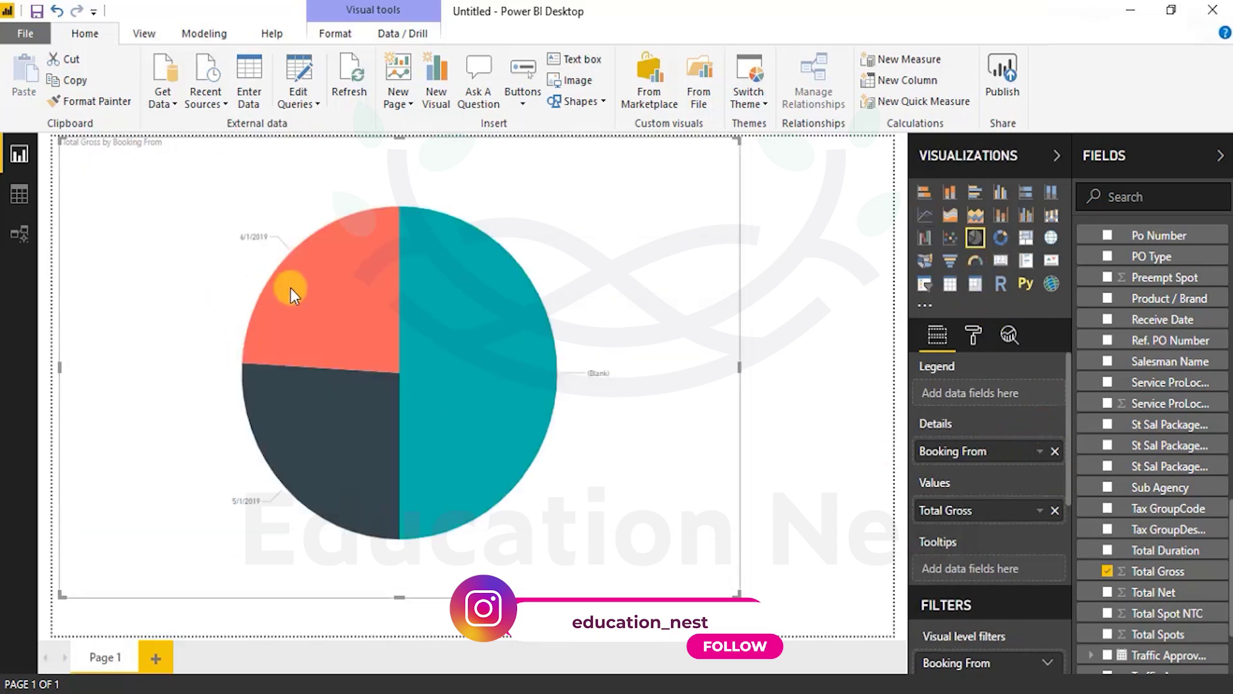
pyautogui.moveTo(313, 305)
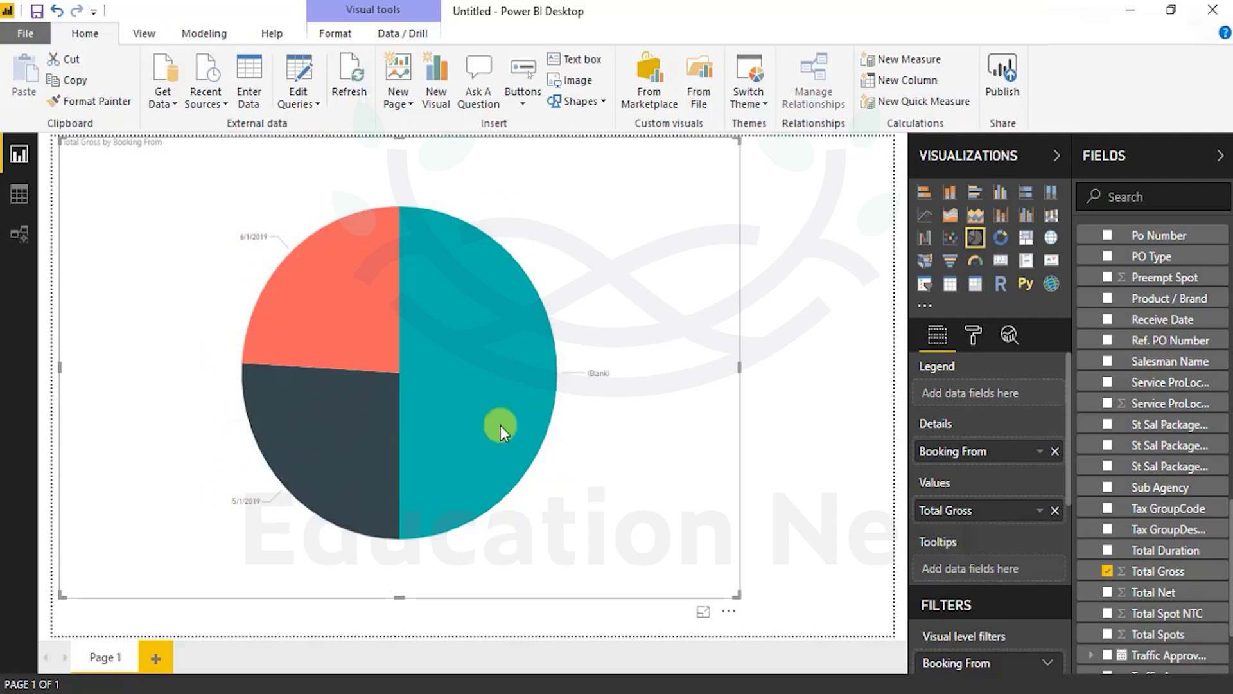
pyautogui.moveTo(291, 272)
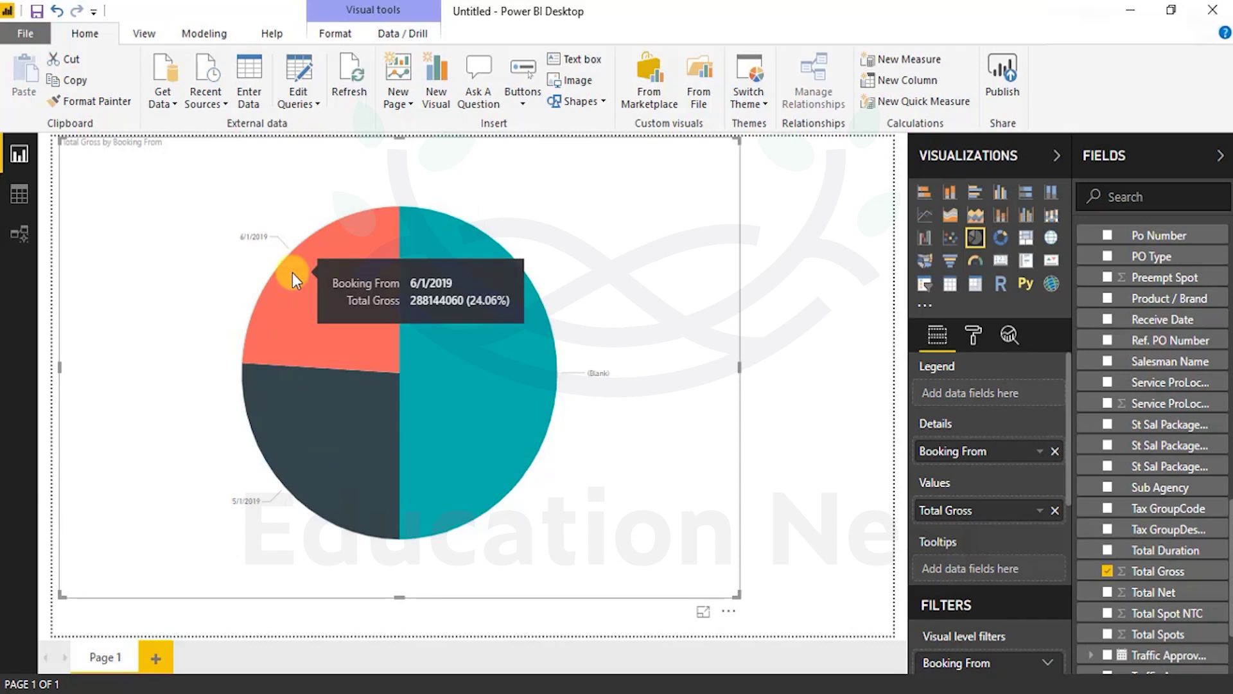
pyautogui.moveTo(321, 457)
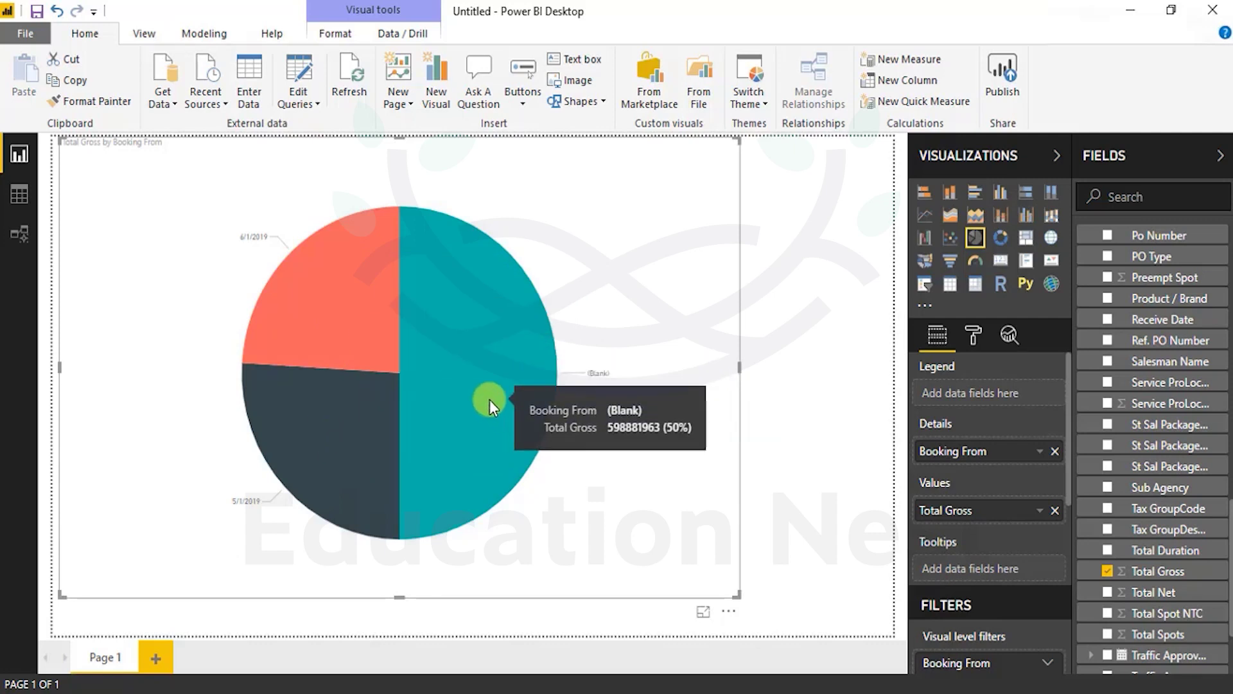
# Check the Booking From column's distinct filter values in the Sheet1 data without applying a filter, and return to the report
pyautogui.click(20, 243)
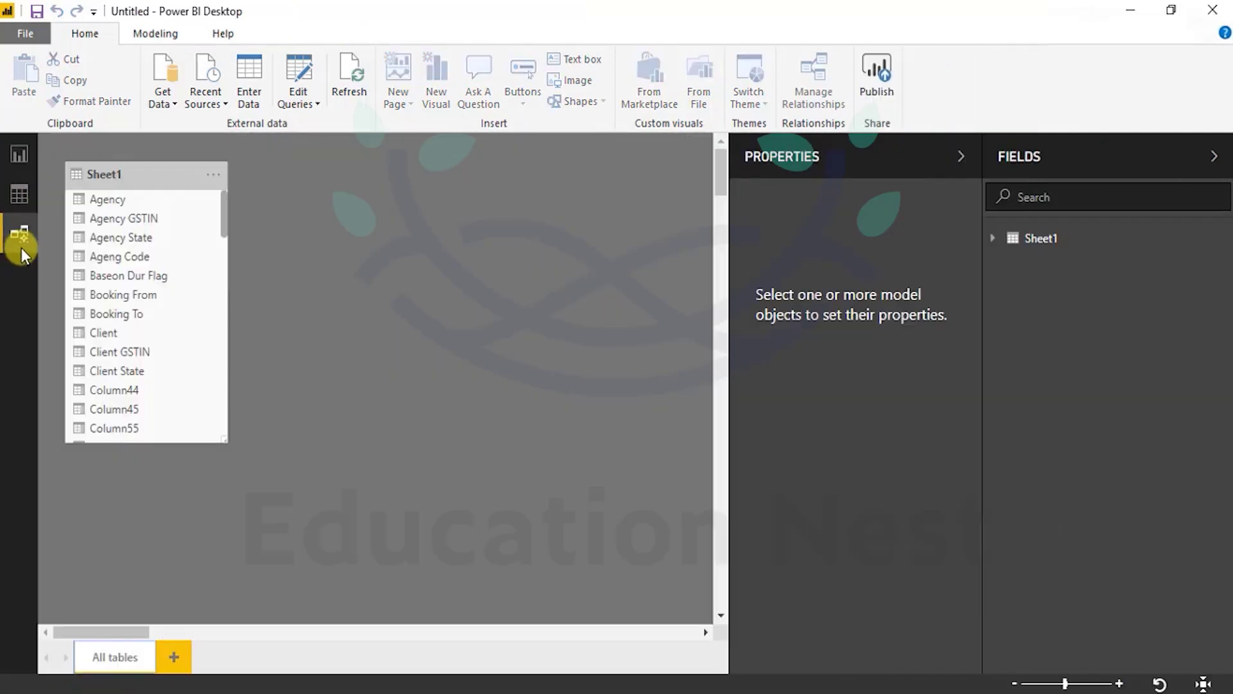
pyautogui.click(19, 194)
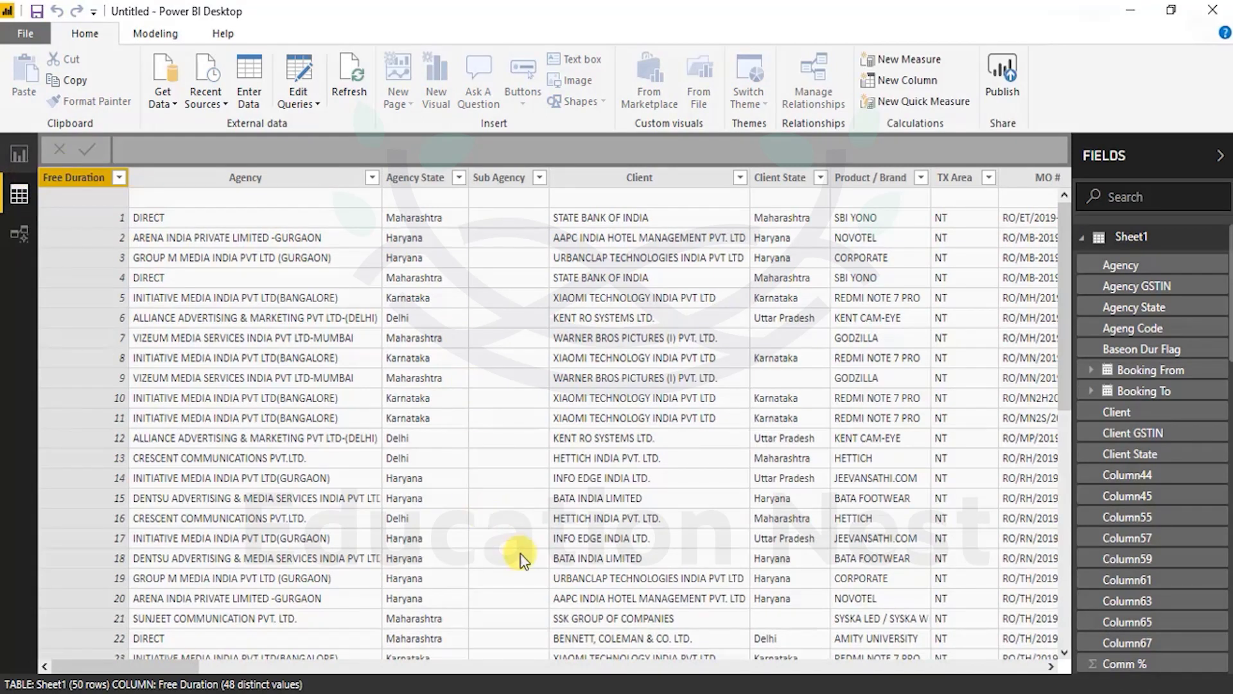
pyautogui.moveTo(179, 668); pyautogui.dragTo(297, 668)
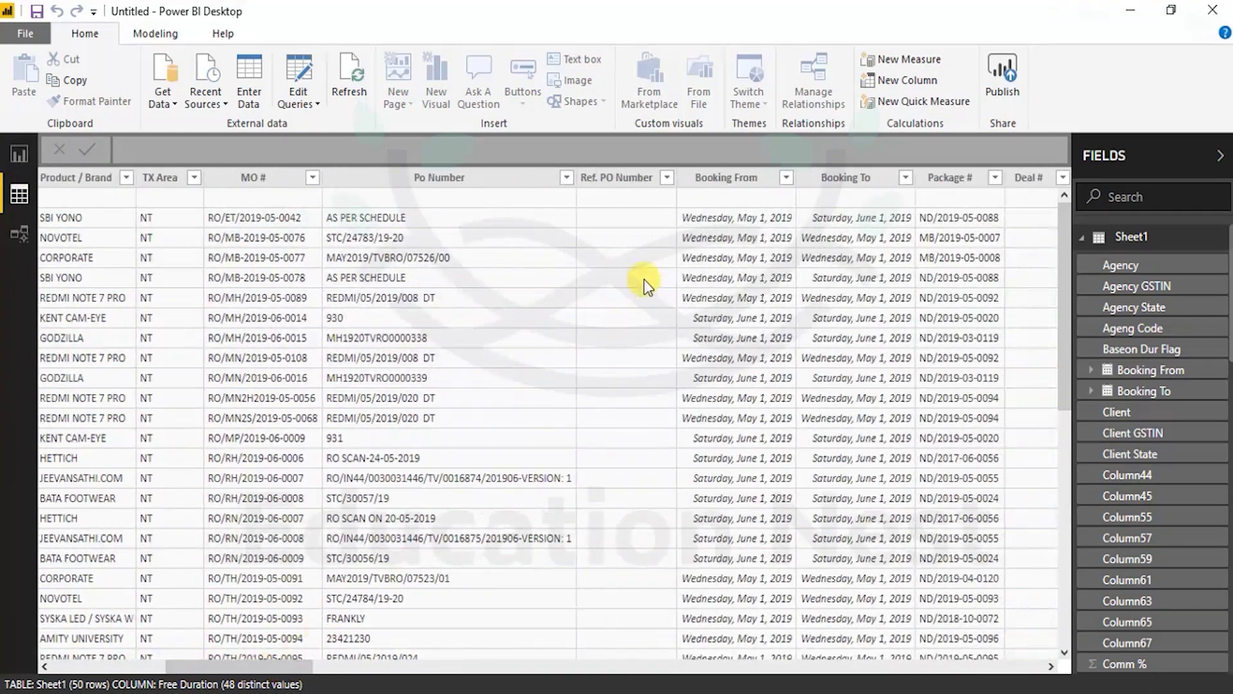
pyautogui.click(785, 181)
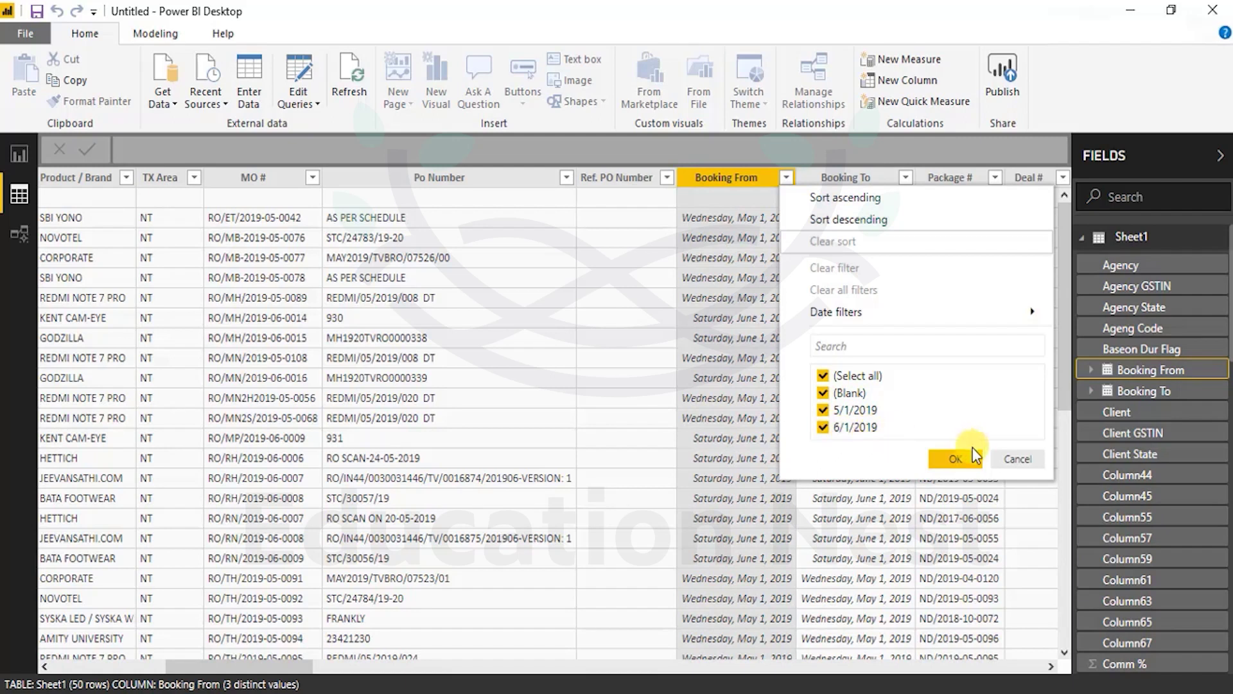
pyautogui.click(1018, 459)
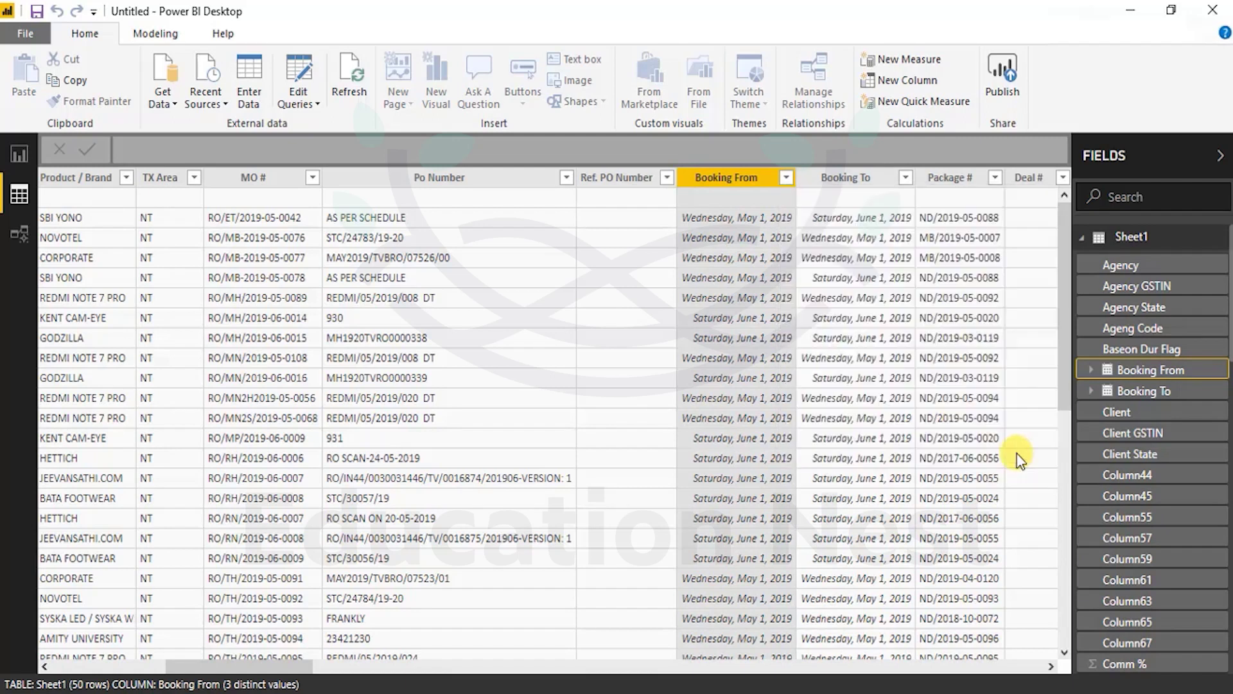
pyautogui.click(20, 152)
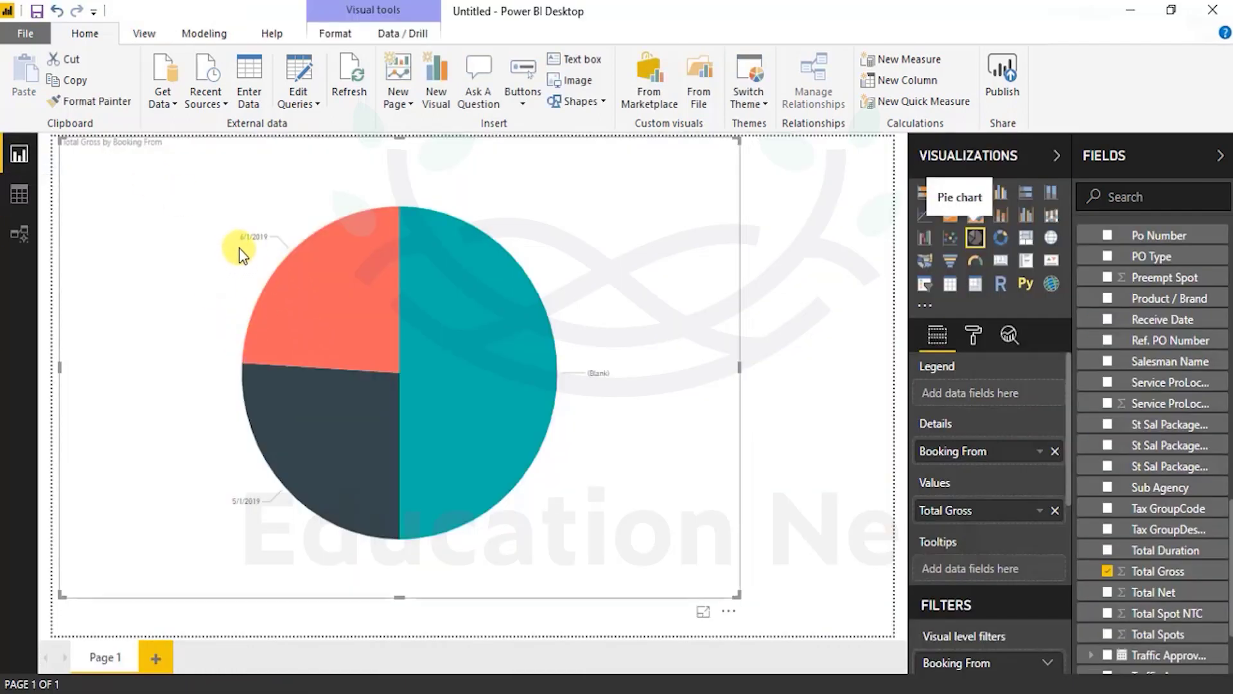
# Highlight the 6/1/2019 and 5/1/2019 pie slices in turn, finish on 6/1/2019 and inspect its Total Gross
pyautogui.click(306, 293)
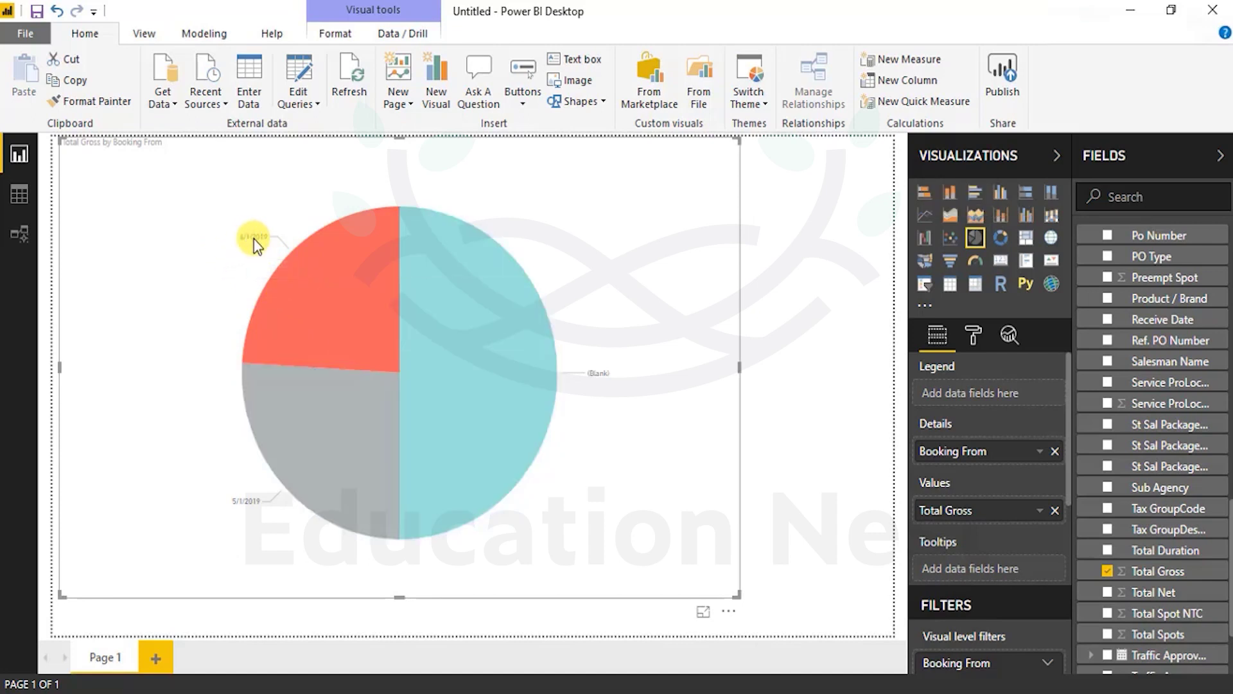
pyautogui.click(325, 414)
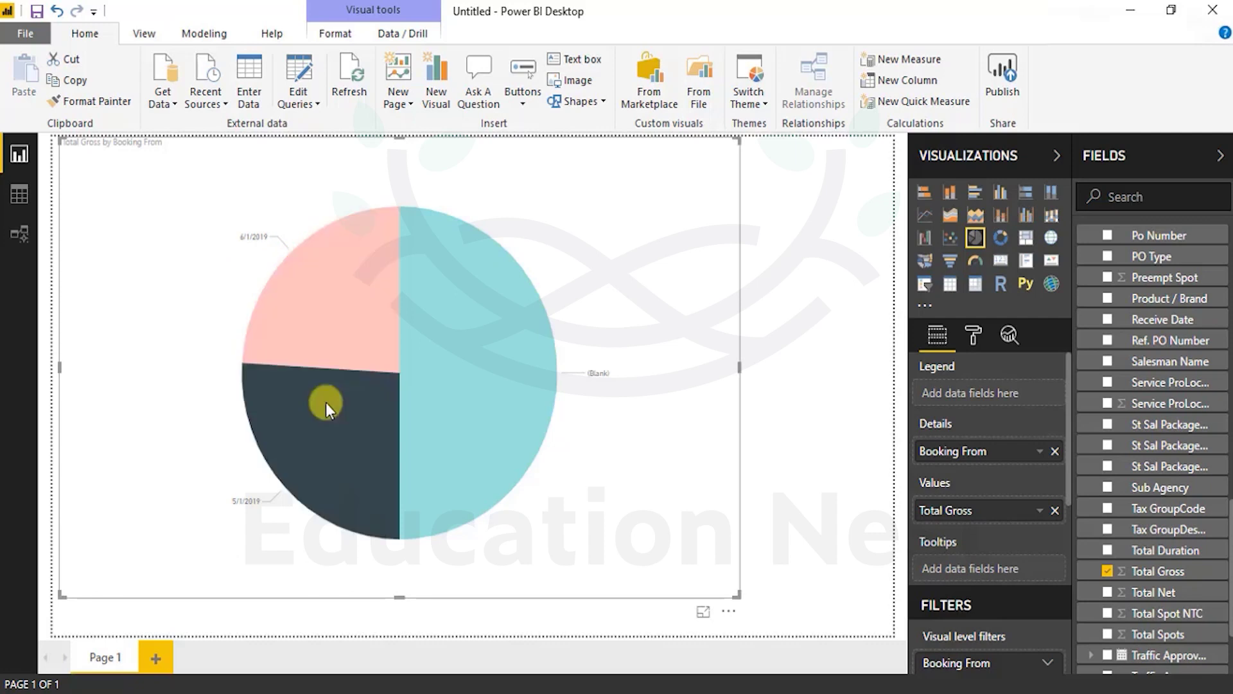
pyautogui.click(327, 284)
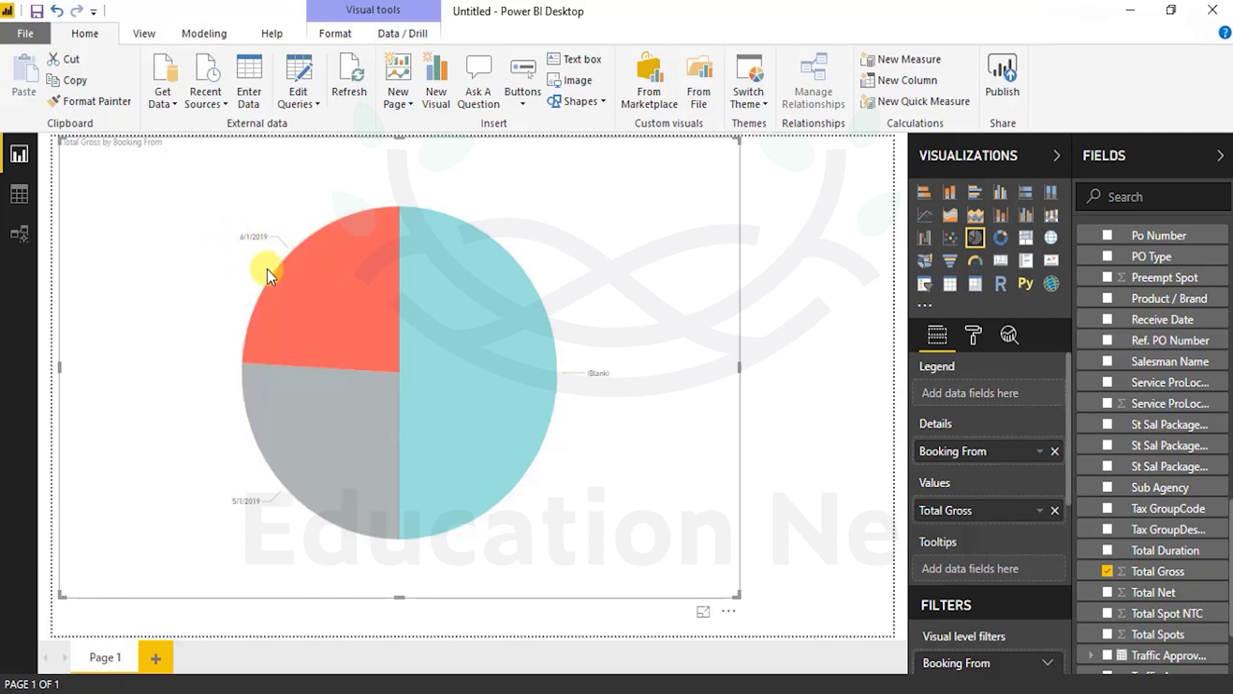
pyautogui.moveTo(336, 316)
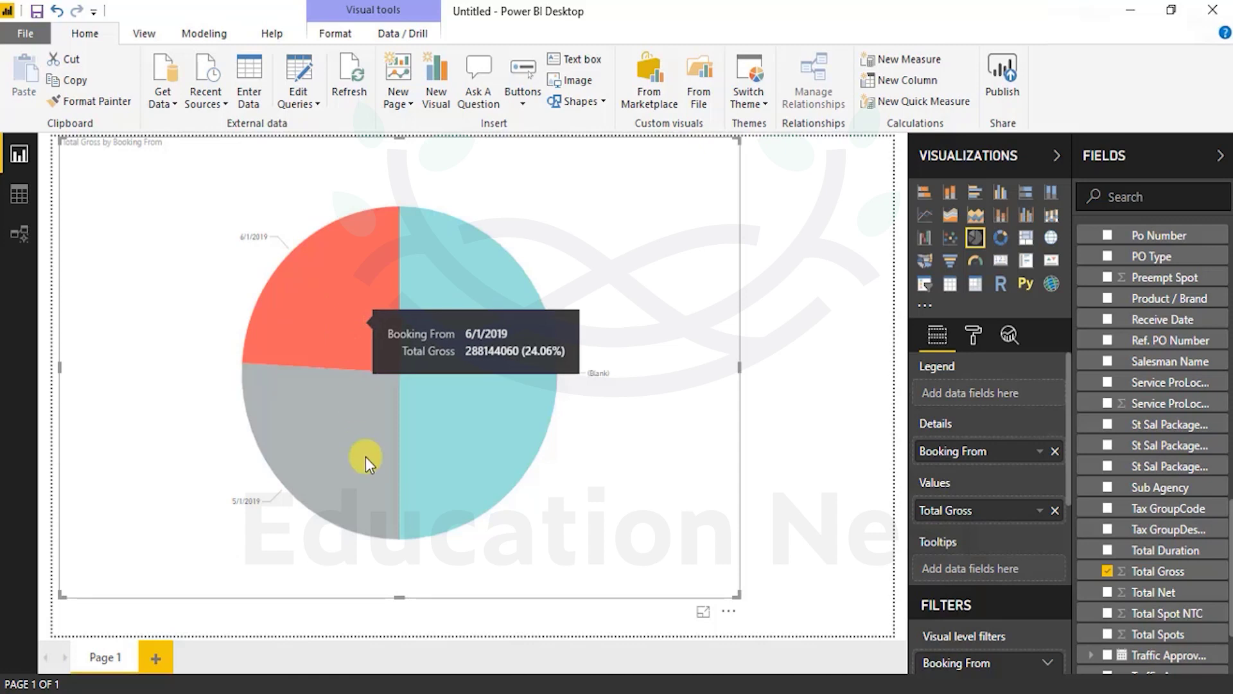
pyautogui.moveTo(365, 465)
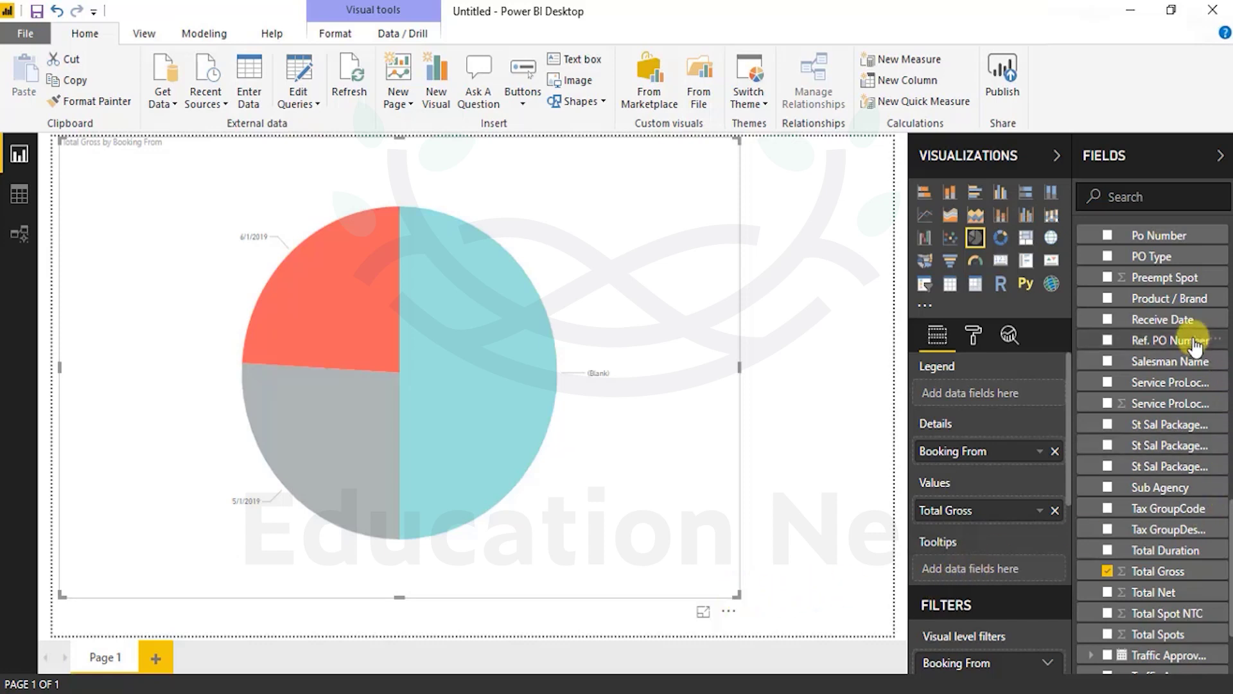
# Add the Currency field to the pie chart's tooltips and check the tooltip on each slice
pyautogui.moveTo(1164, 320); pyautogui.dragTo(1214, 310)
pyautogui.scroll(10, 1214, 309)
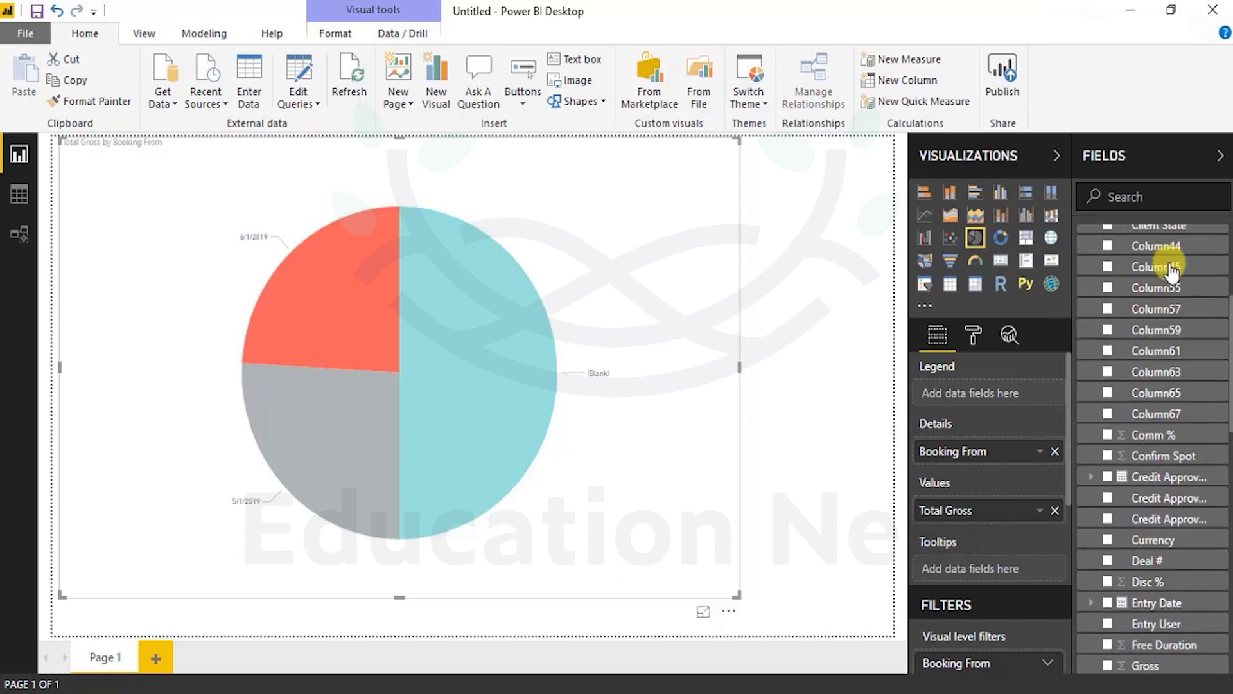
pyautogui.moveTo(1172, 553); pyautogui.dragTo(1056, 572)
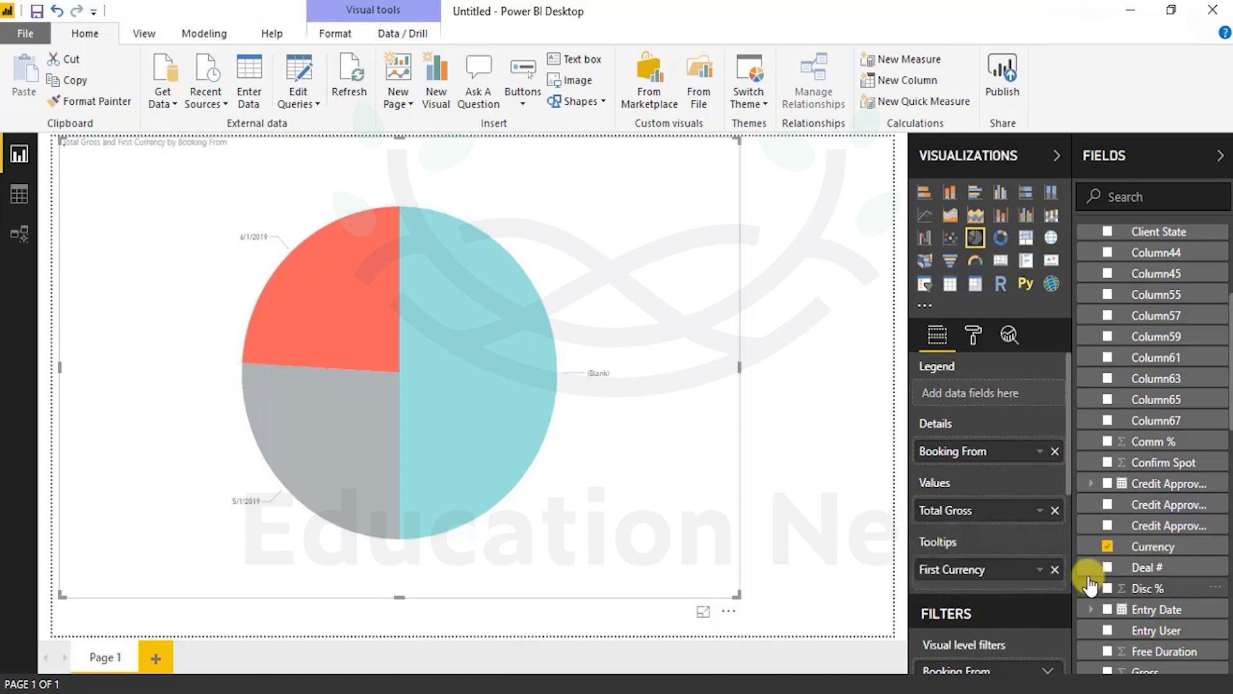
pyautogui.moveTo(329, 417)
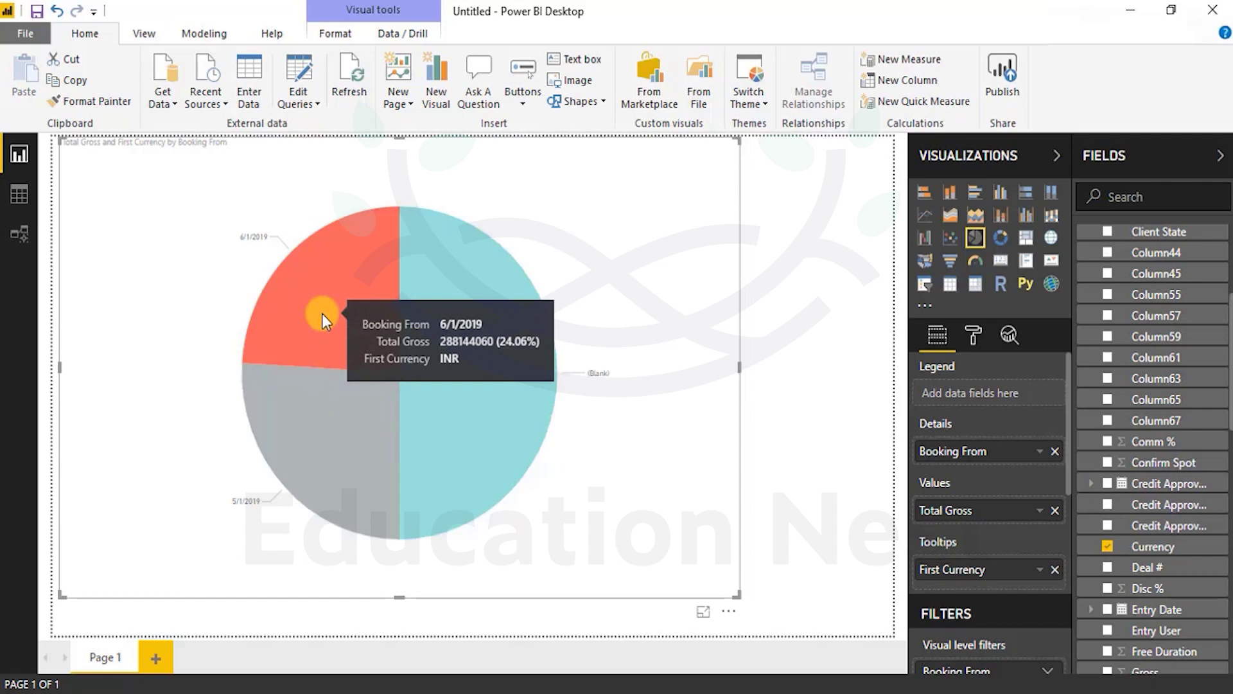
pyautogui.moveTo(449, 281)
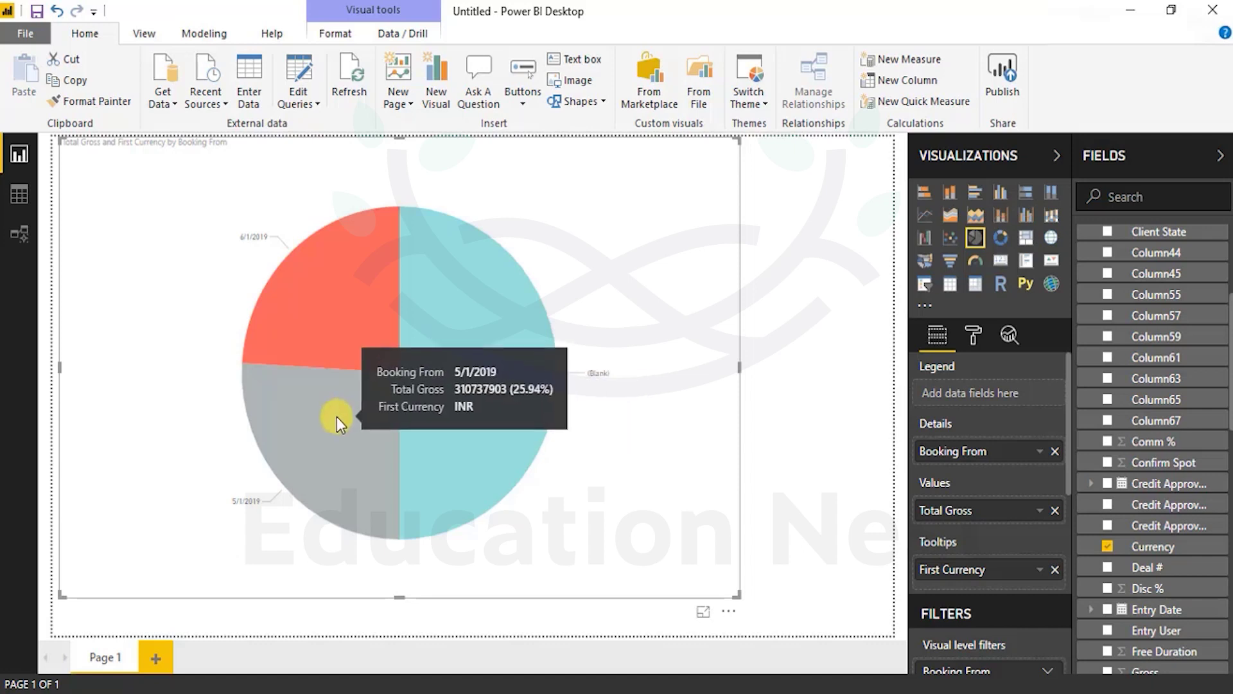
pyautogui.moveTo(467, 390)
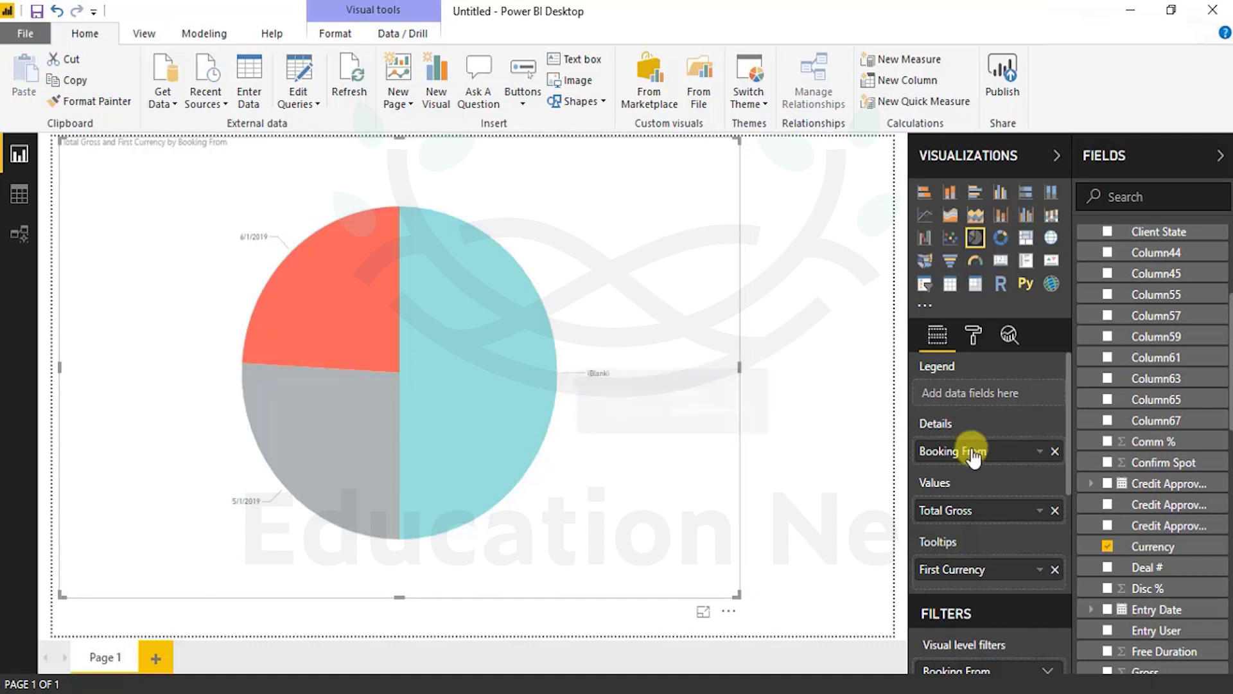
# Shrink the pie chart on the page and exclude (Blank) in its visual level Booking From filter, keeping both dates selected
pyautogui.scroll(4, 1095, 385)
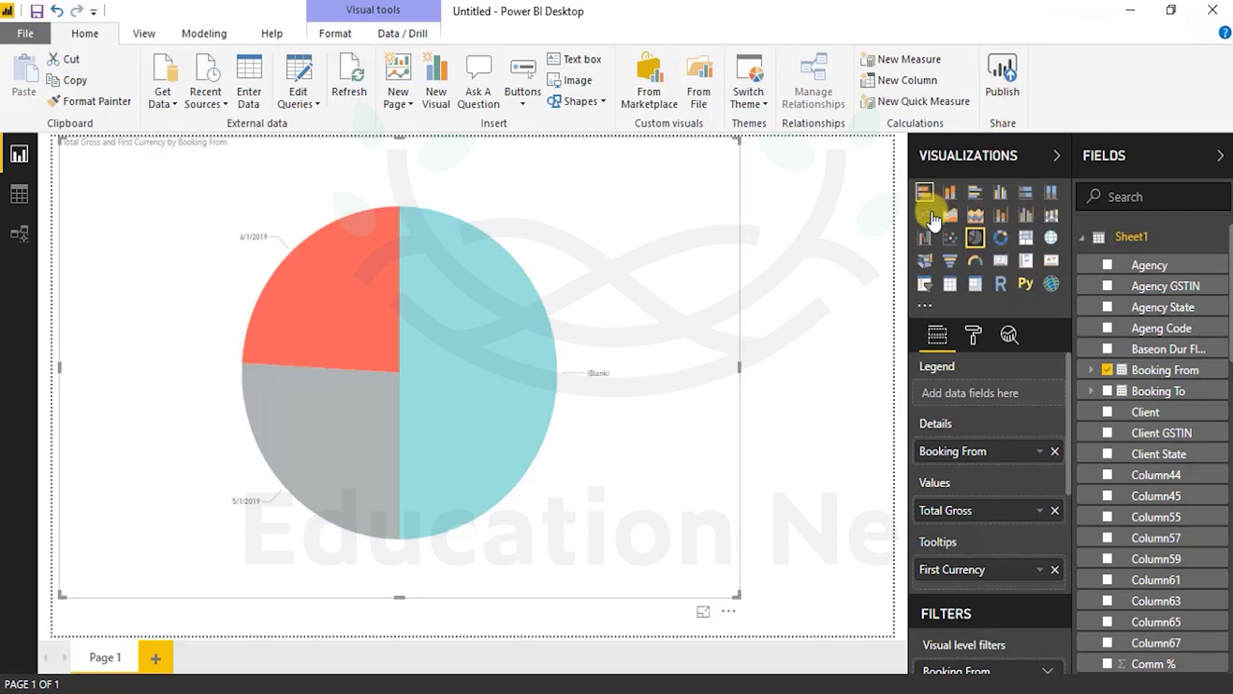
pyautogui.moveTo(737, 601); pyautogui.dragTo(641, 524)
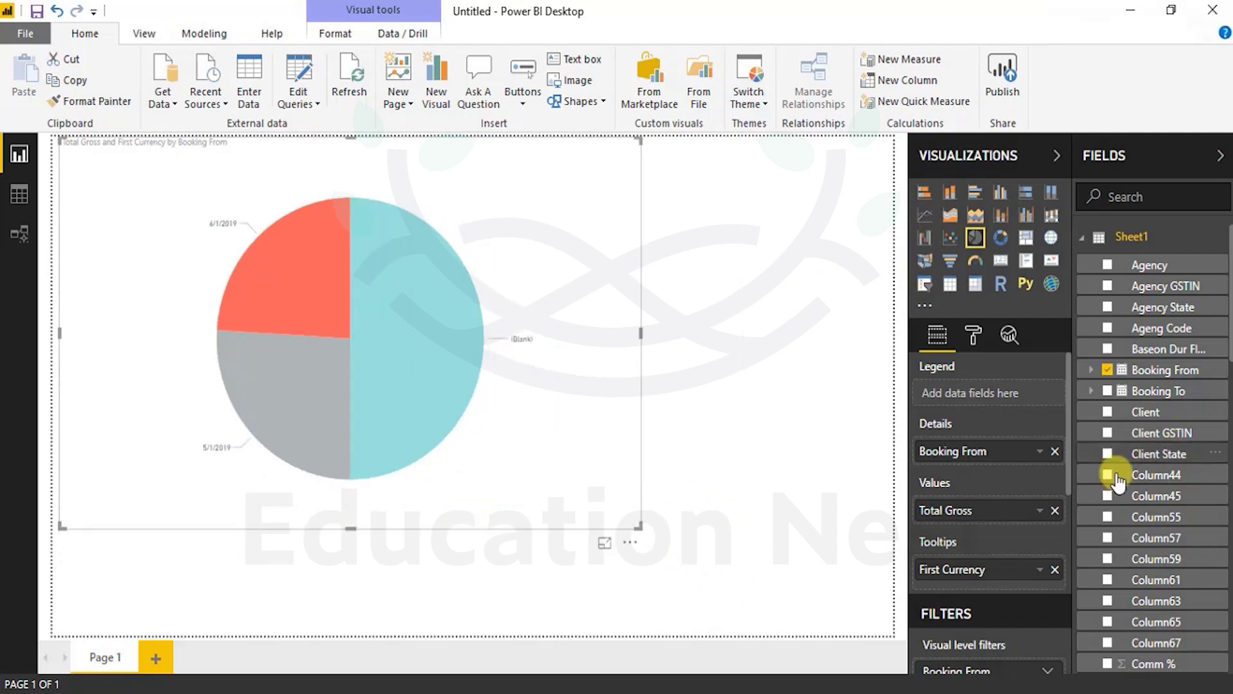
pyautogui.scroll(-3, 1116, 480)
pyautogui.scroll(-5, 1034, 480)
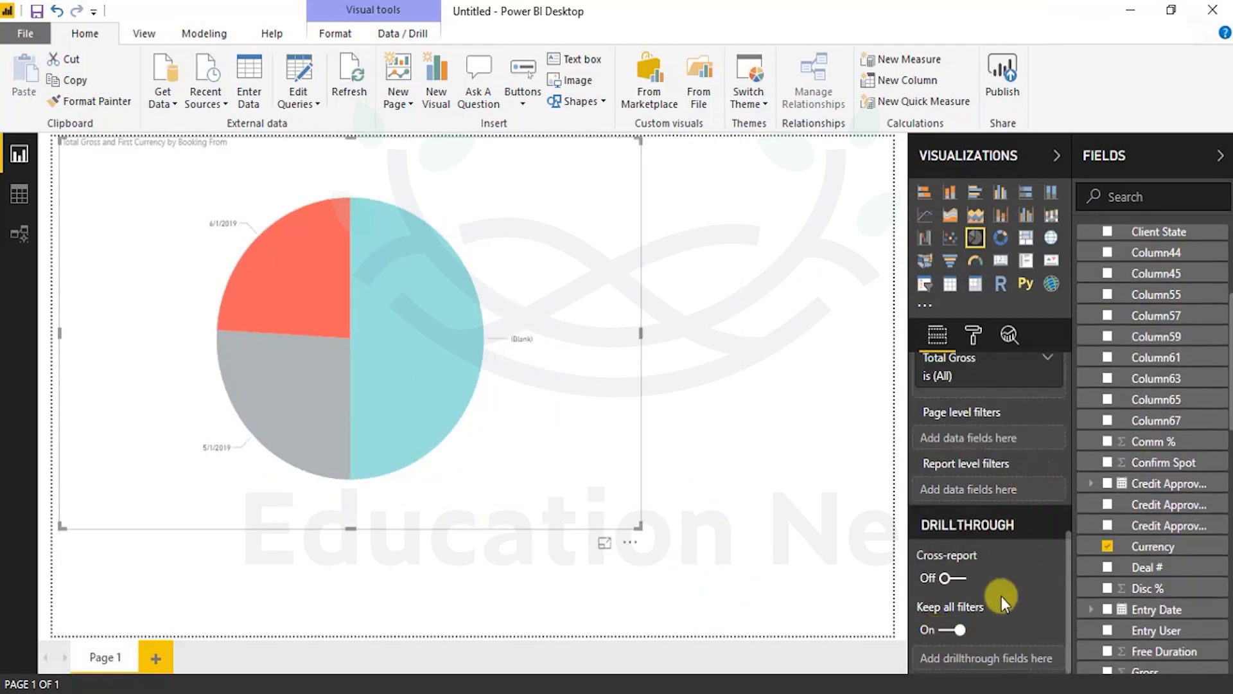
pyautogui.scroll(3, 972, 512)
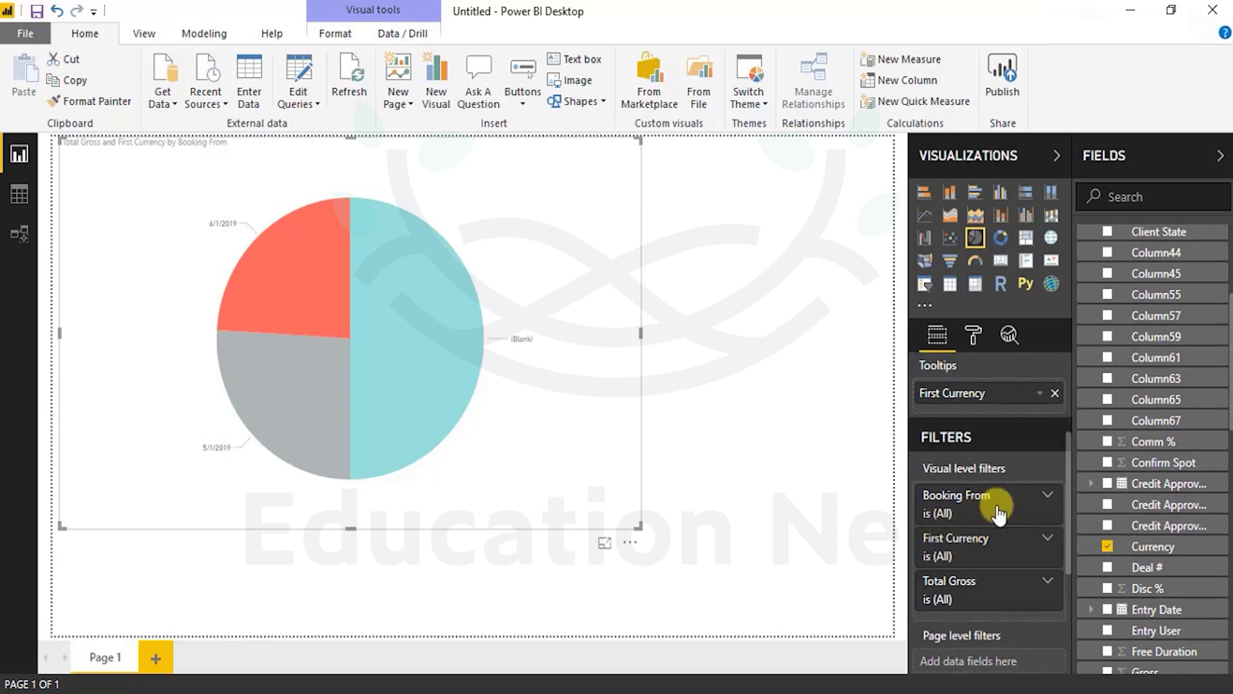
pyautogui.click(1040, 501)
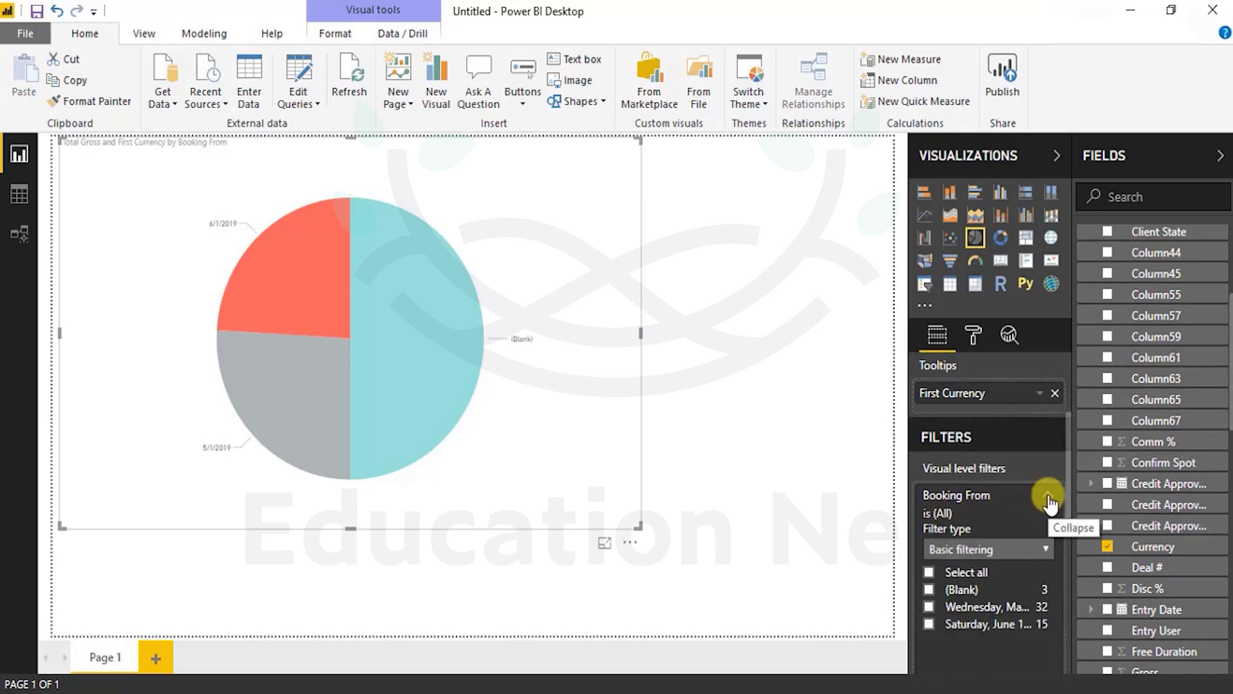
pyautogui.click(953, 578)
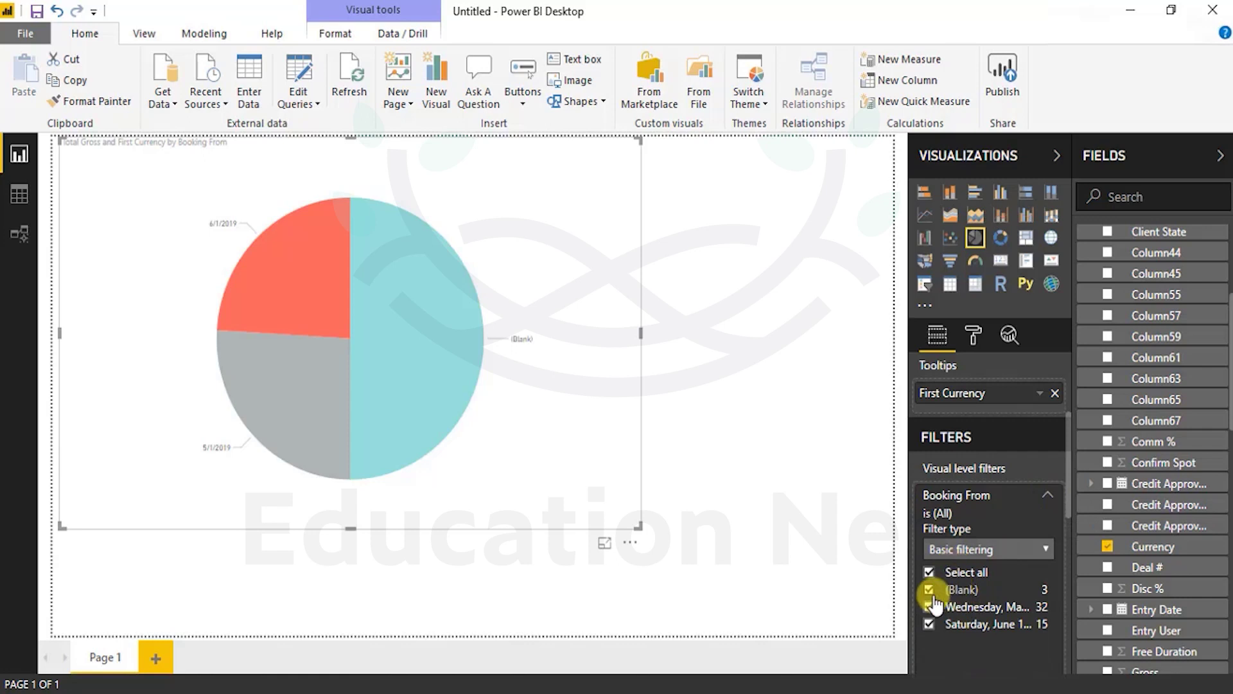
pyautogui.click(925, 588)
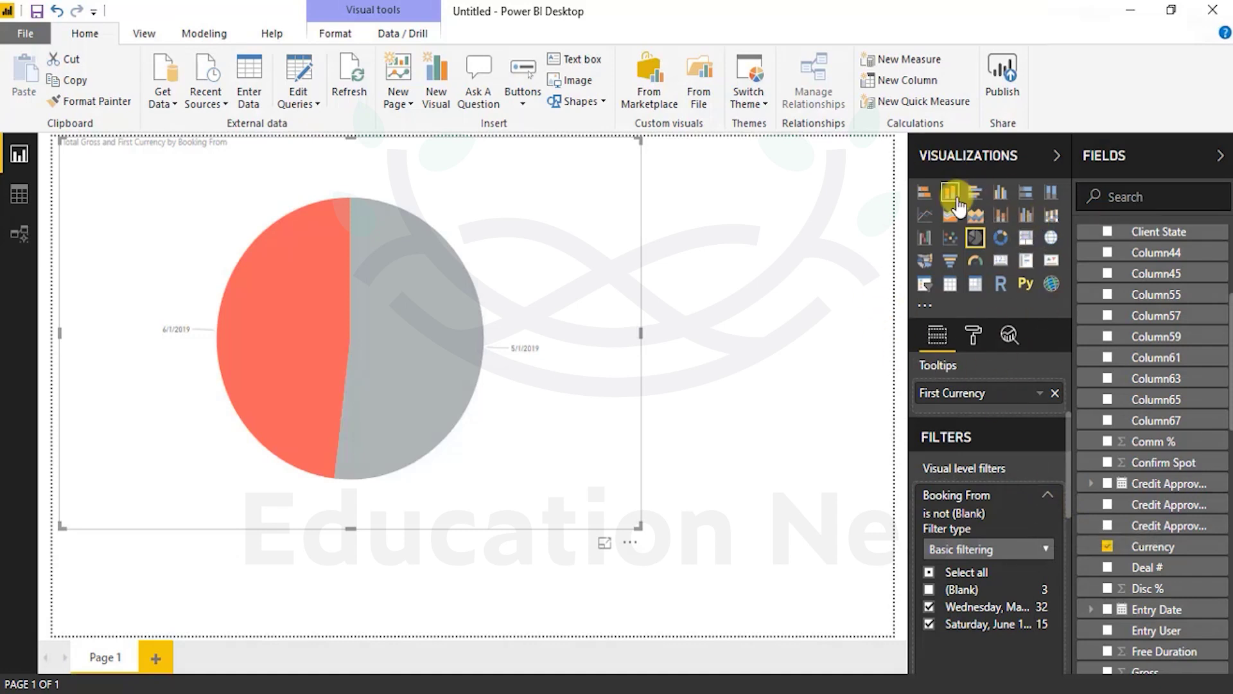
# Review the pie chart's other visual level filters, the page and report level filters and the drillthrough settings
pyautogui.scroll(-3, 964, 498)
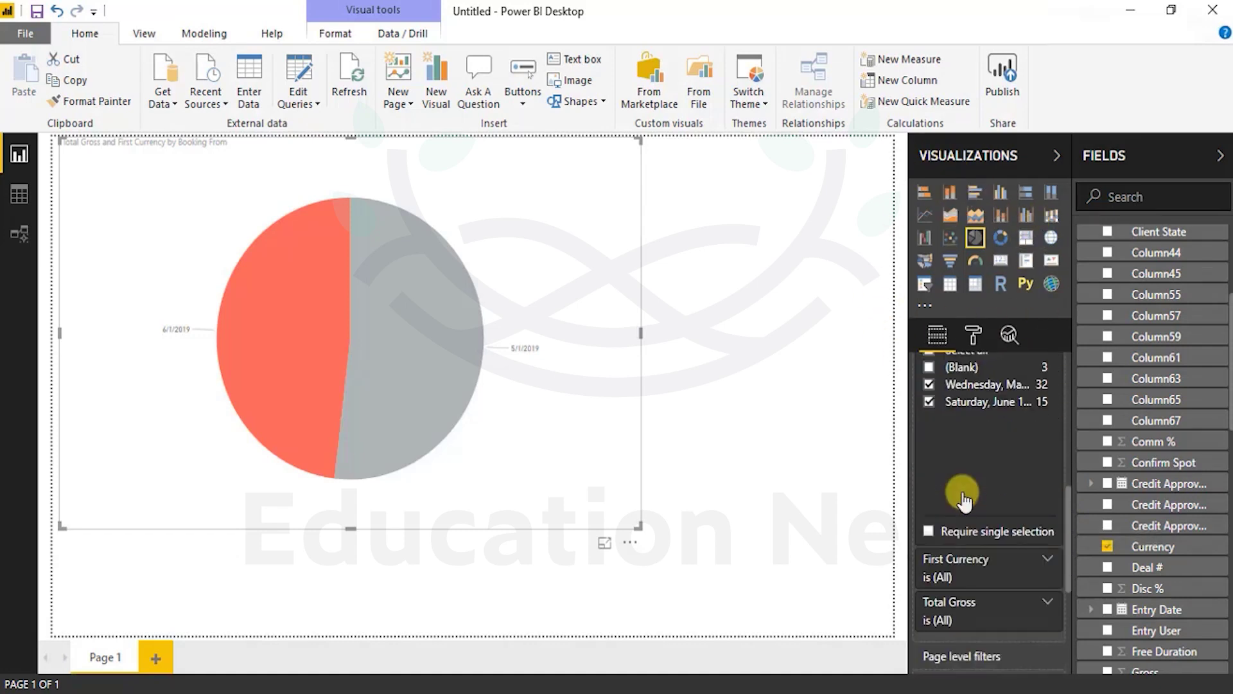
pyautogui.scroll(-3, 963, 498)
pyautogui.scroll(6, 989, 472)
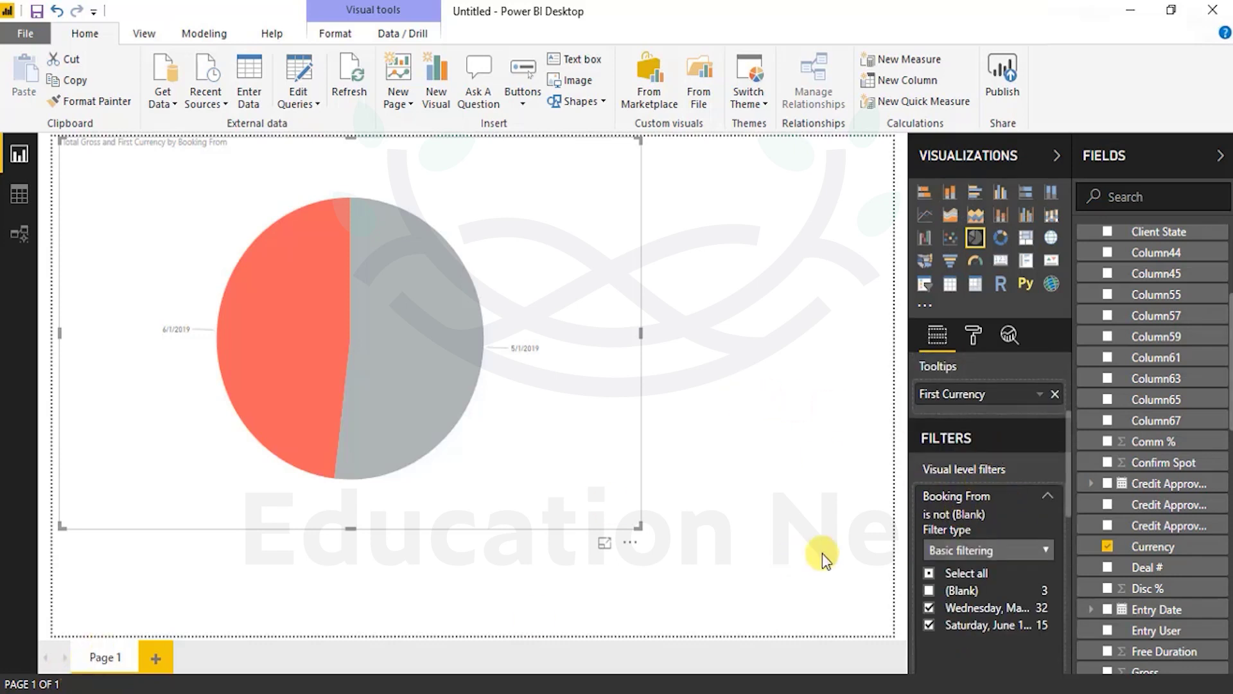
pyautogui.scroll(-5, 1021, 565)
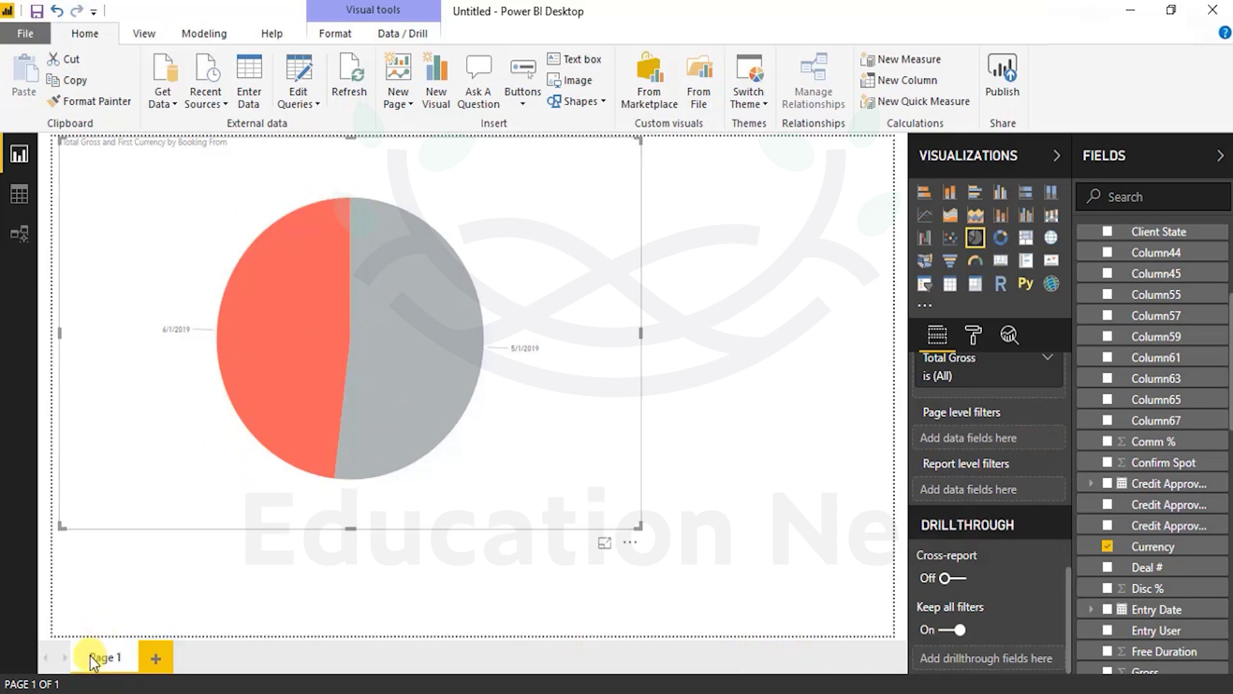
# Add two new blank pages to the report after Page 1
pyautogui.click(160, 659)
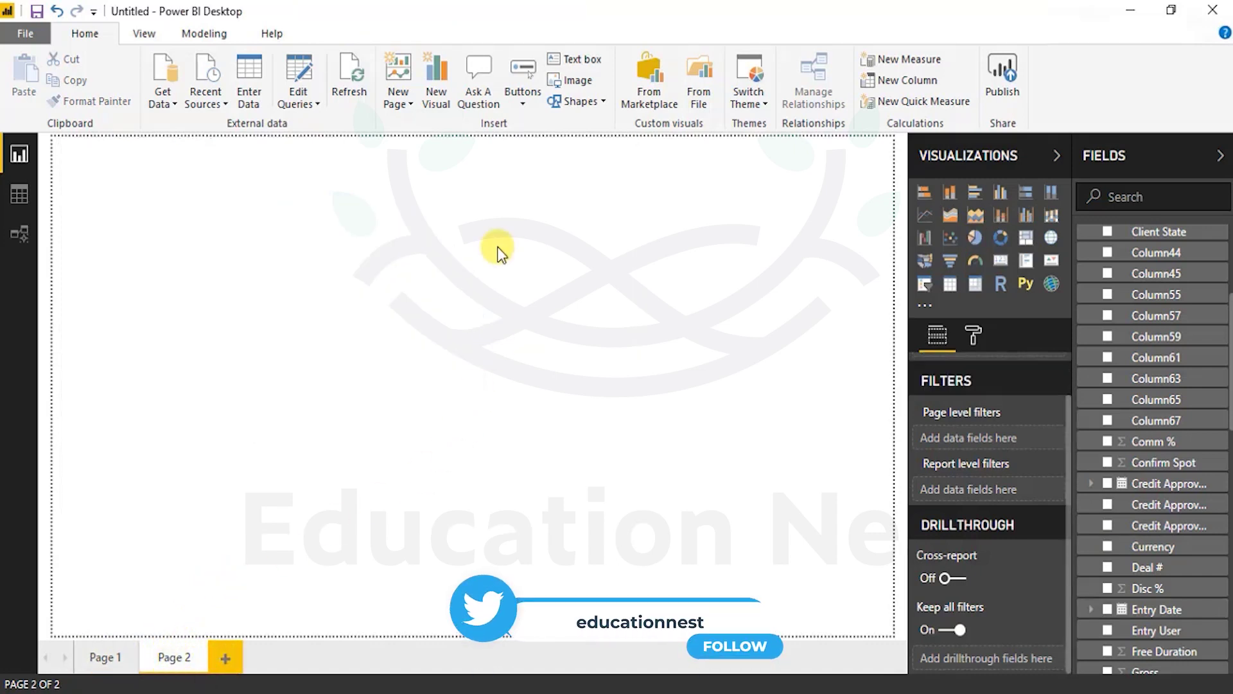
pyautogui.click(405, 101)
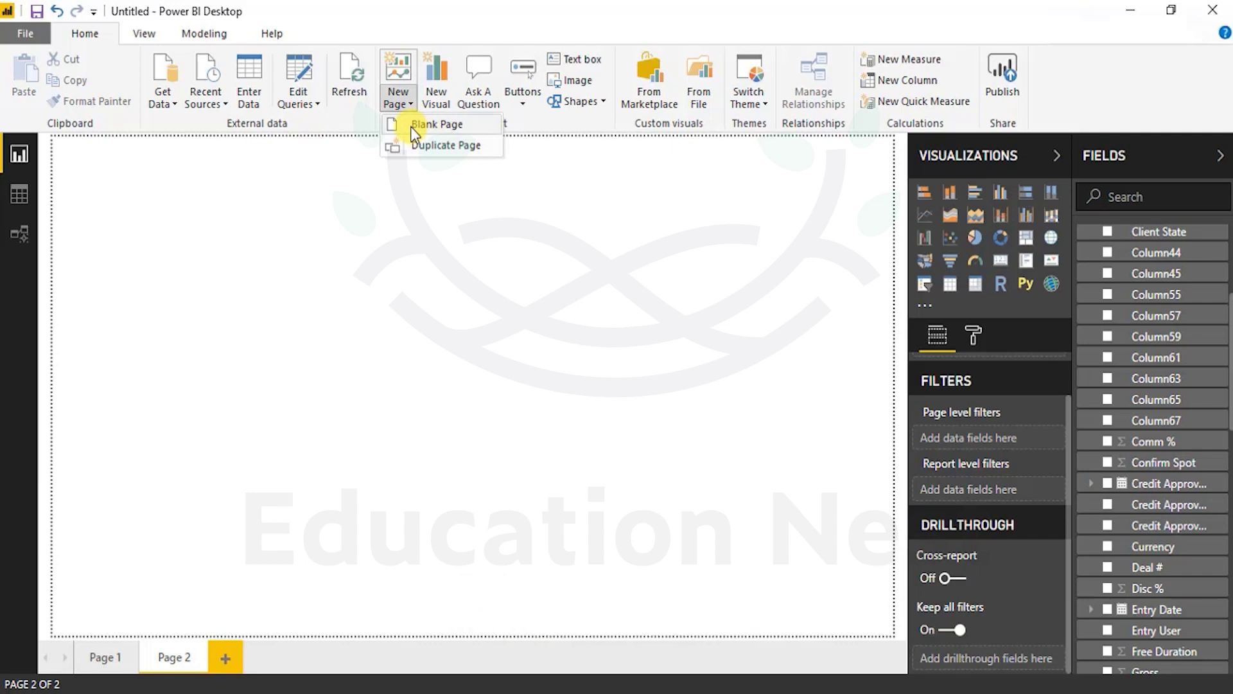
pyautogui.click(410, 125)
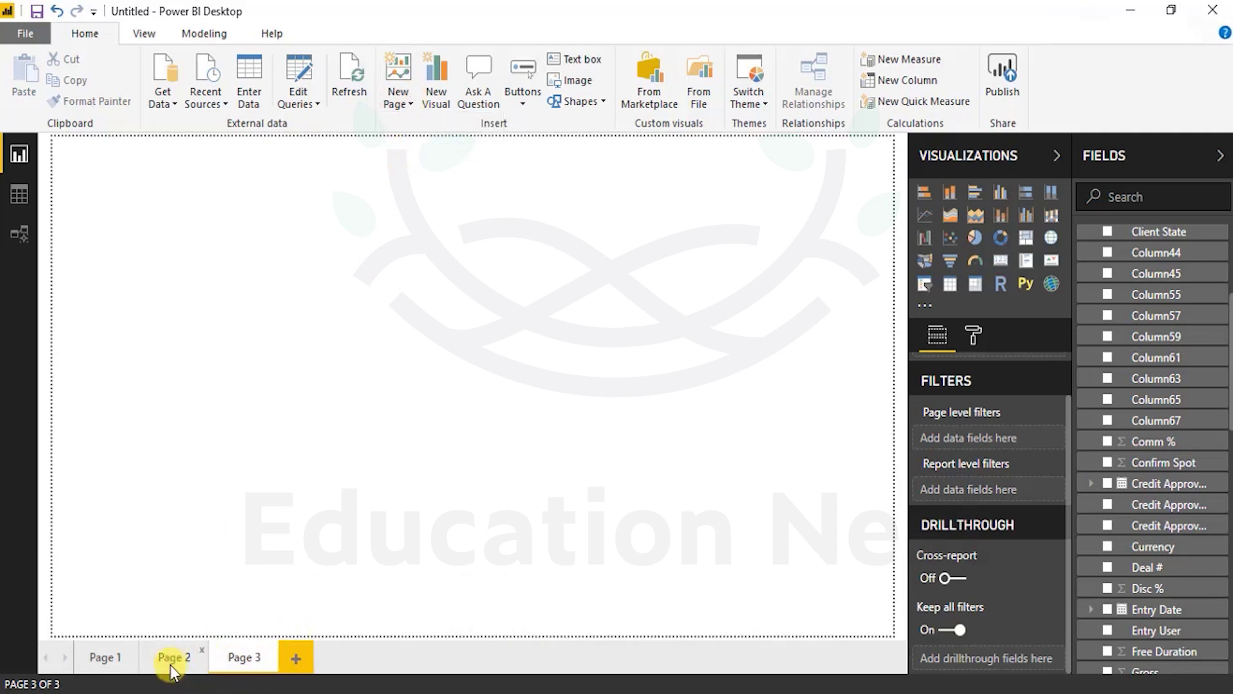
# Hide the report's Page 3 and delete that page from the report
pyautogui.rightClick(242, 658)
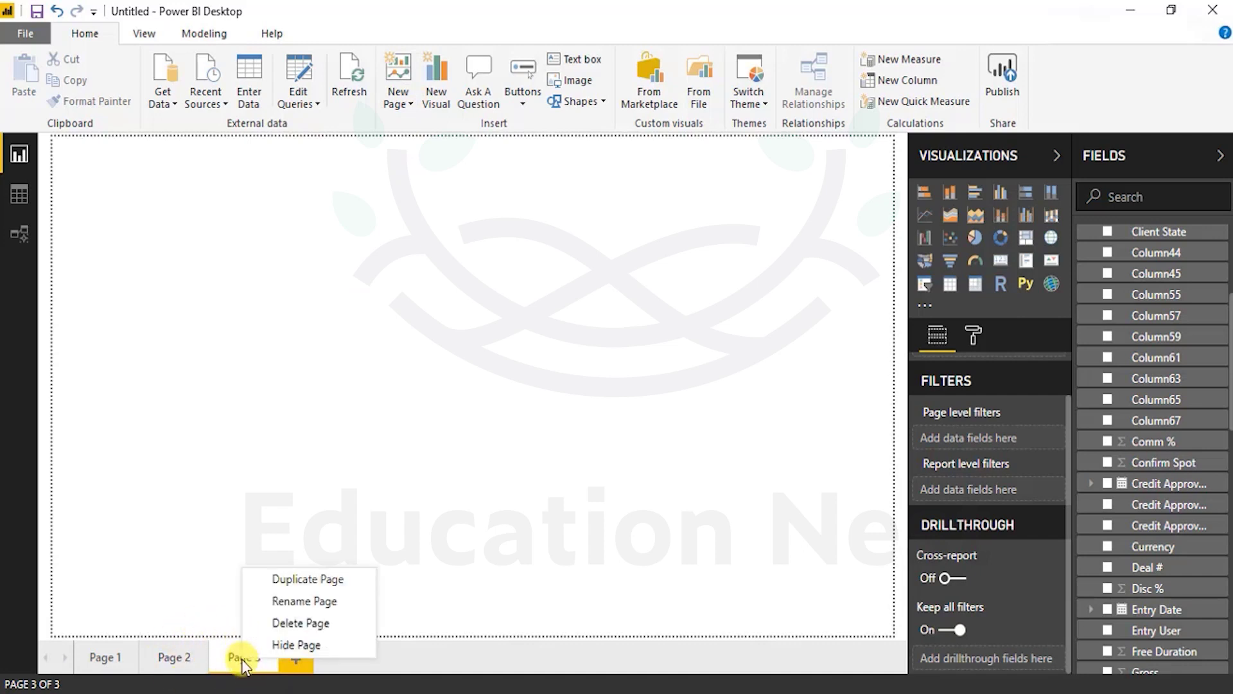
pyautogui.click(297, 646)
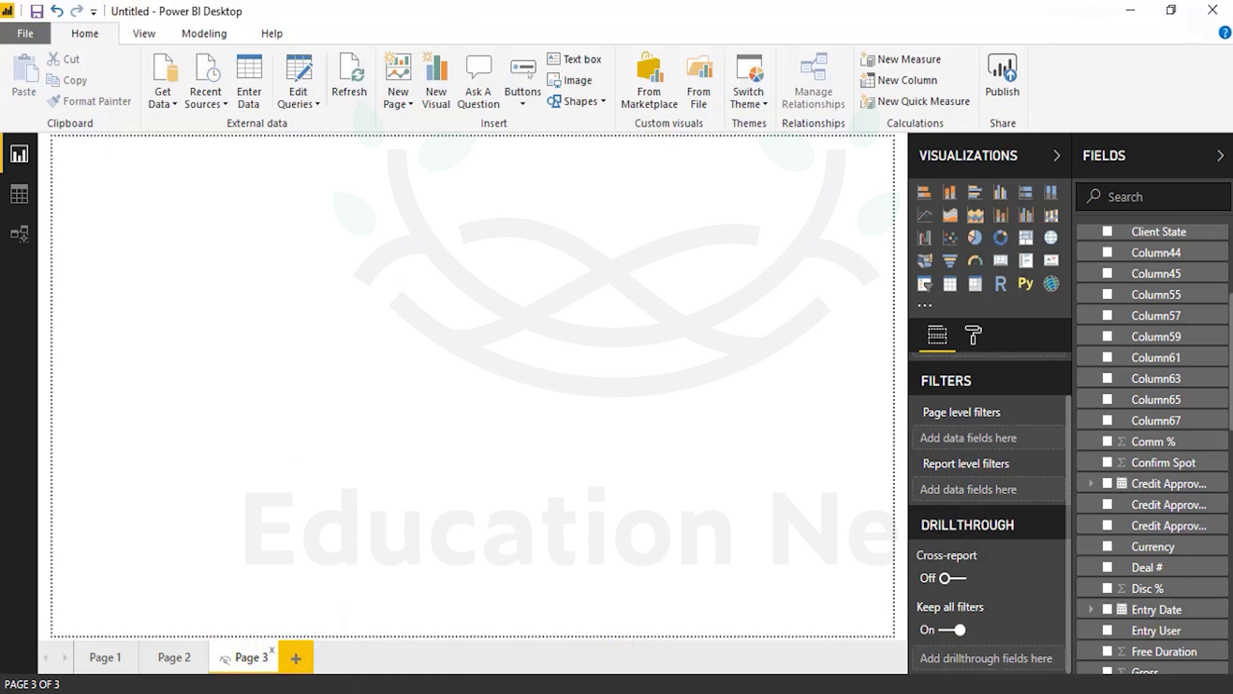
pyautogui.rightClick(250, 657)
pyautogui.click(299, 623)
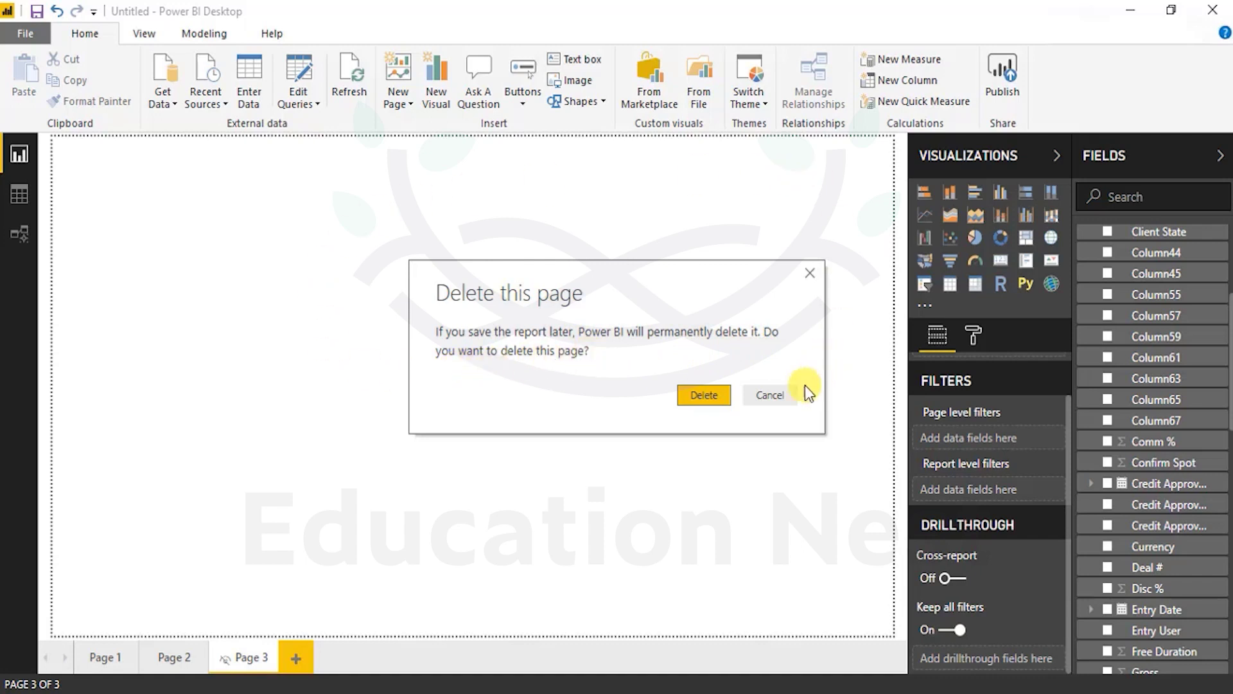
pyautogui.click(693, 395)
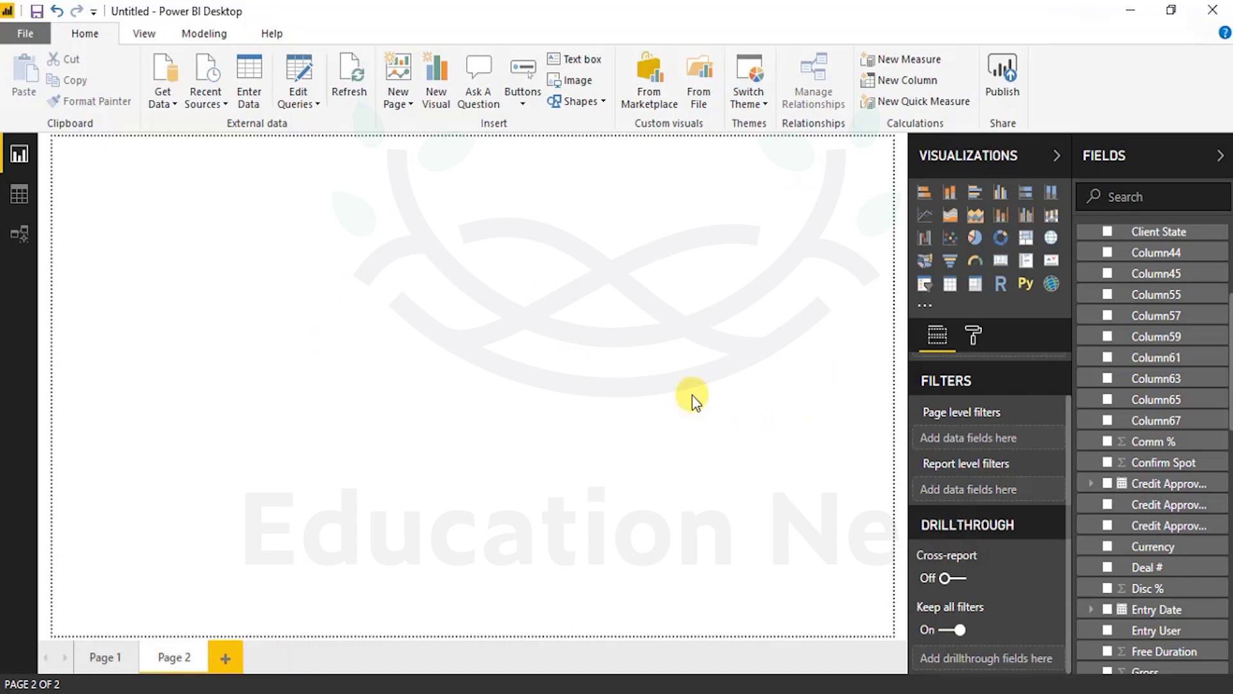